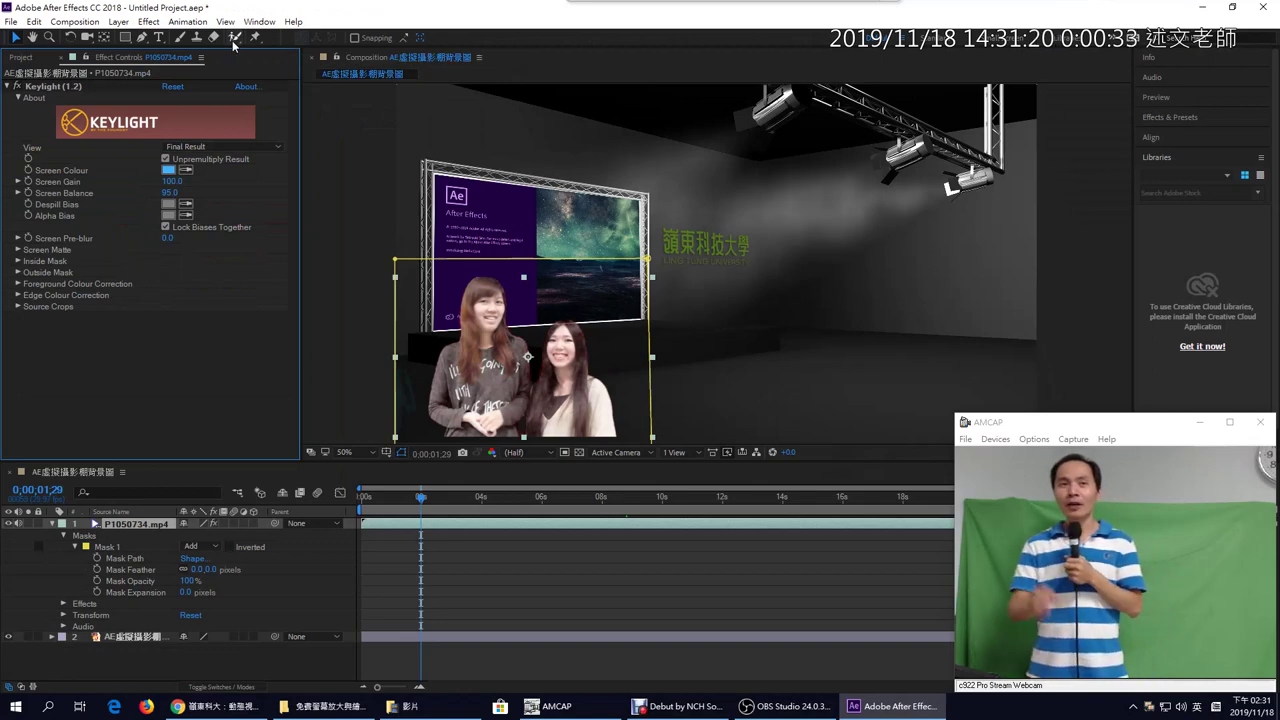
- Turn off the Keylight effect on the P1050734.mp4 layer and enlarge the clip in the composition
click(759, 352)
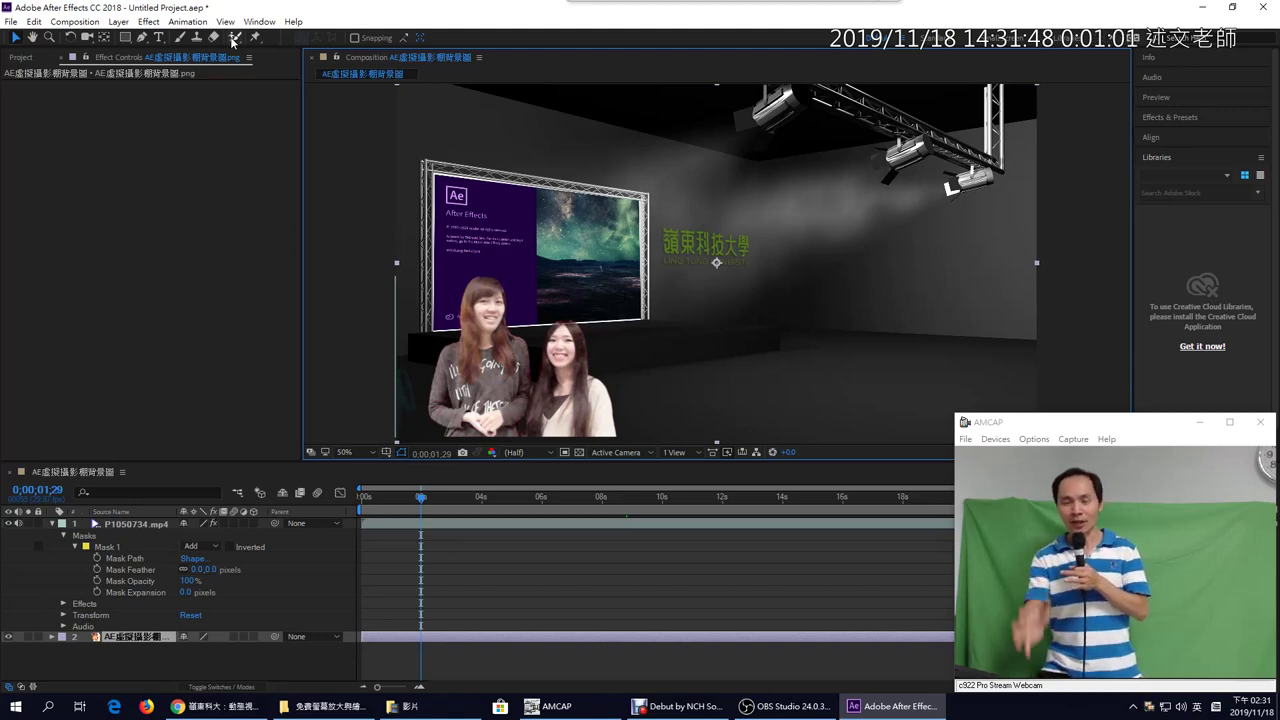
click(25, 60)
click(142, 523)
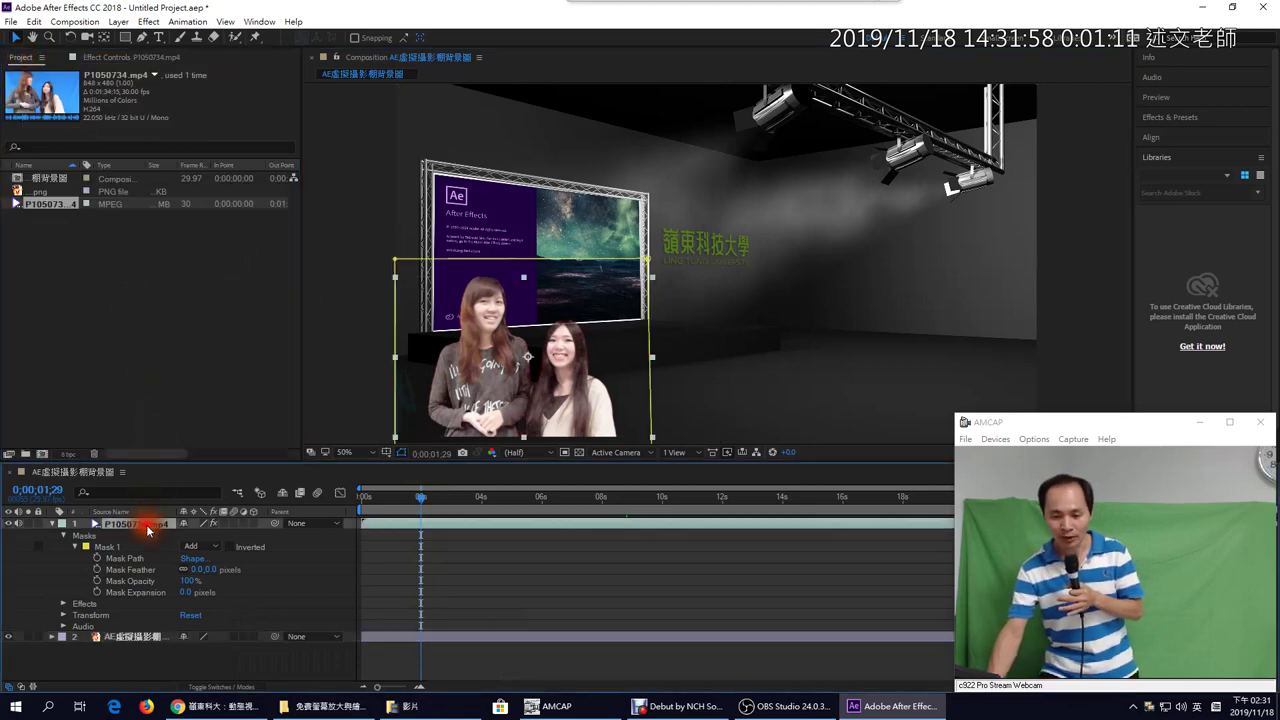
click(115, 57)
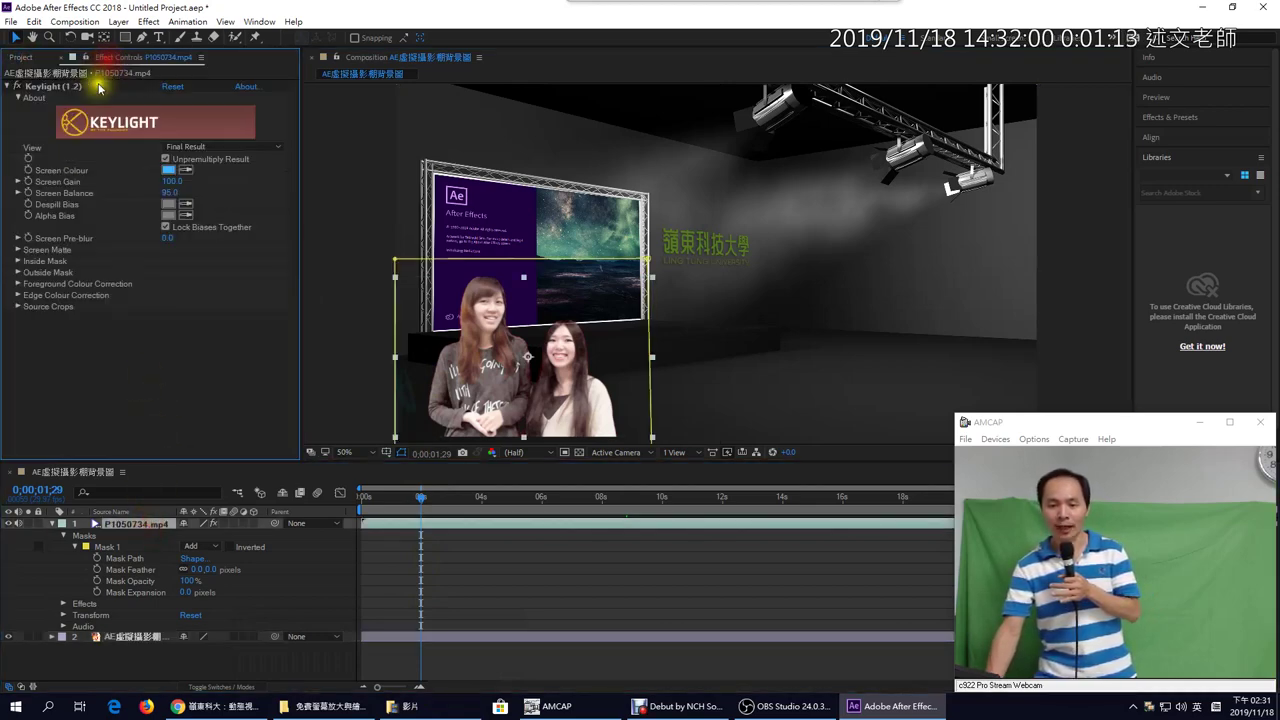
click(43, 88)
click(16, 87)
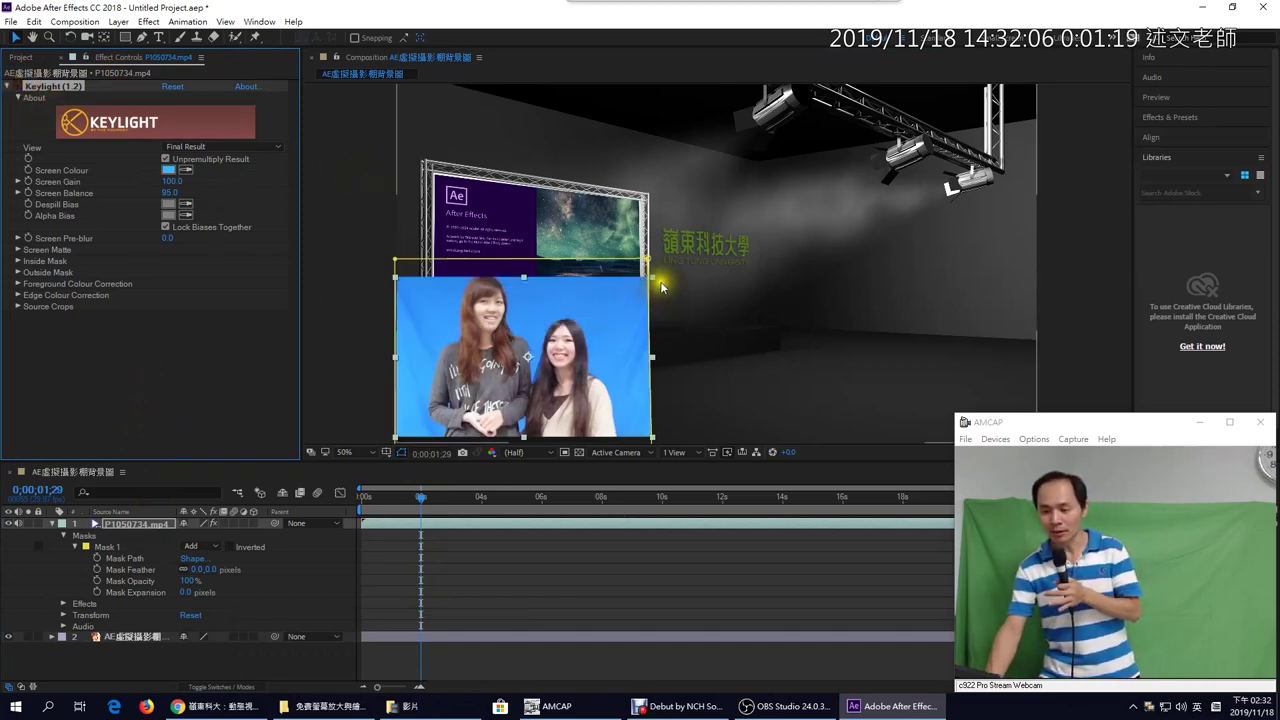
drag(656, 279, 816, 166)
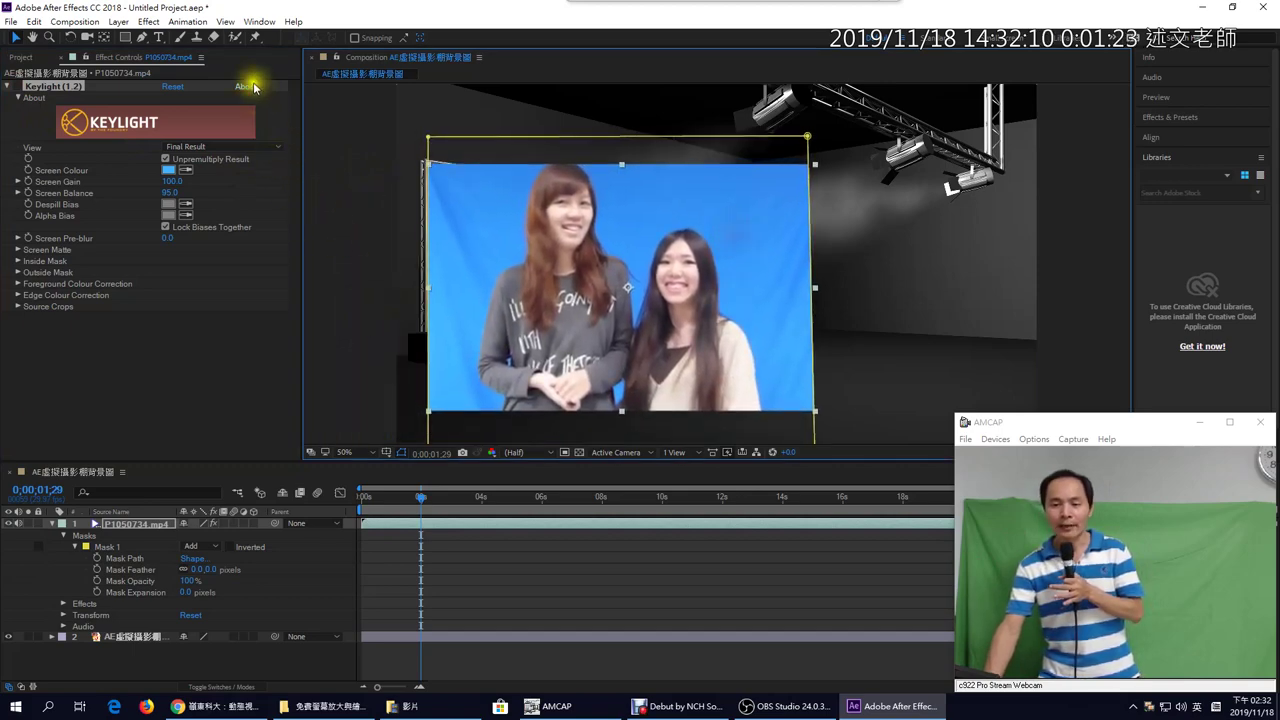
- Open the P1050734.mp4 layer in its own viewer at 100% zoom with the Roto Brush tool active
click(237, 40)
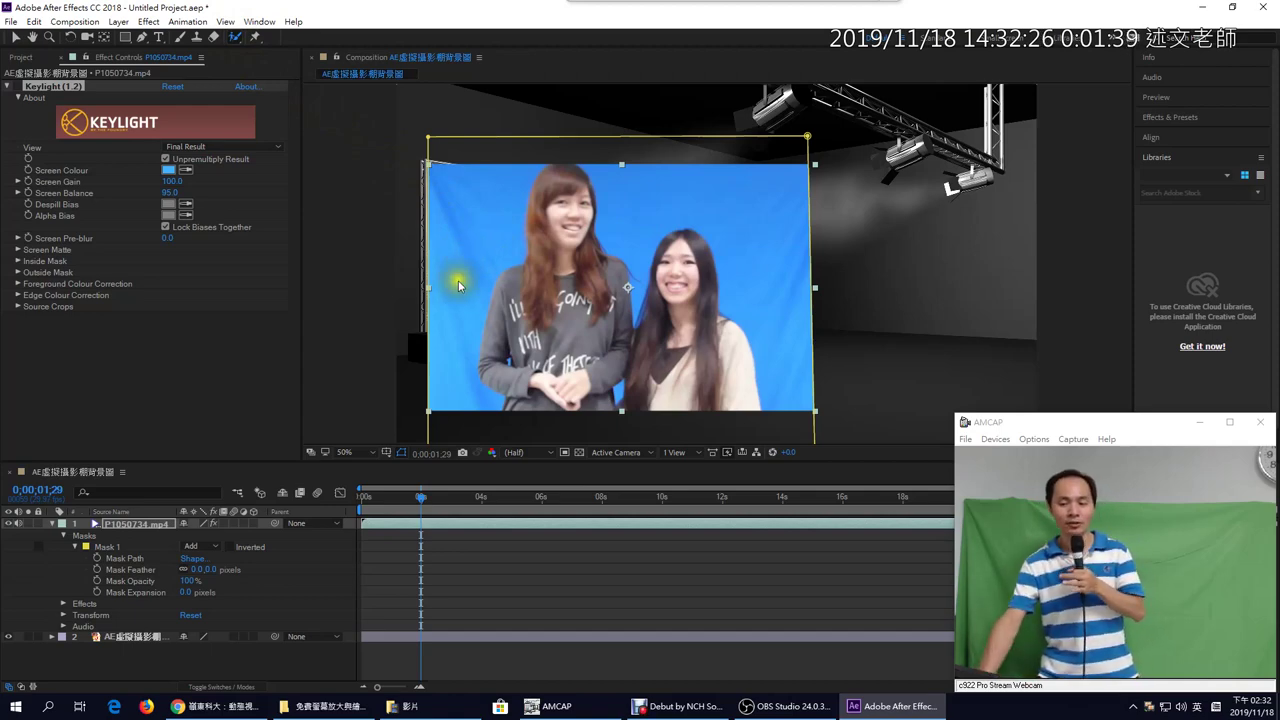
double_click(133, 525)
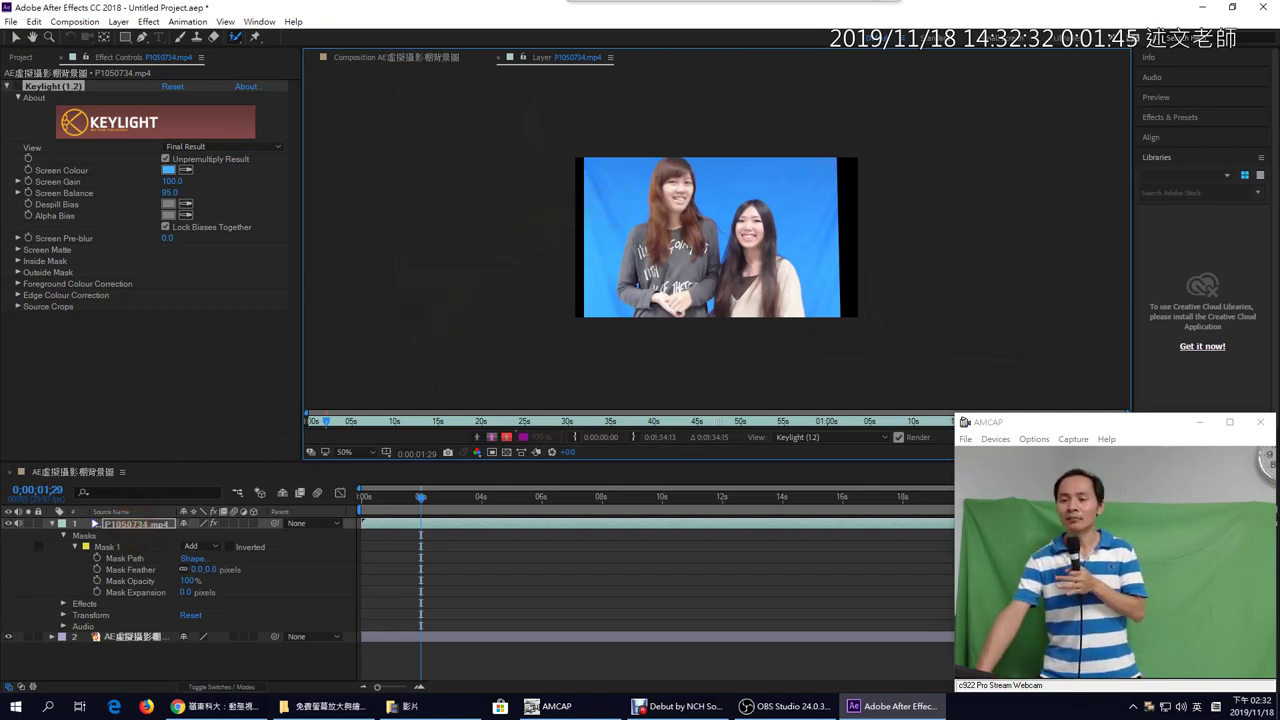
key(slash)
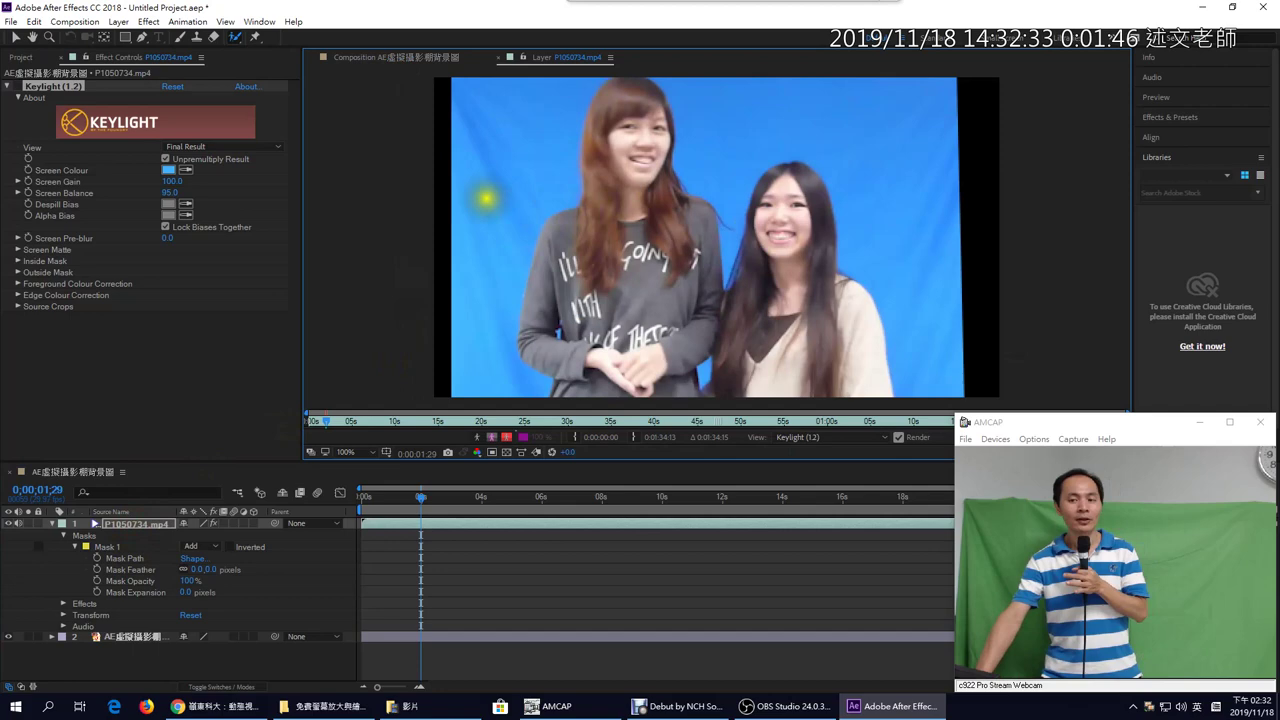
click(180, 37)
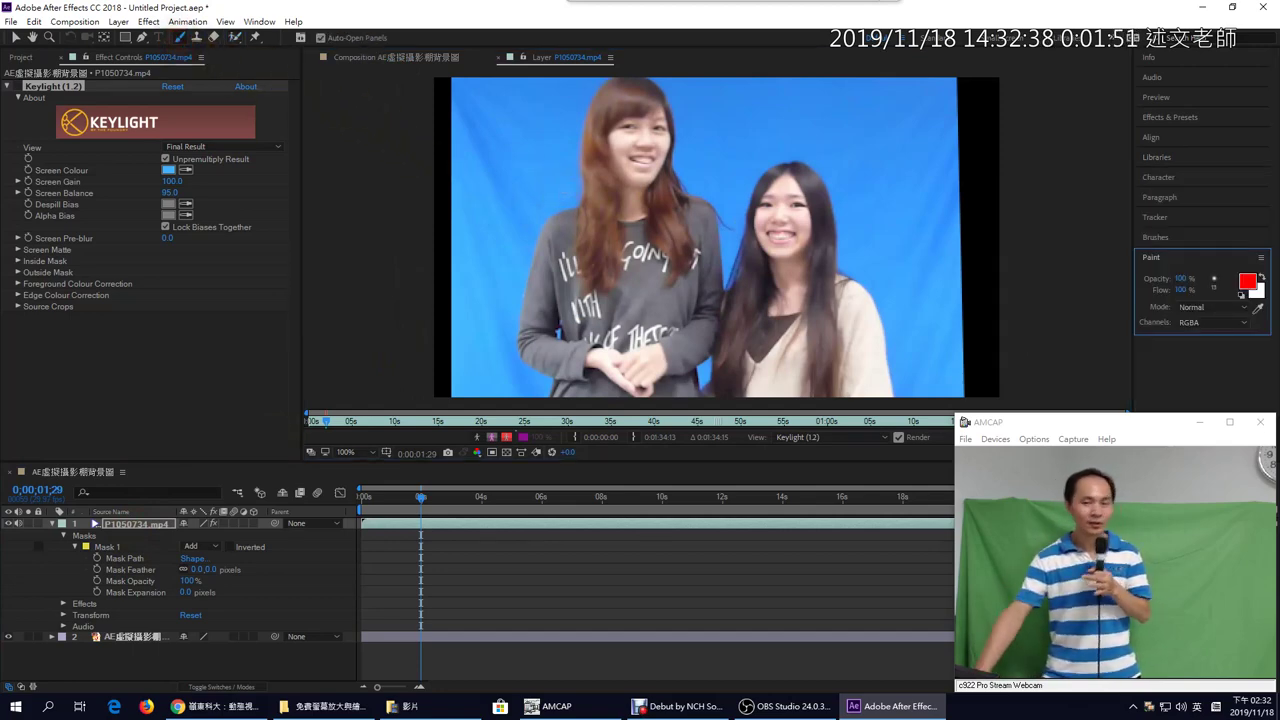
click(234, 37)
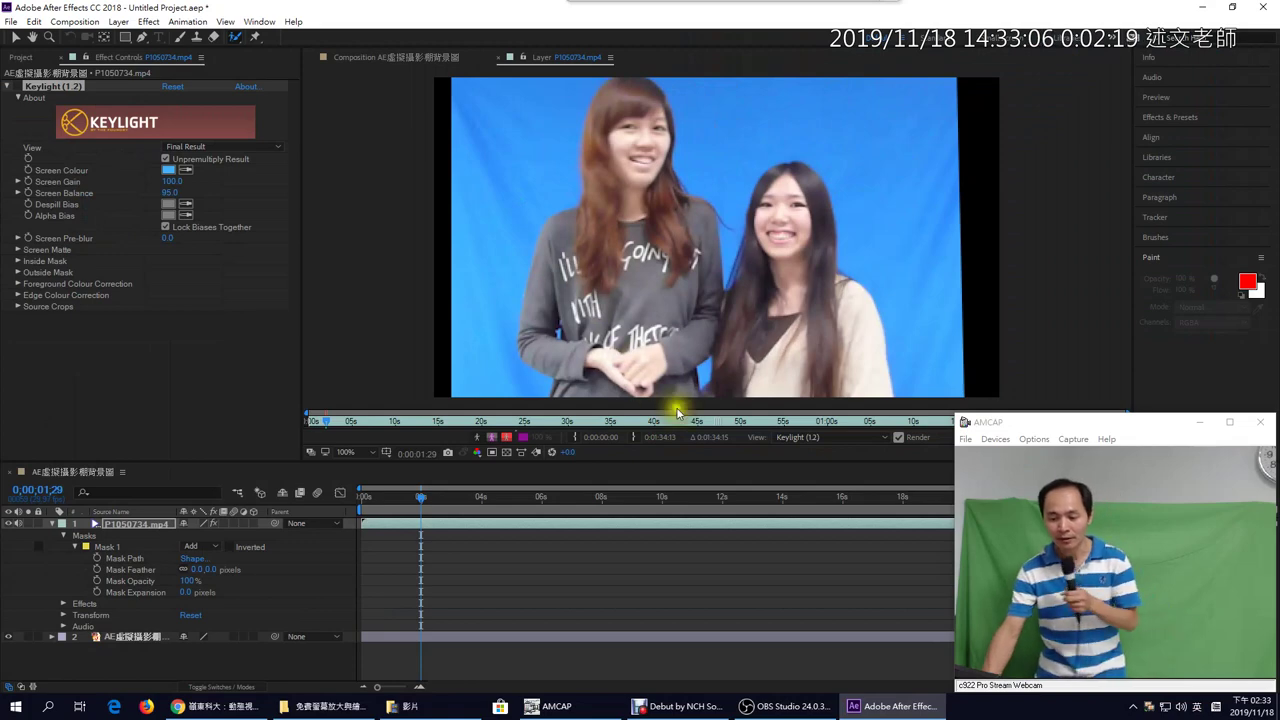
click(16, 706)
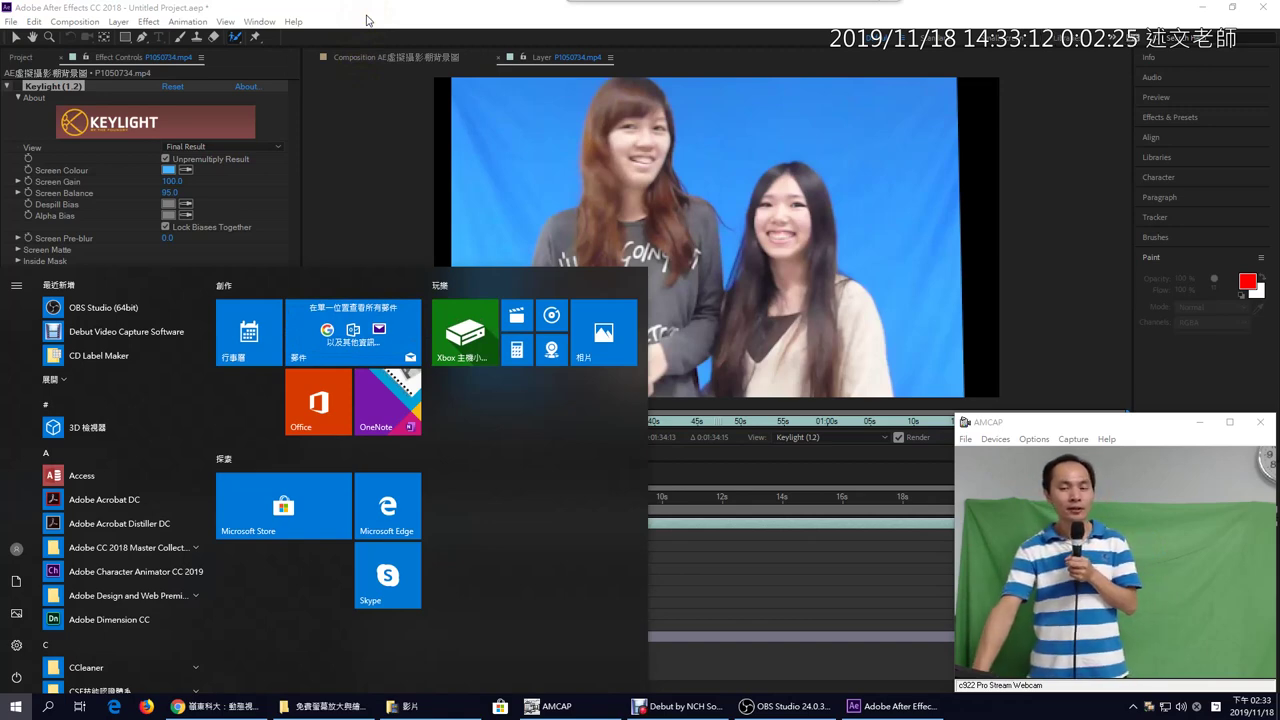
click(368, 18)
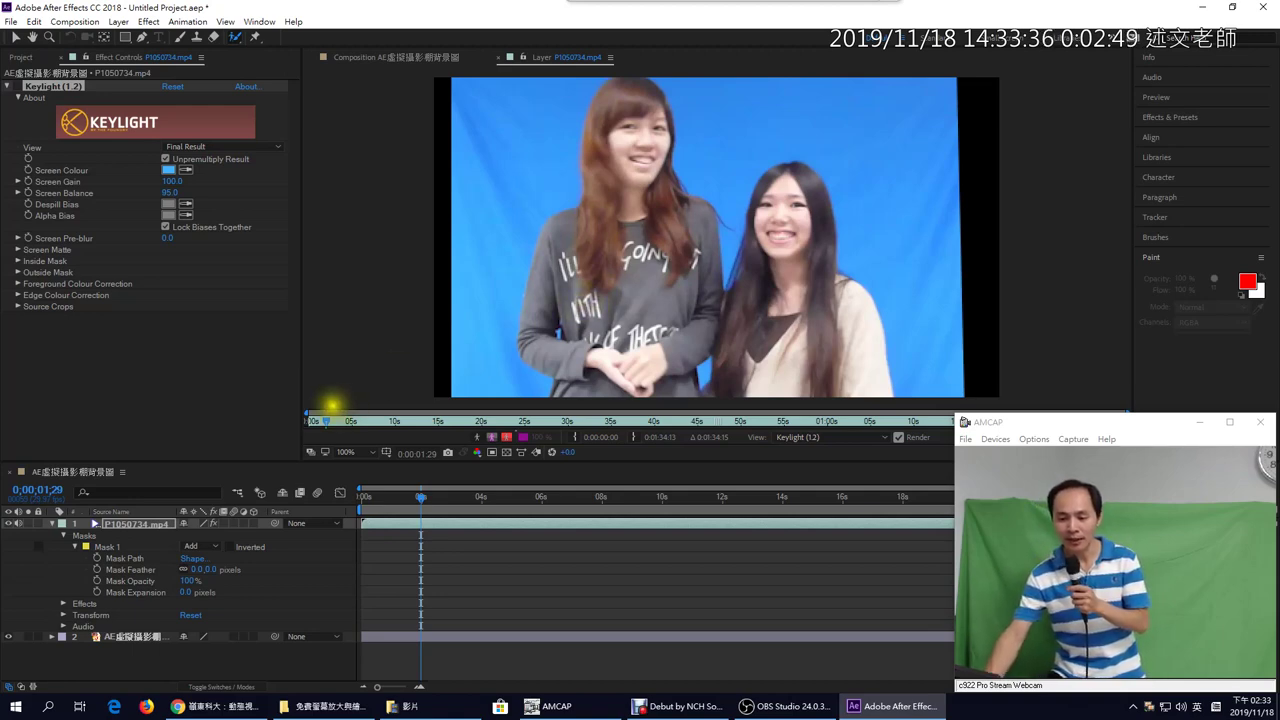
- At the clip's first frame, mark the taller woman as Roto Brush foreground and exclude the blue backdrop beside her
drag(328, 424, 310, 424)
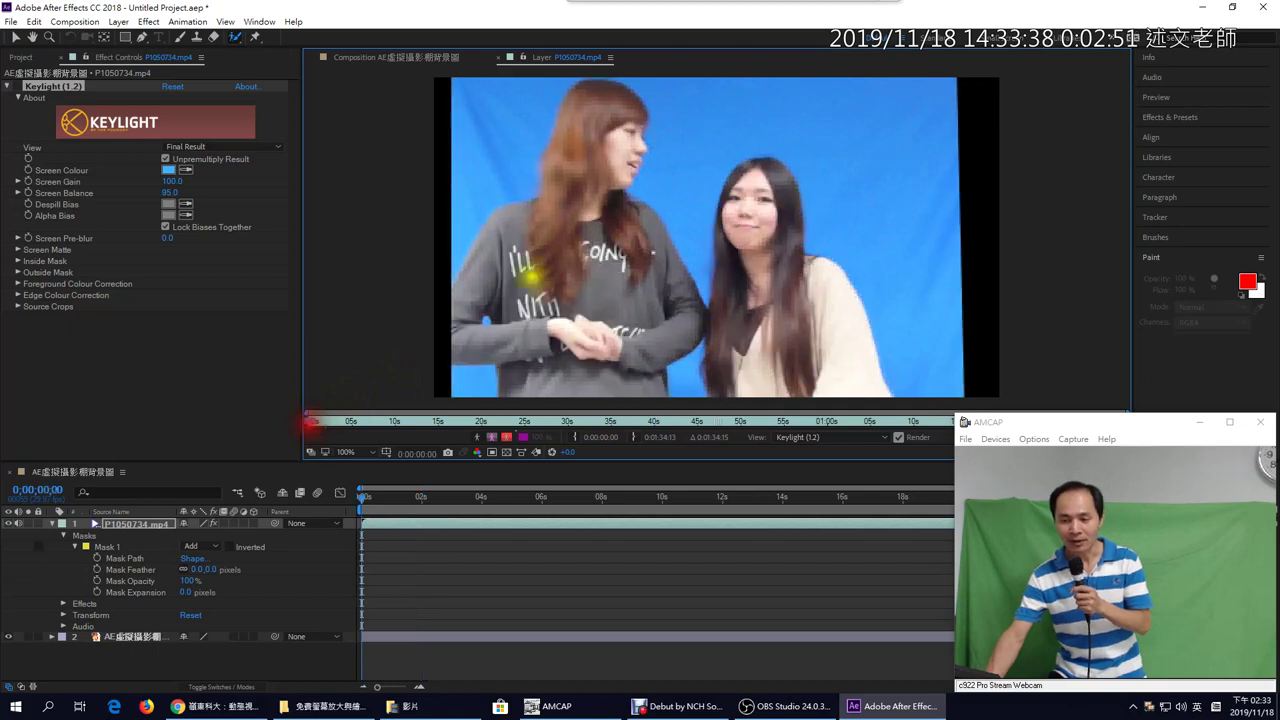
mouse_move(608, 104)
mouse_down()
mouse_move(570, 188)
mouse_move(550, 370)
mouse_up()
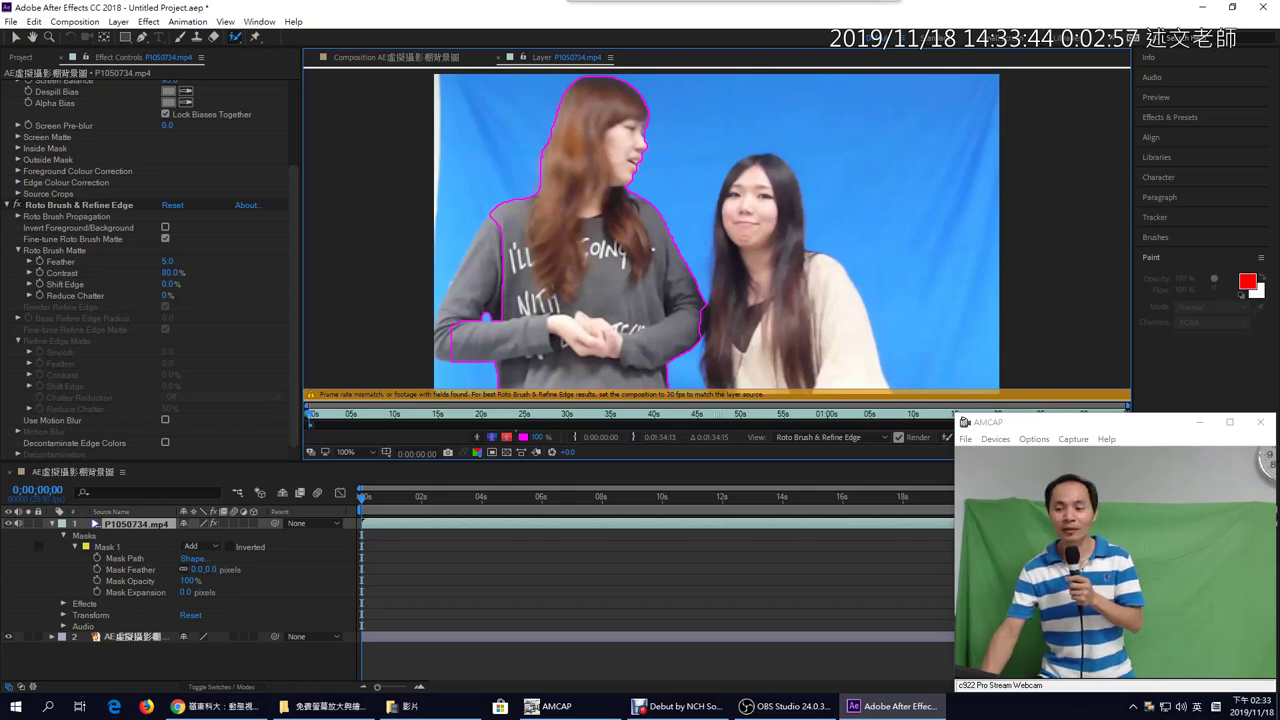
drag(524, 226, 460, 321)
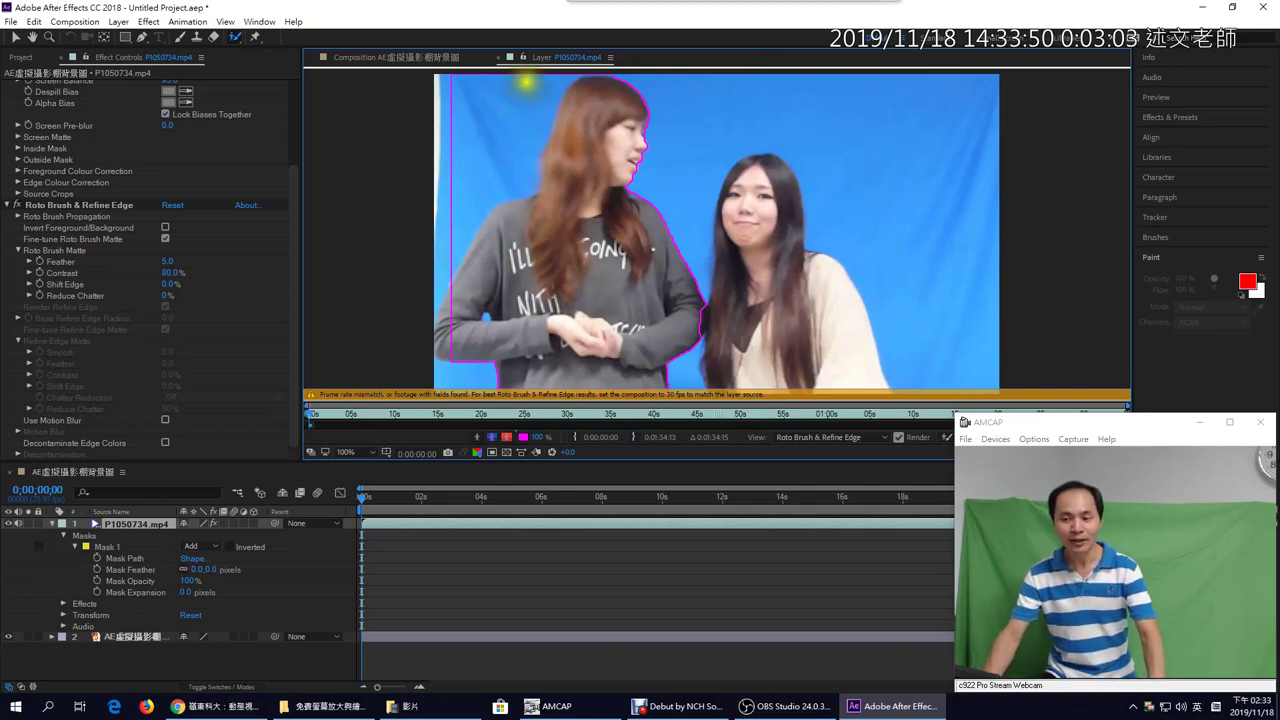
mouse_move(527, 82)
mouse_down()
mouse_move(496, 143)
mouse_move(430, 214)
mouse_up()
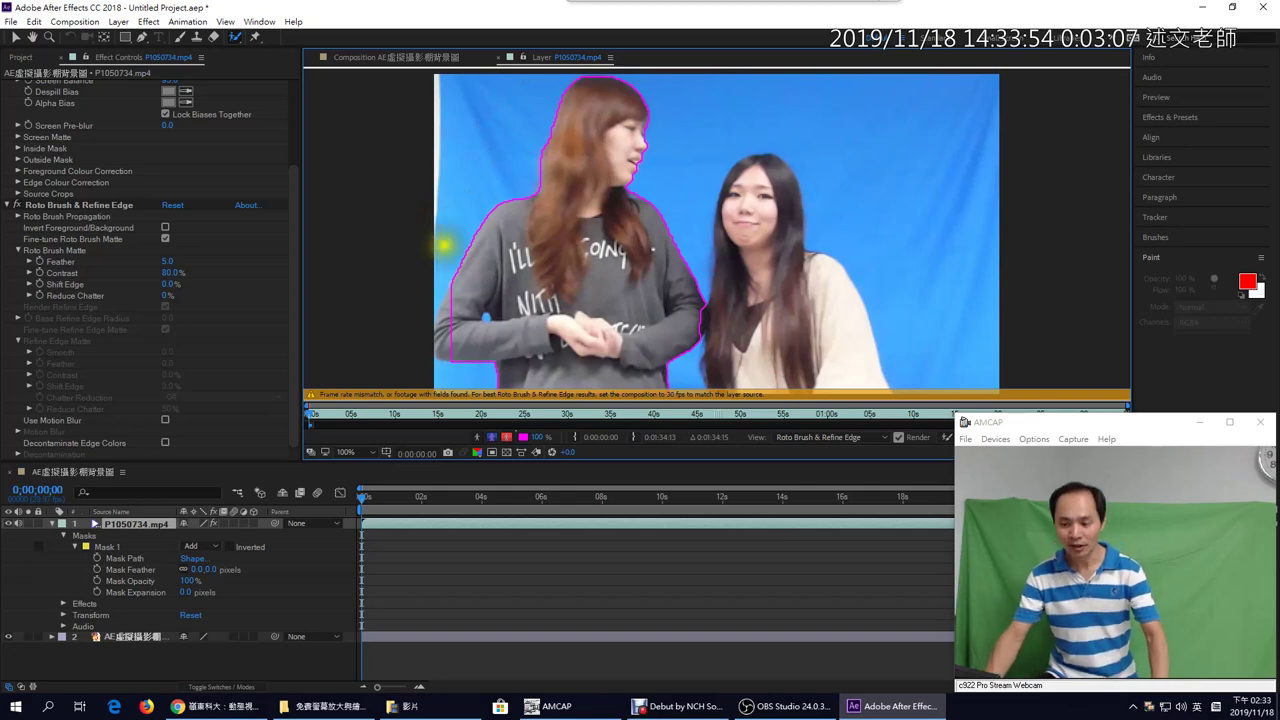
drag(458, 292, 440, 345)
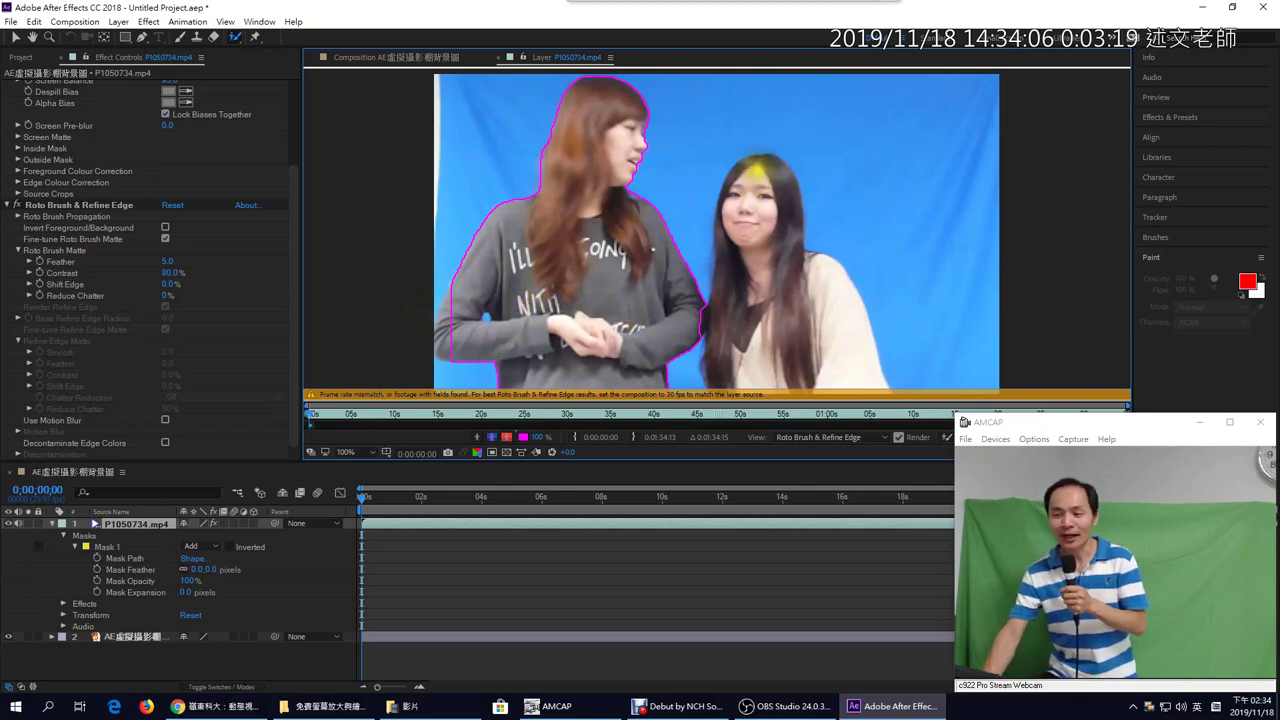
- Add the shorter woman and her sleeve to the Roto Brush foreground, and exclude the gap inside the taller woman's elbow with a 5-pixel brush
drag(752, 188, 792, 365)
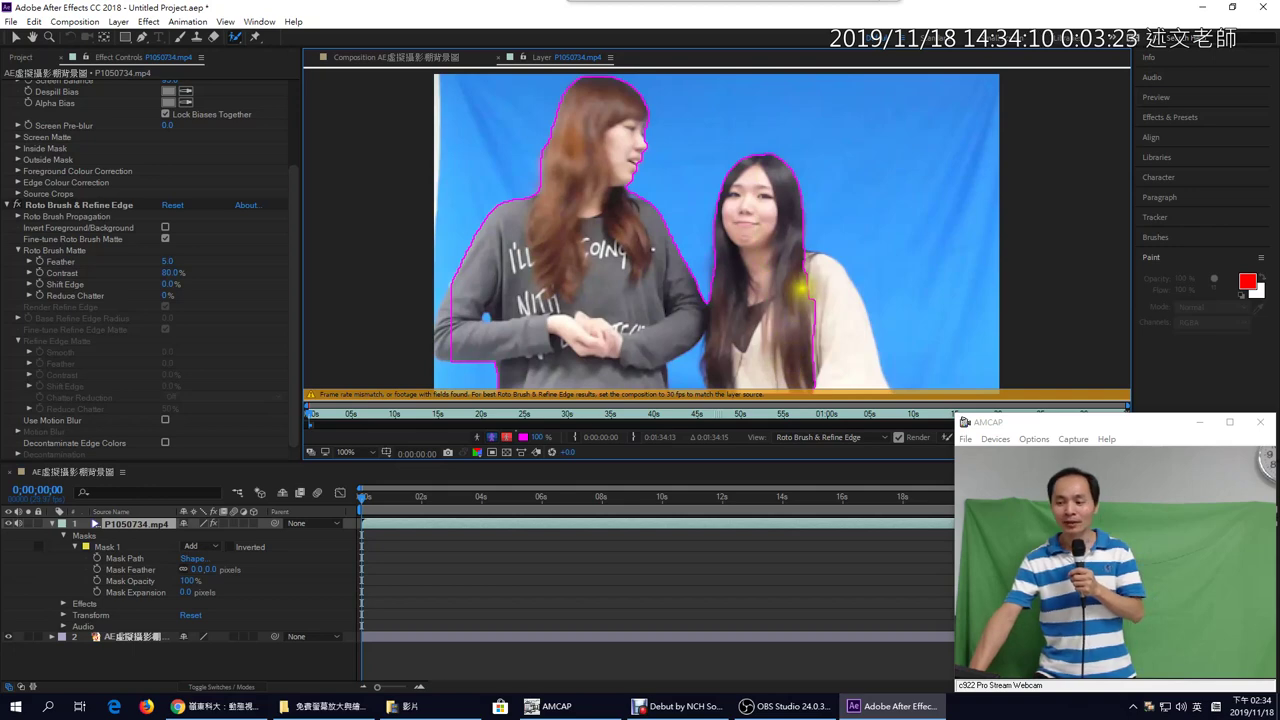
mouse_move(808, 266)
mouse_down()
mouse_move(840, 313)
mouse_move(846, 372)
mouse_up()
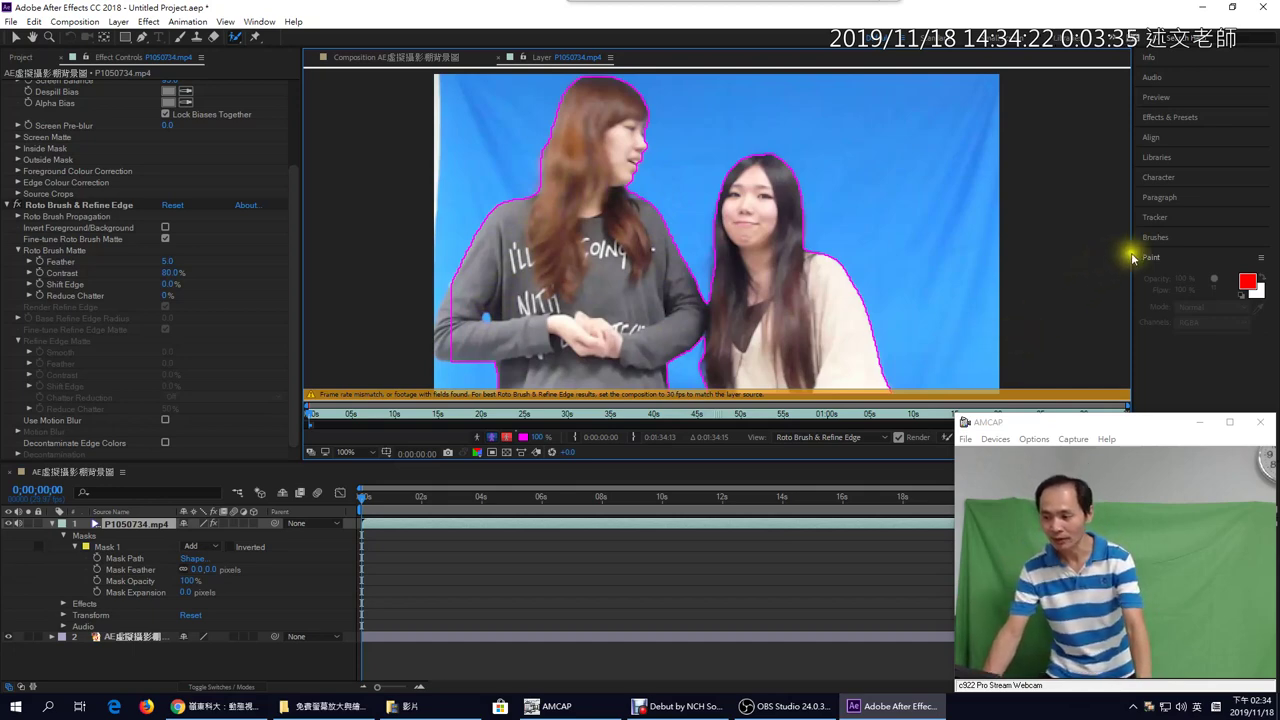
click(1156, 240)
click(1194, 261)
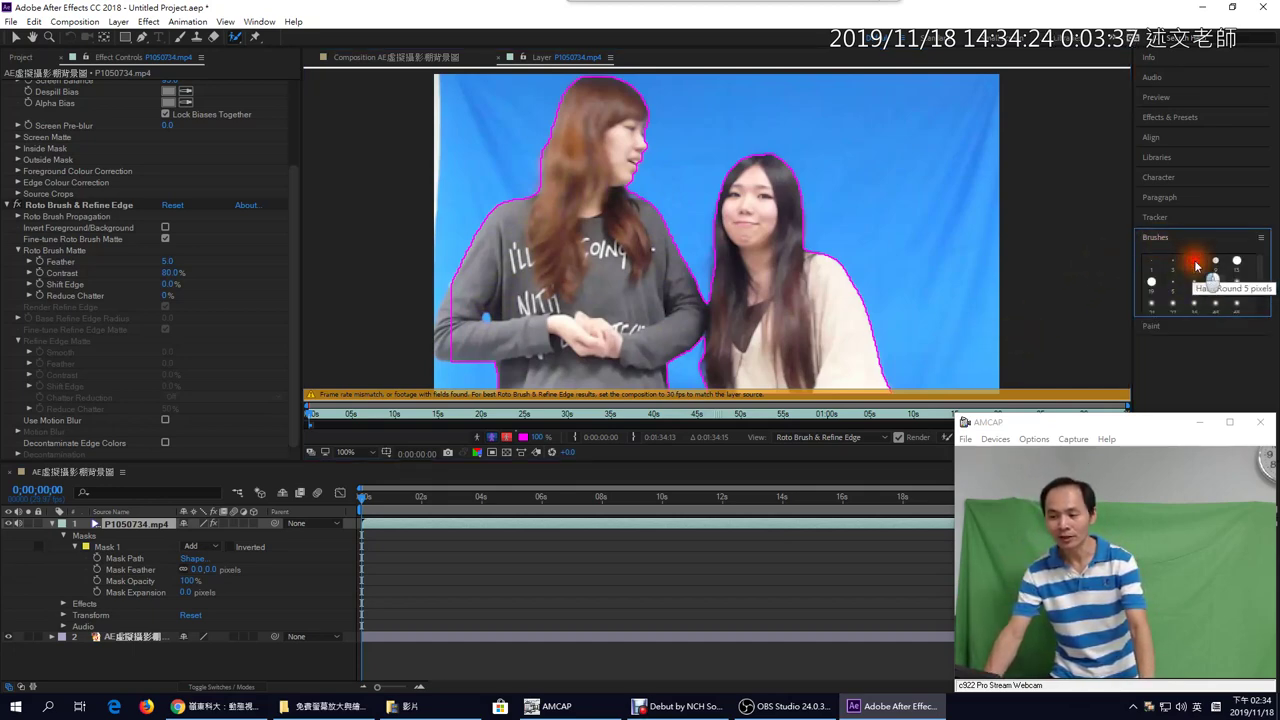
click(484, 315)
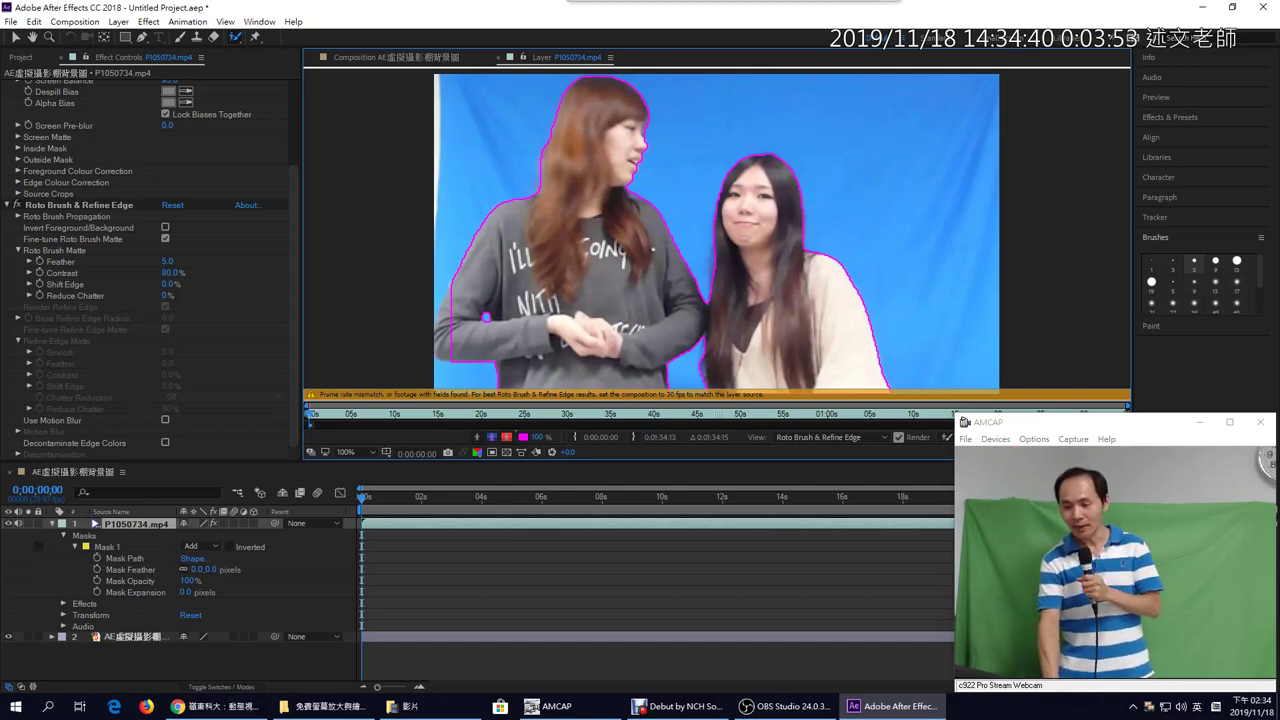
- Advance the clip frame by frame to 0;00;00;20, propagating the Roto Brush selection and checking its outline around both women
key(Page_Down)
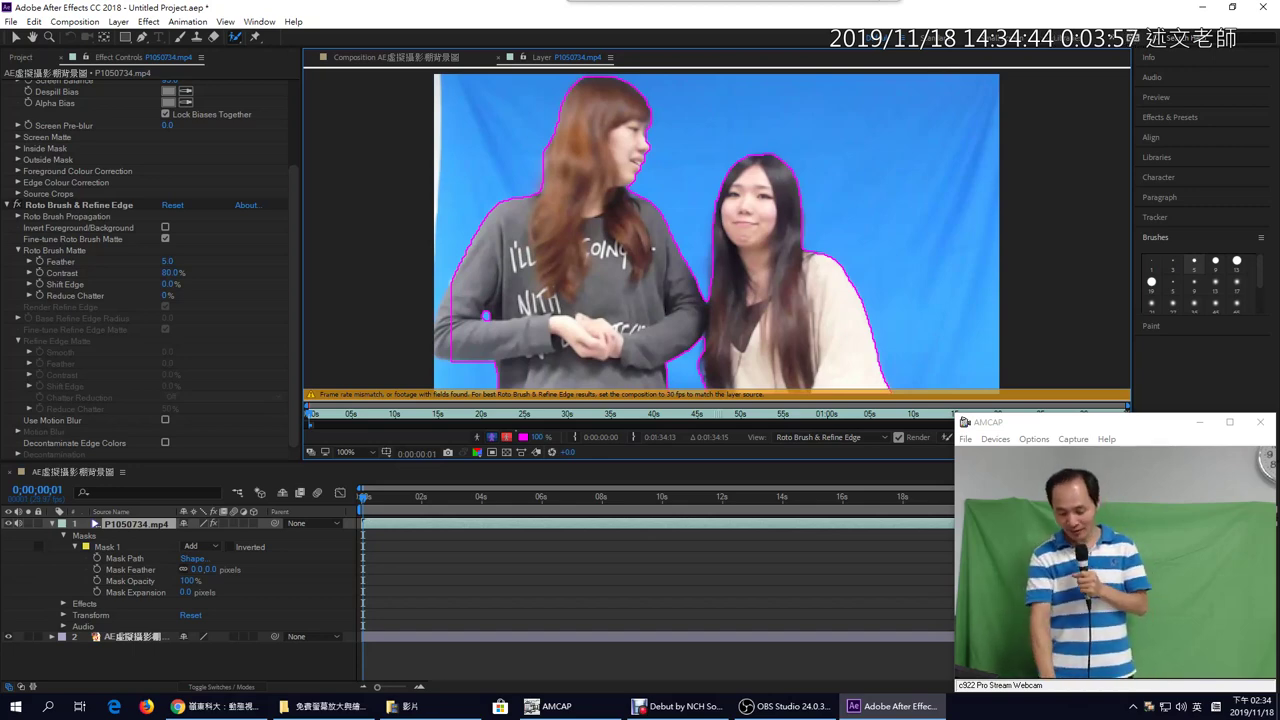
key(Page_Down)
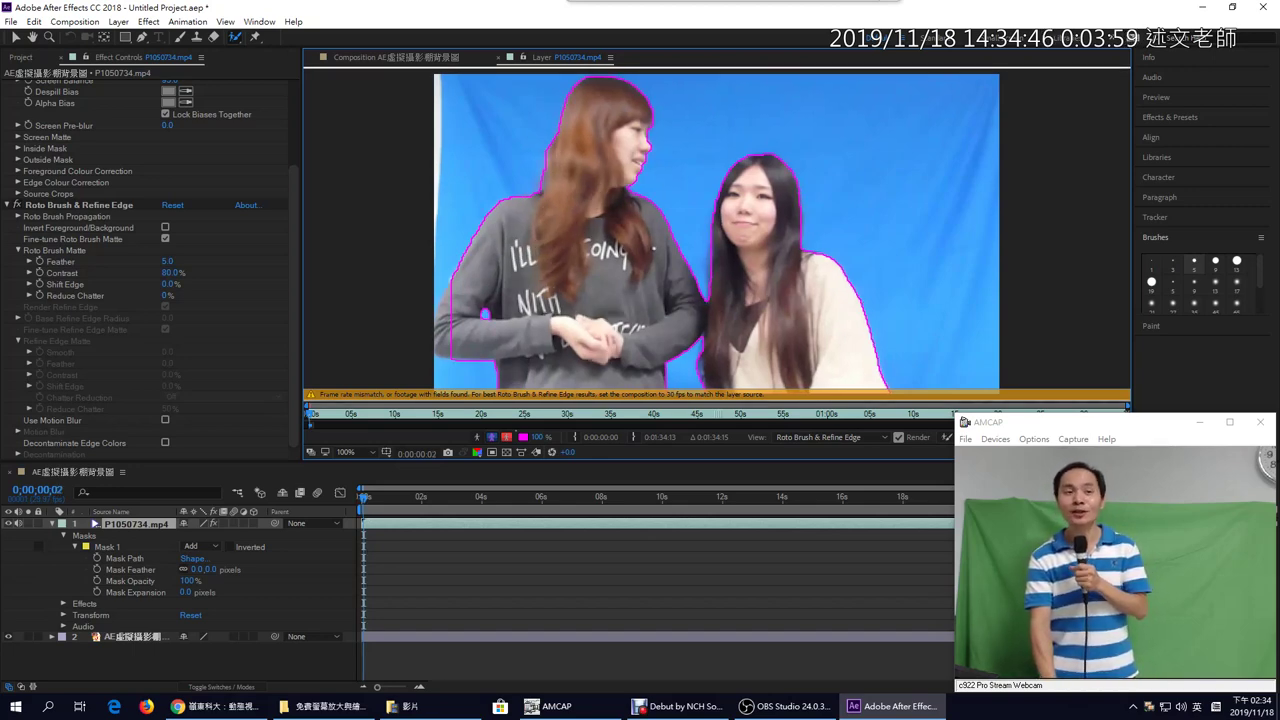
key(Page_Down)
key(Page_Down)
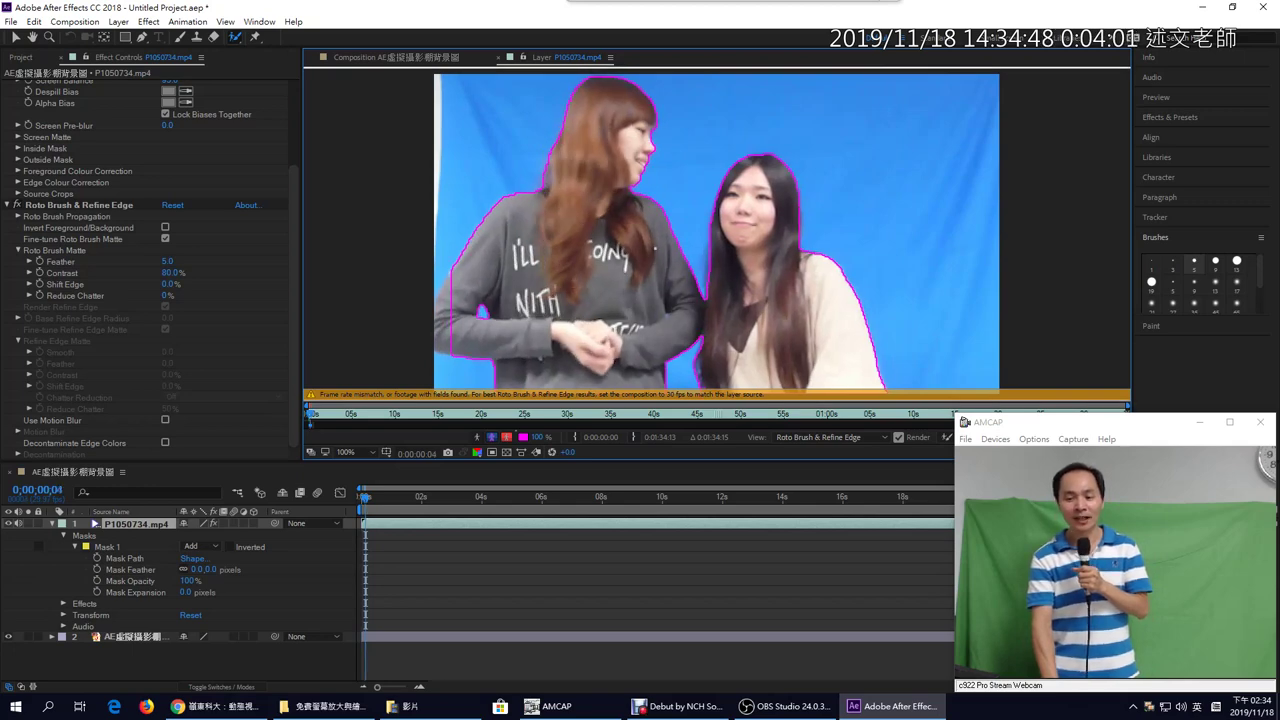
key(Page_Down)
key(Page_Down)
key(Page_Down)
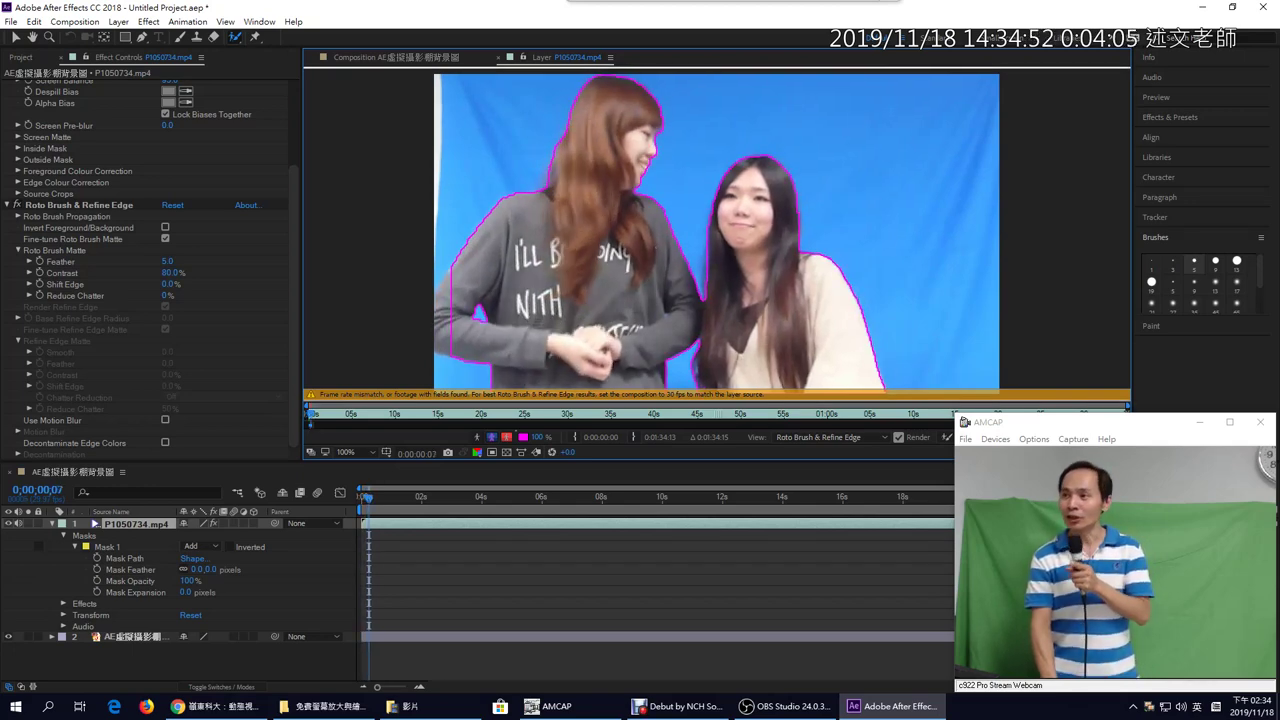
key(Page_Down)
key(Page_Down)
key(Page_Down)
key(Page_Down)
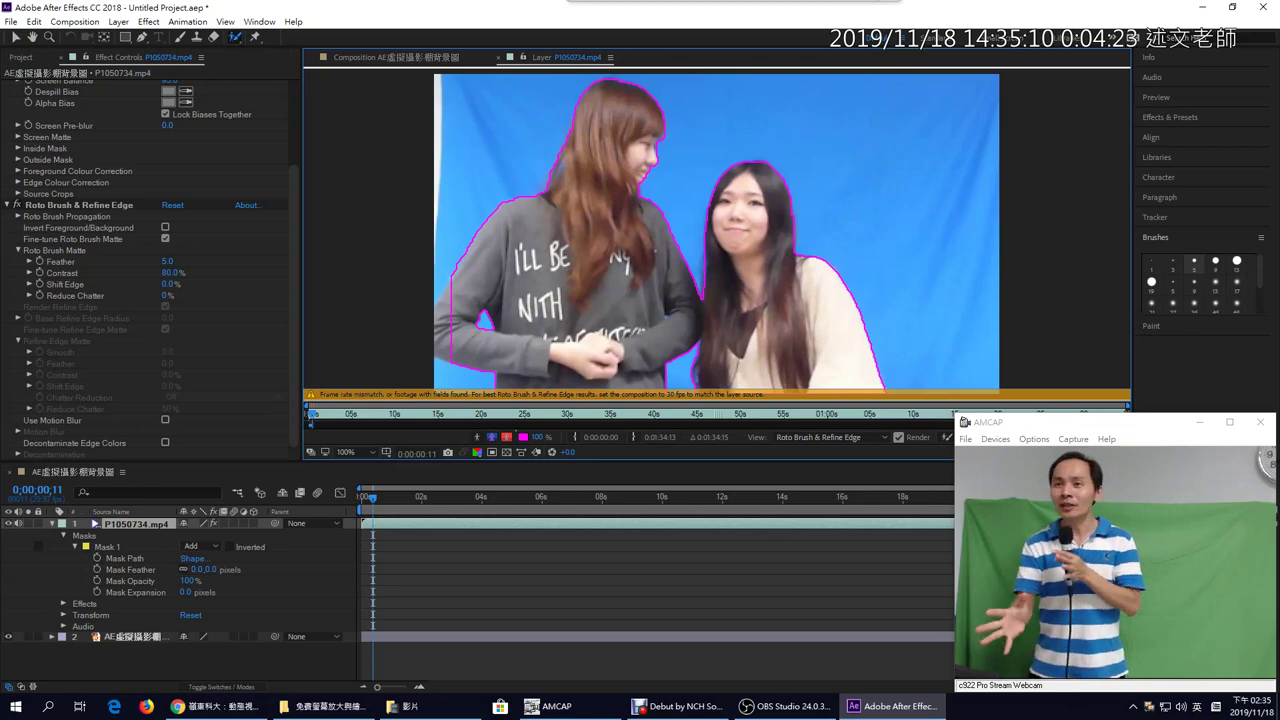
key(Page_Down)
key(Page_Down)
key(Page_Down)
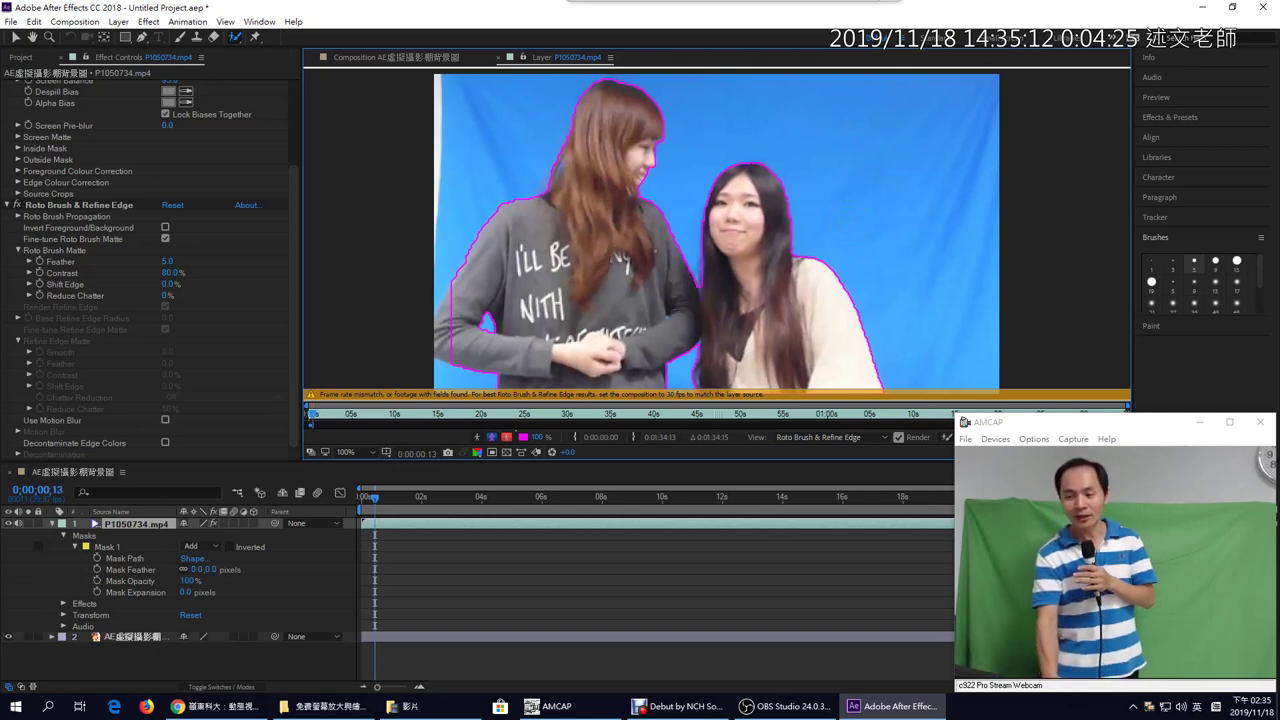
key(Page_Down)
key(Page_Down)
key(Page_Down)
key(Page_Down)
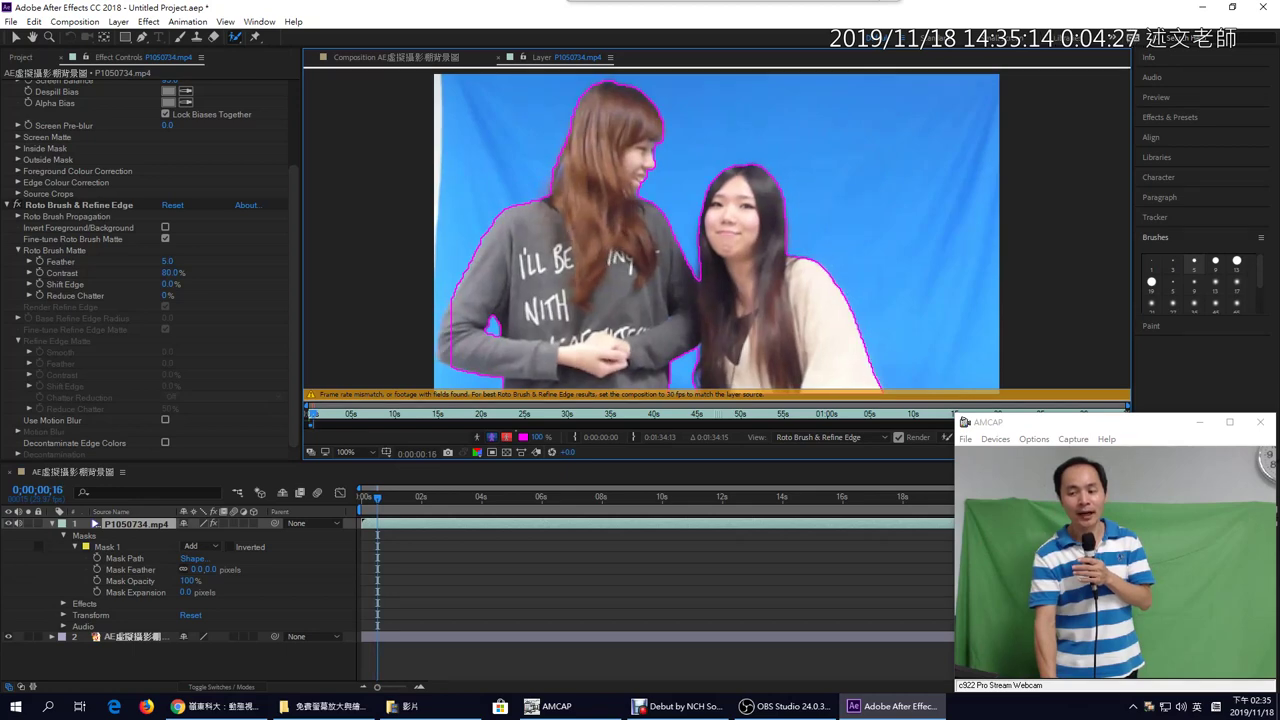
key(Page_Down)
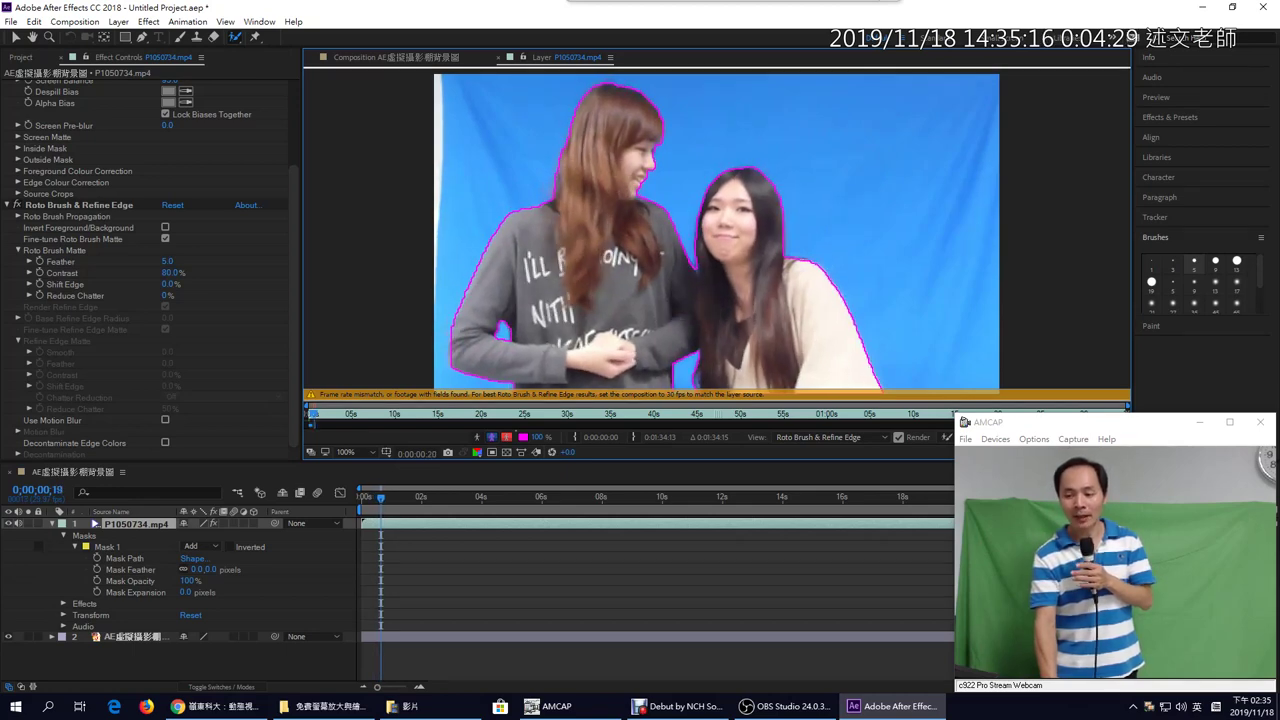
key(Page_Down)
key(Page_Down)
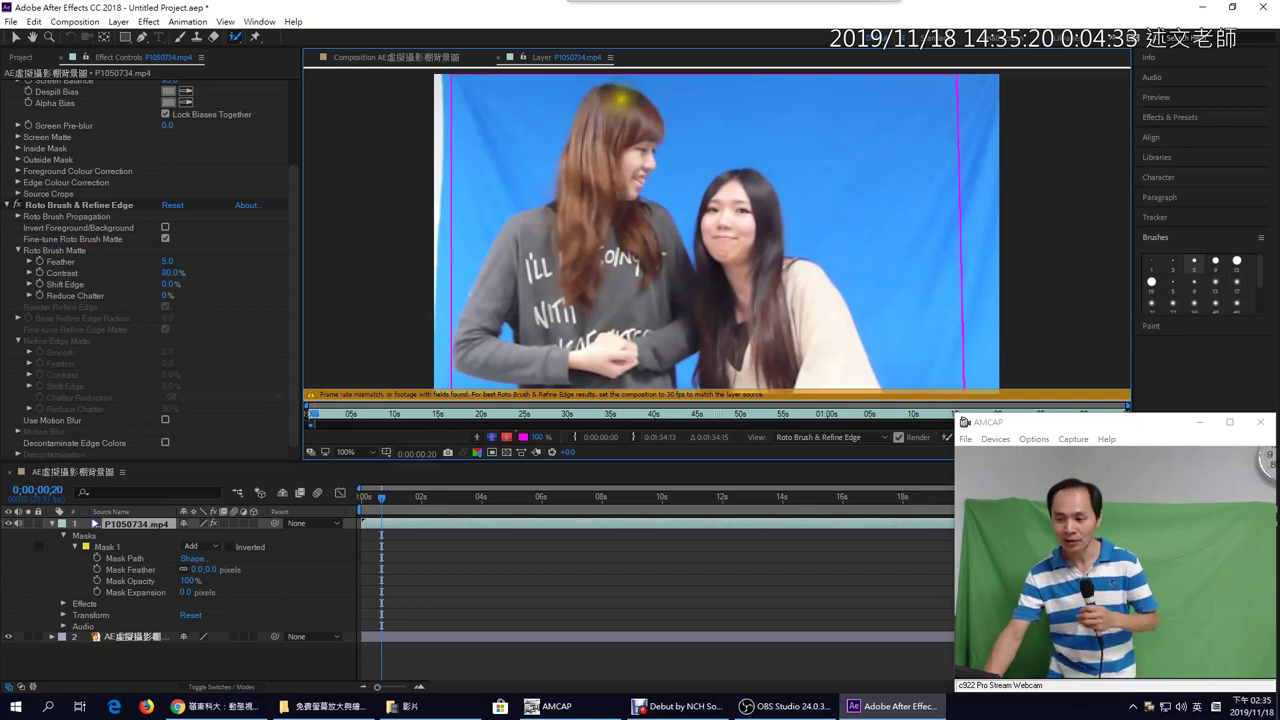
- At 0;00;00;20, try to re-mark both women as Roto Brush foreground with a larger brush and exclude the blue backdrop
drag(621, 98, 598, 188)
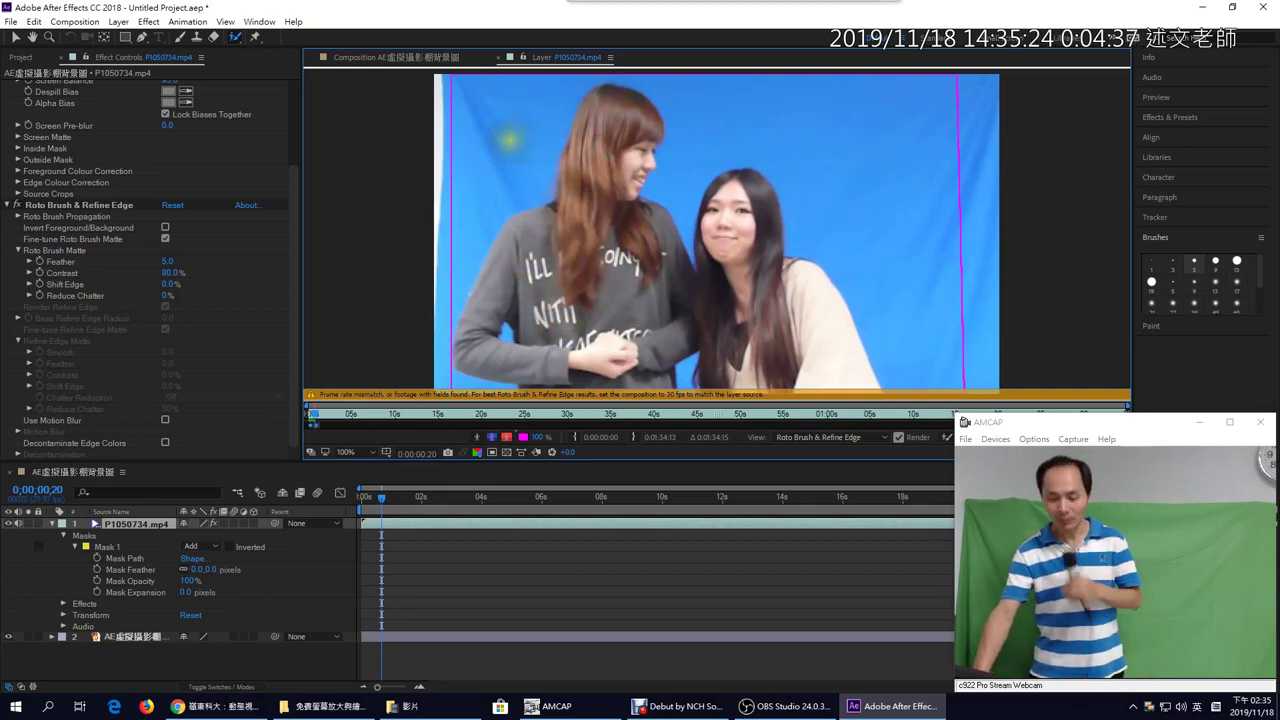
click(1151, 281)
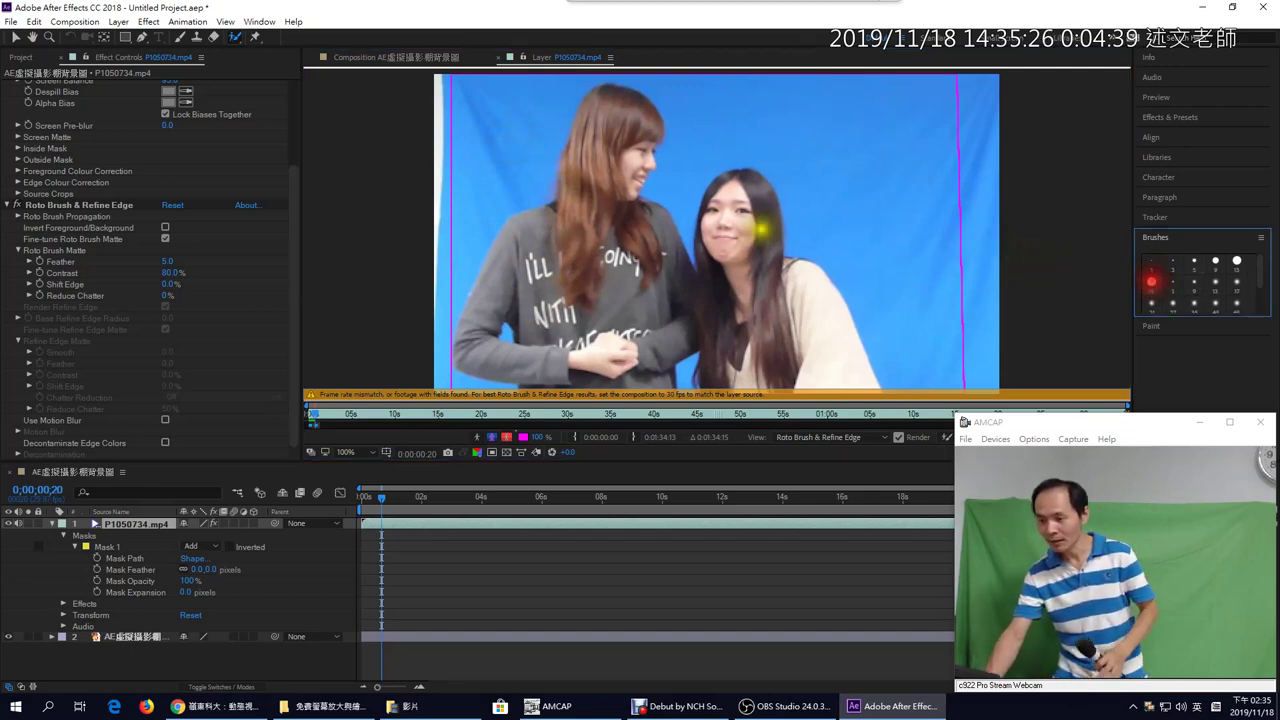
key(alt)
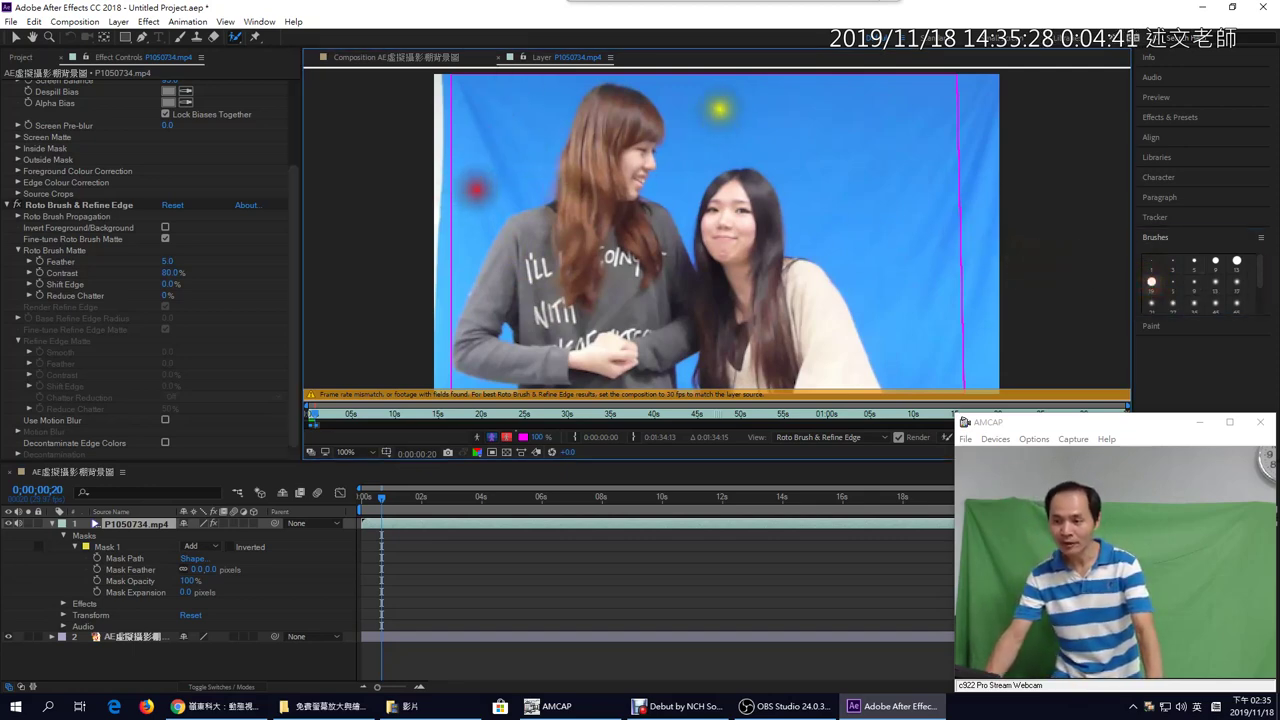
mouse_move(715, 93)
mouse_down()
mouse_move(760, 140)
mouse_move(845, 160)
mouse_up()
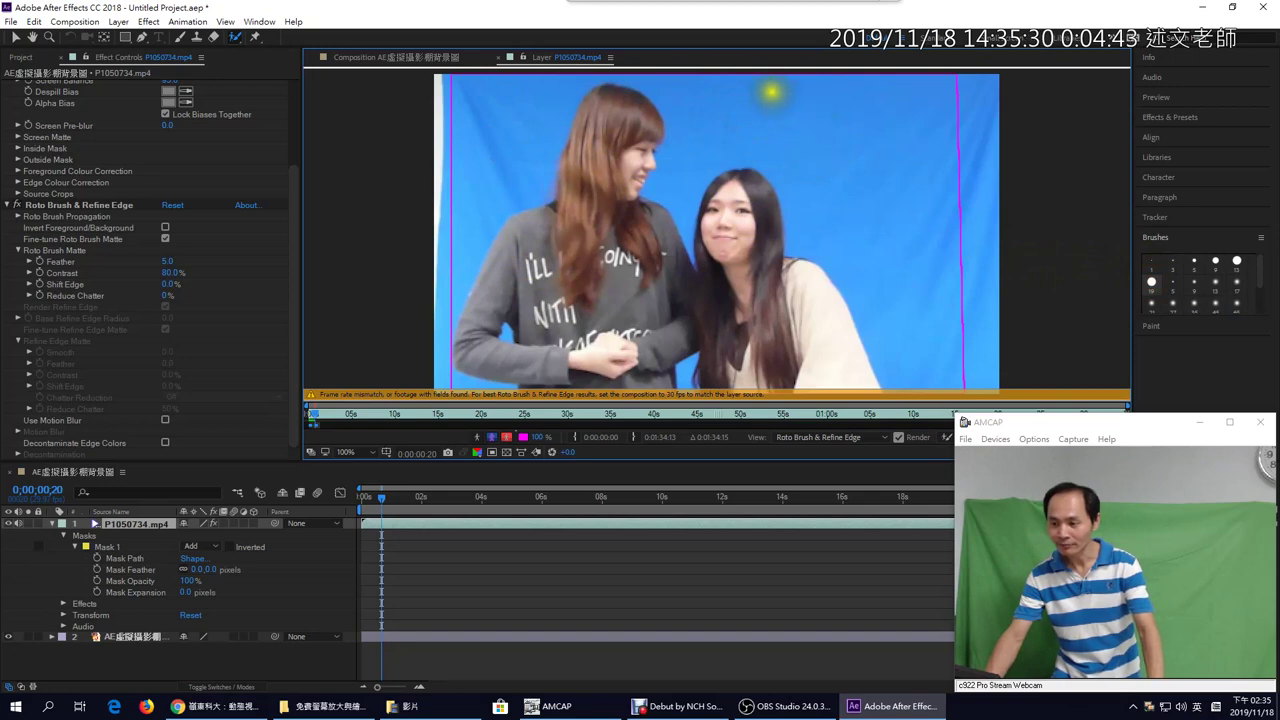
mouse_move(771, 91)
mouse_down()
mouse_move(894, 276)
mouse_move(906, 390)
mouse_up()
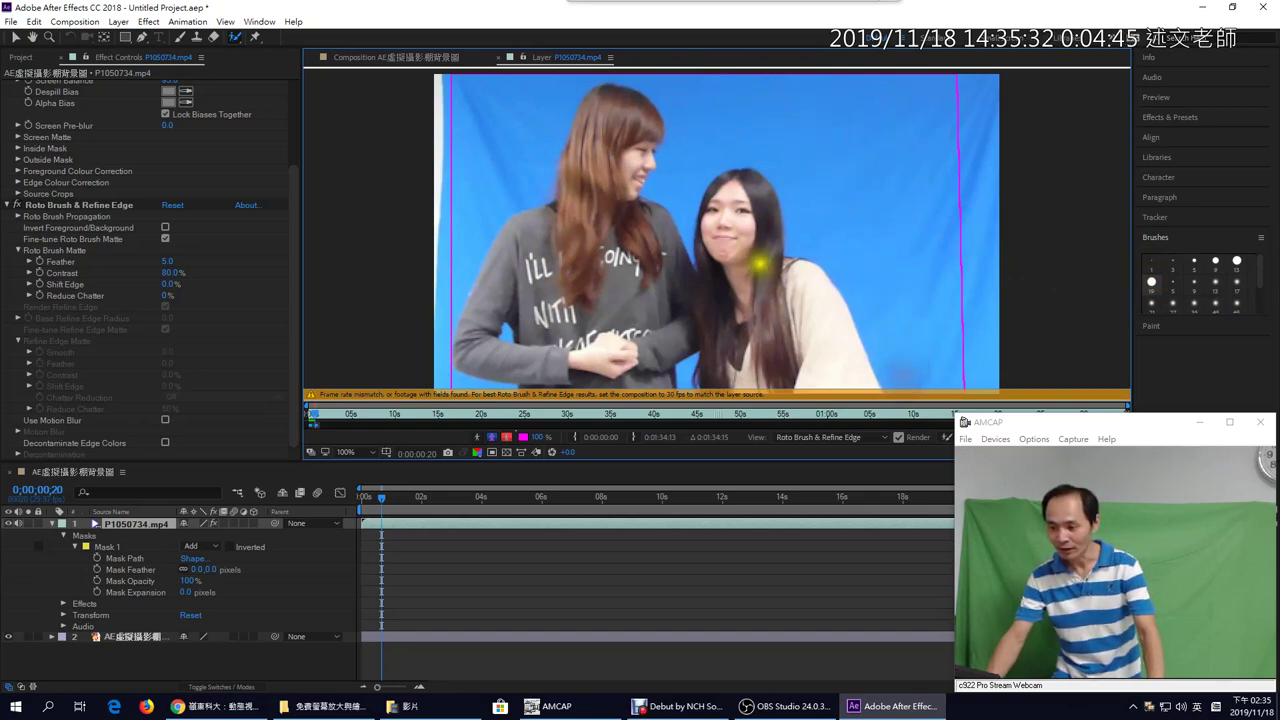
drag(742, 204, 737, 368)
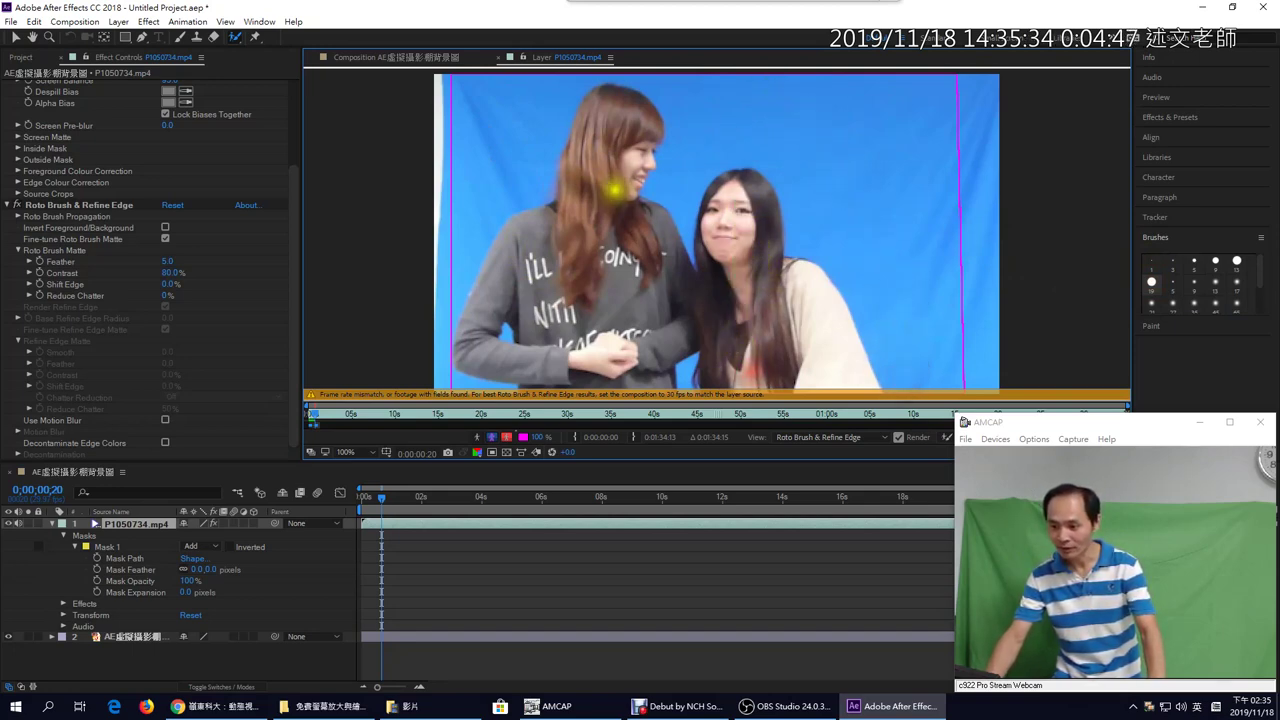
key(alt)
drag(609, 135, 556, 310)
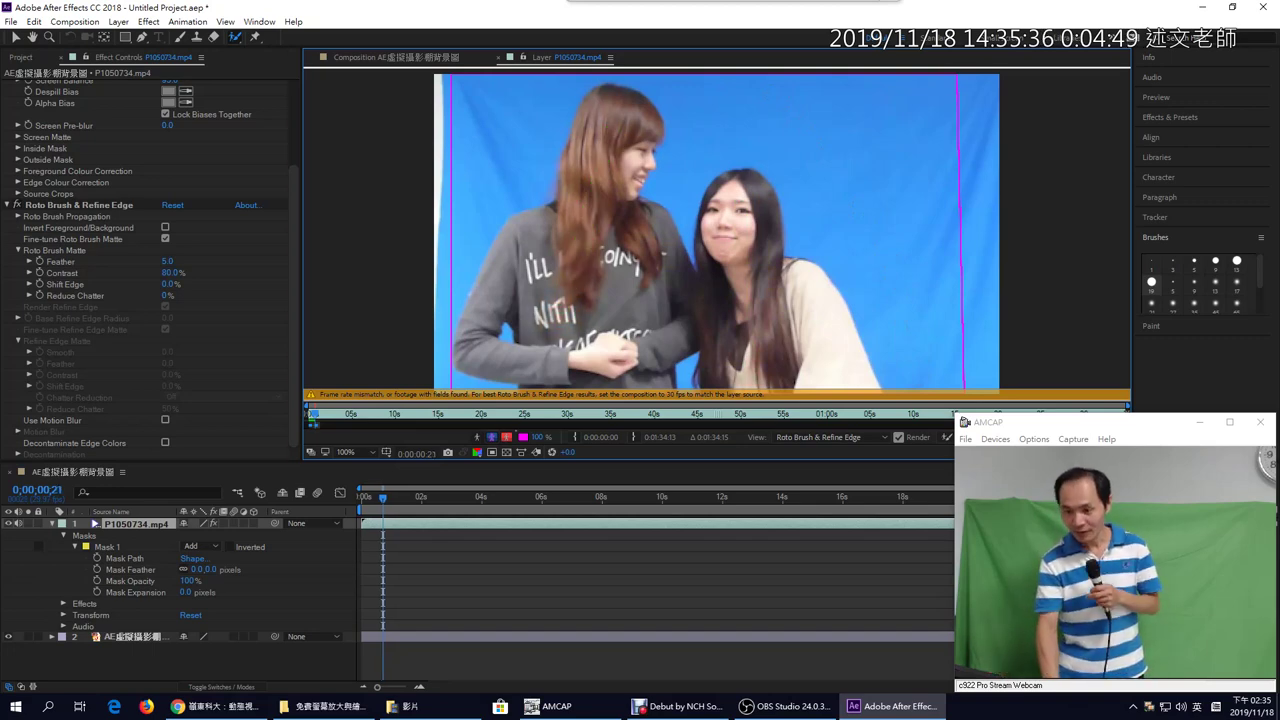
- Check the adjacent frame, return to 0;00;00;20 and repaint the taller woman's hair and sweater as Roto Brush foreground
key(Page_Down)
key(Page_Up)
key(Page_Up)
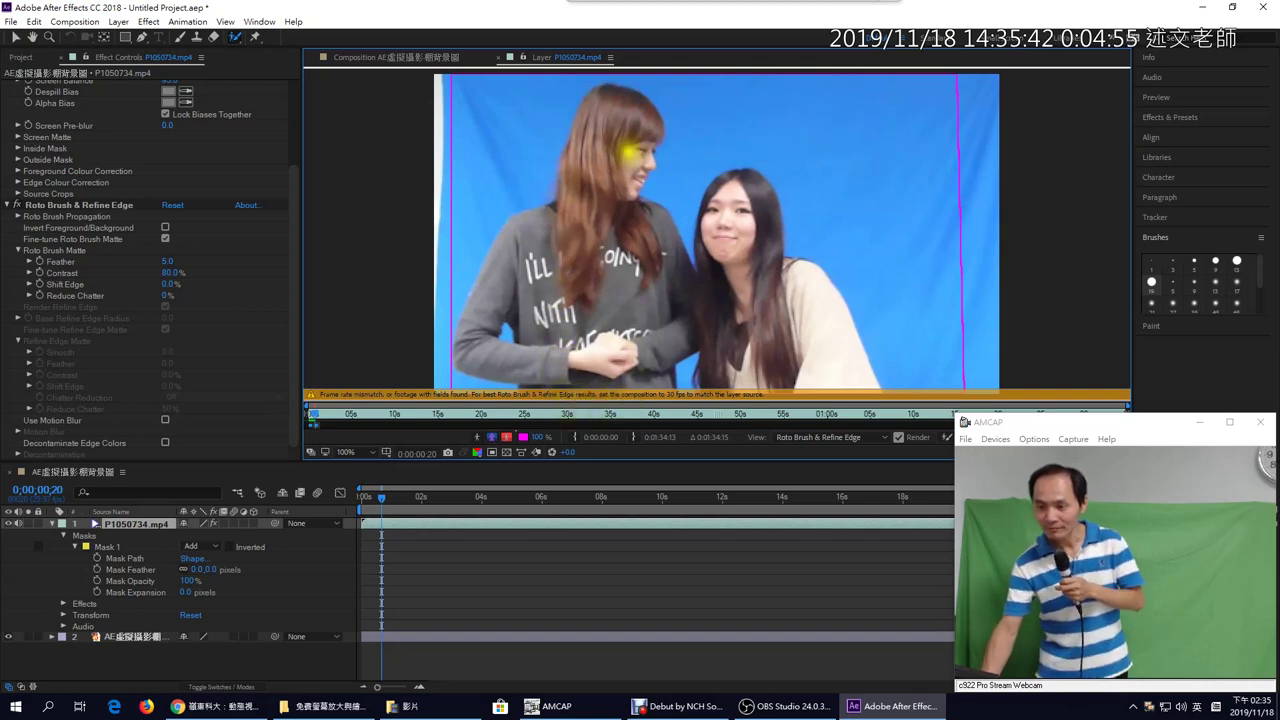
drag(625, 115, 583, 280)
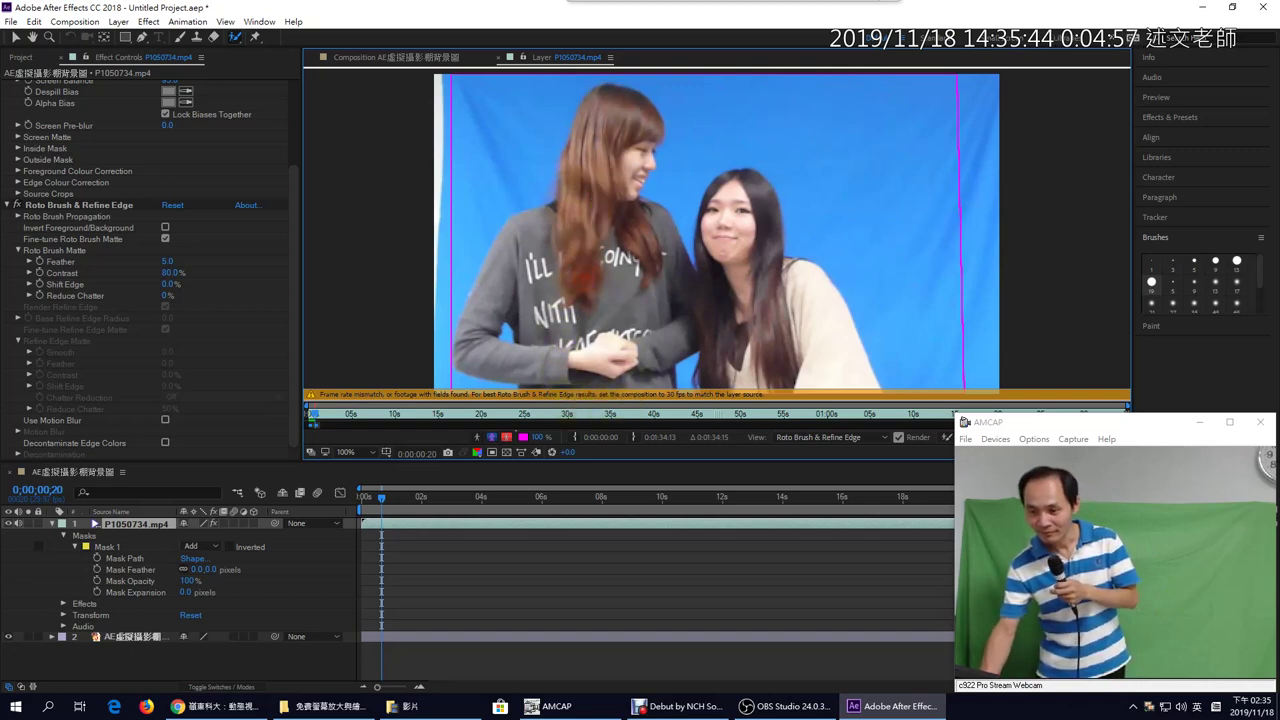
mouse_move(607, 130)
mouse_down()
mouse_move(552, 343)
mouse_move(572, 305)
mouse_move(551, 366)
mouse_up()
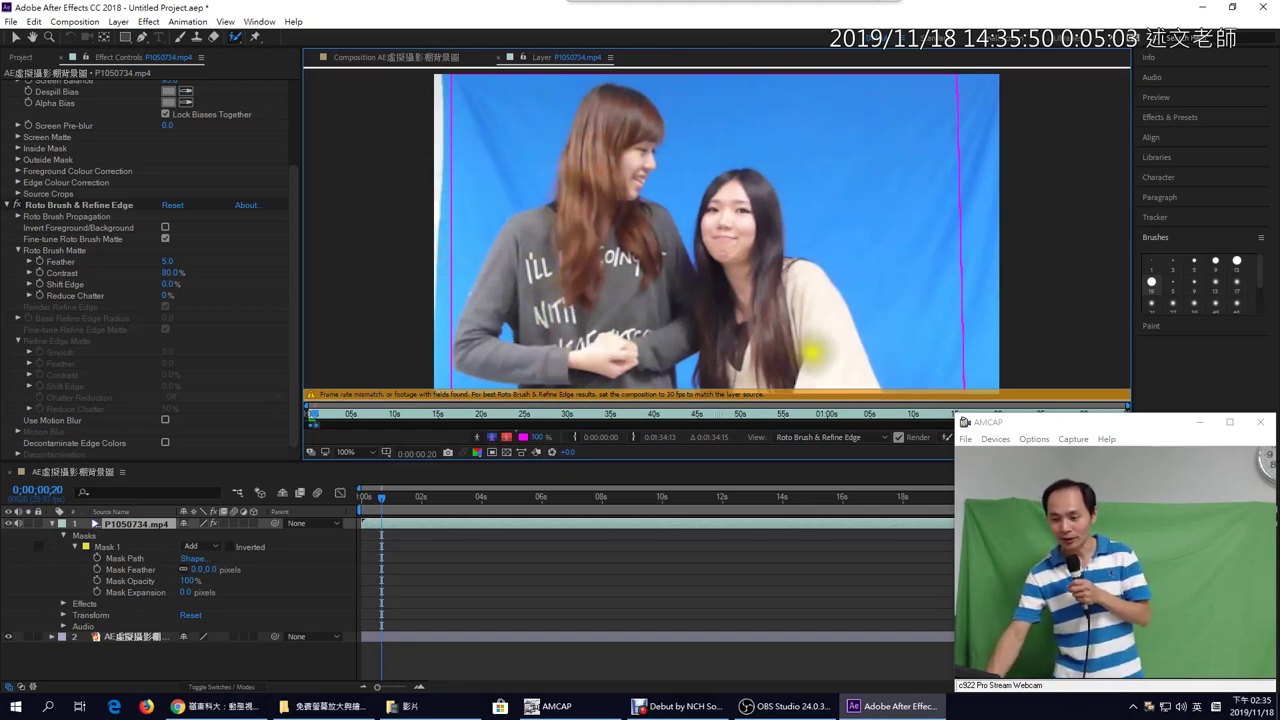
- At 0;00;00;21, try to add the taller woman's missing hair, sweater and bent arm to the Roto Brush foreground
key(Page_Down)
key(Page_Down)
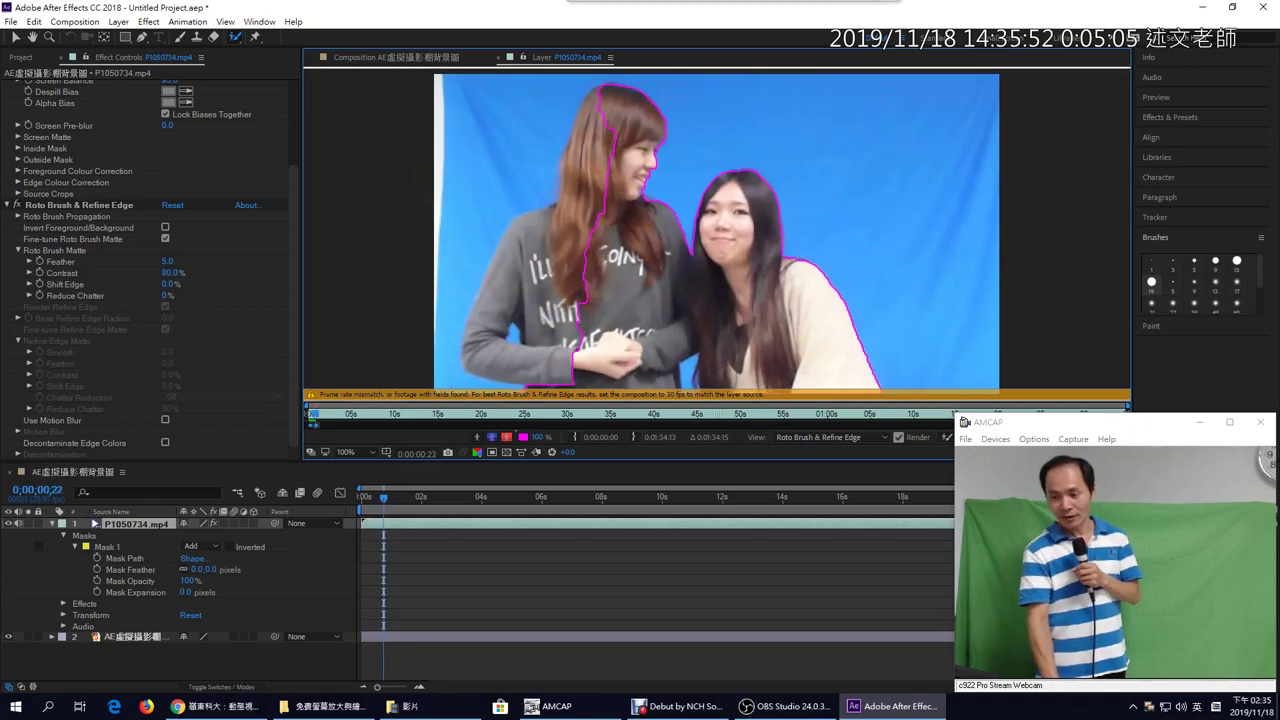
key(Page_Up)
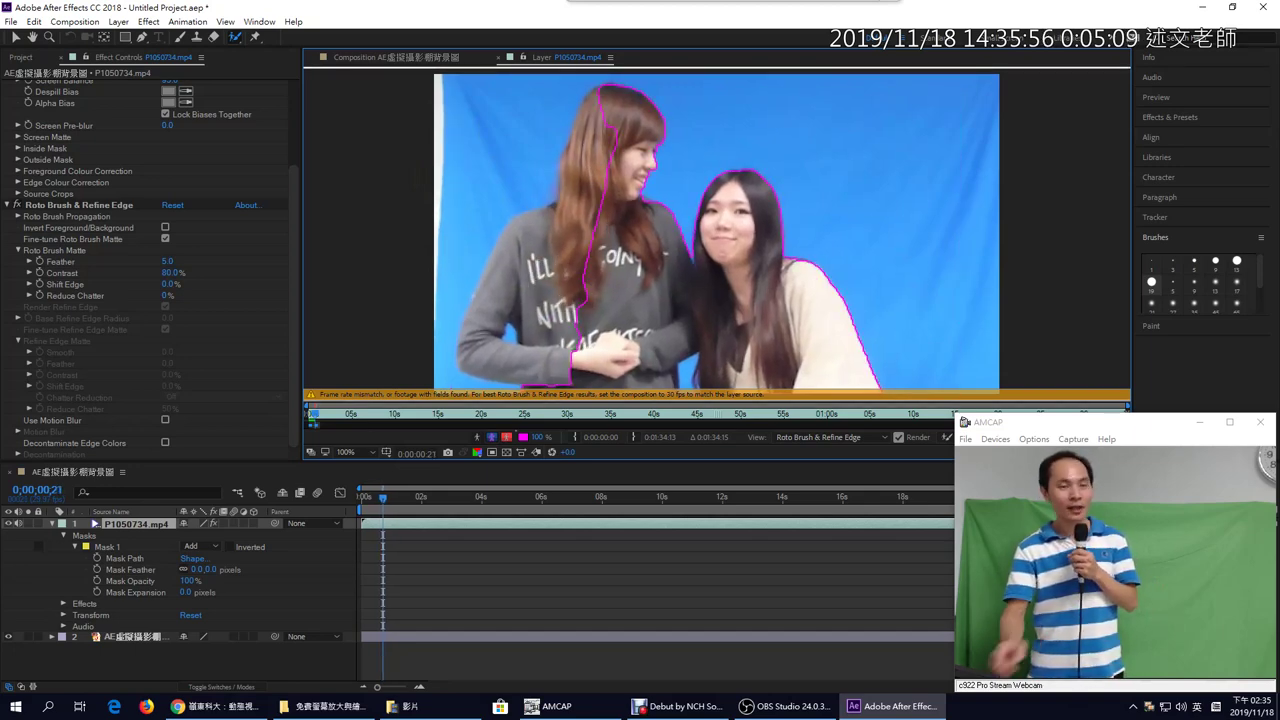
mouse_move(603, 108)
mouse_down()
mouse_move(591, 175)
mouse_move(534, 286)
mouse_up()
mouse_move(603, 122)
mouse_down()
mouse_move(550, 255)
mouse_move(492, 315)
mouse_move(479, 352)
mouse_move(545, 380)
mouse_up()
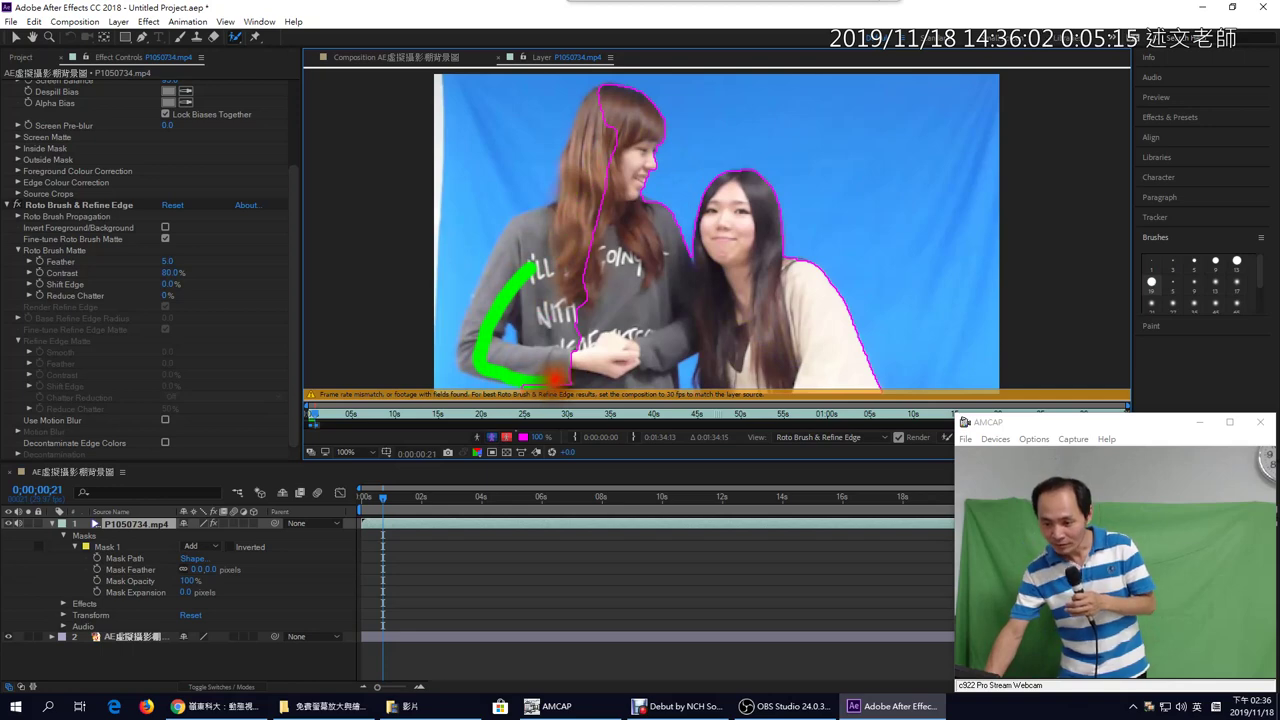
drag(475, 340, 610, 358)
drag(578, 218, 493, 308)
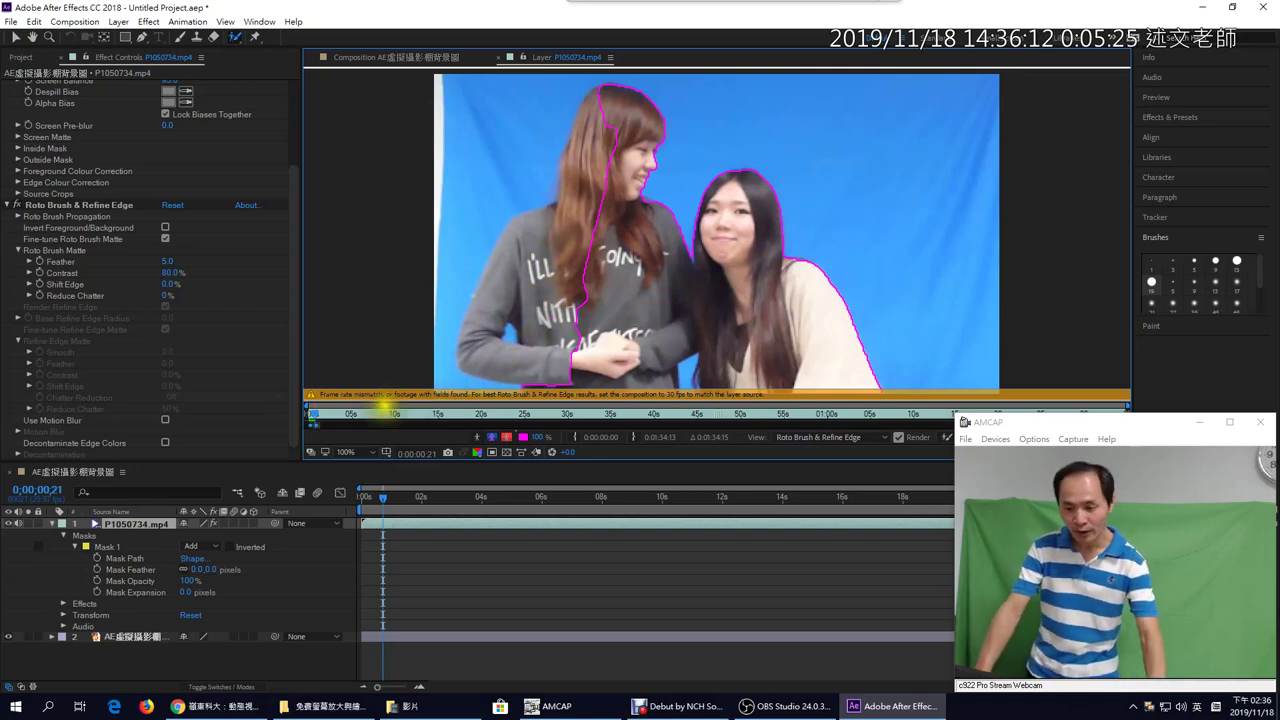
mouse_move(279, 364)
mouse_down()
mouse_move(400, 400)
mouse_move(830, 450)
mouse_up()
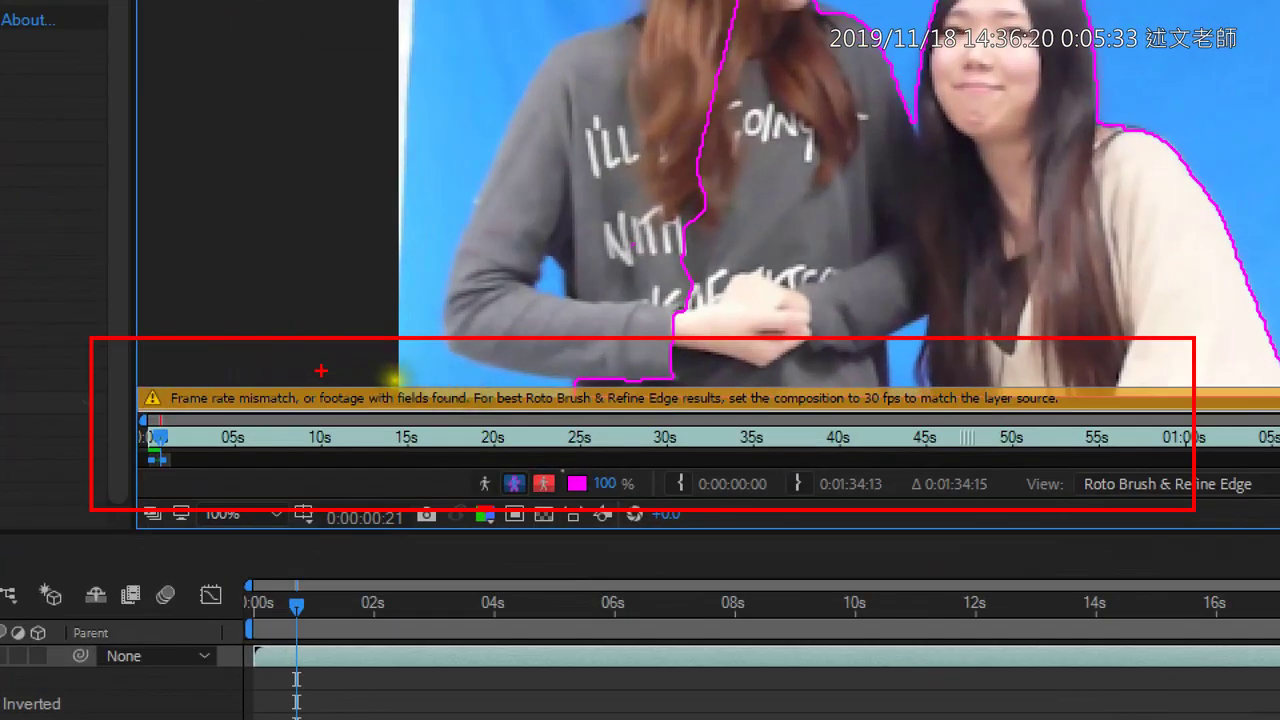
mouse_move(234, 372)
mouse_down()
mouse_move(247, 379)
mouse_move(322, 320)
mouse_up()
drag(212, 360, 202, 437)
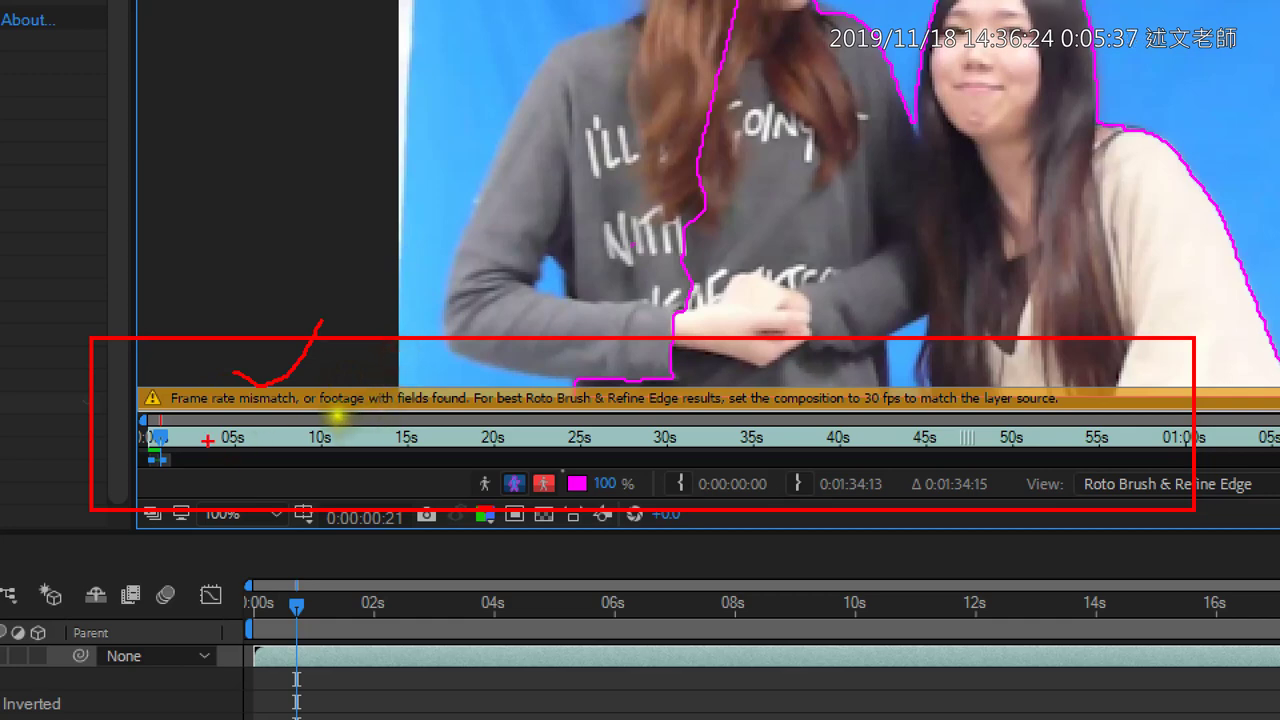
mouse_move(340, 375)
mouse_down()
mouse_move(407, 406)
mouse_move(394, 424)
mouse_move(345, 436)
mouse_up()
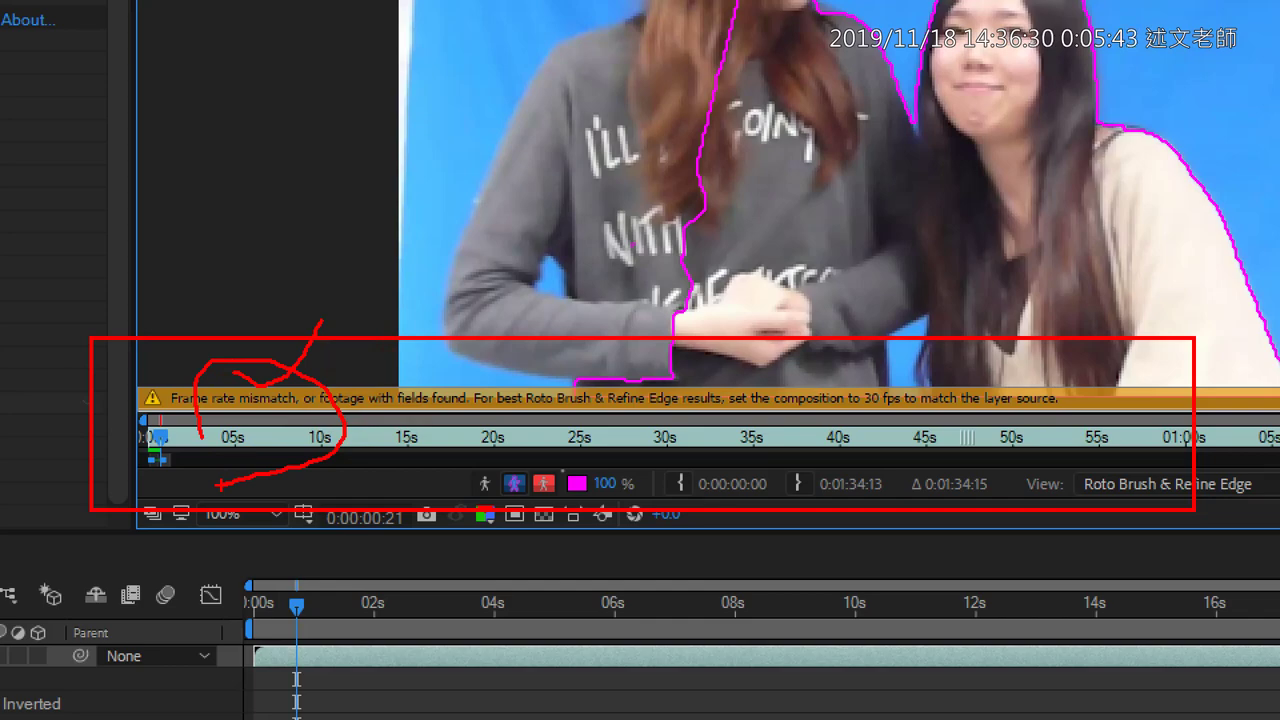
key(Escape)
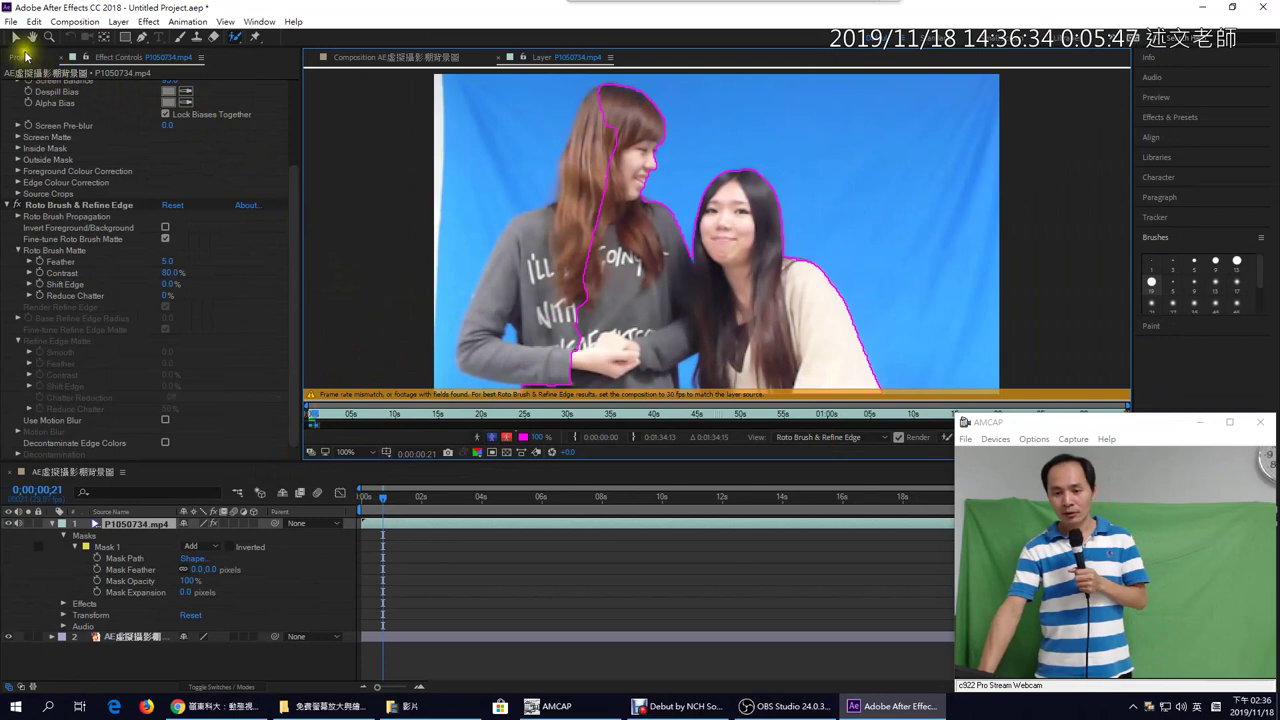
- Compare the composition's frame rate in its settings with the frame rate of the P1050734.mp4 footage in the project
click(20, 57)
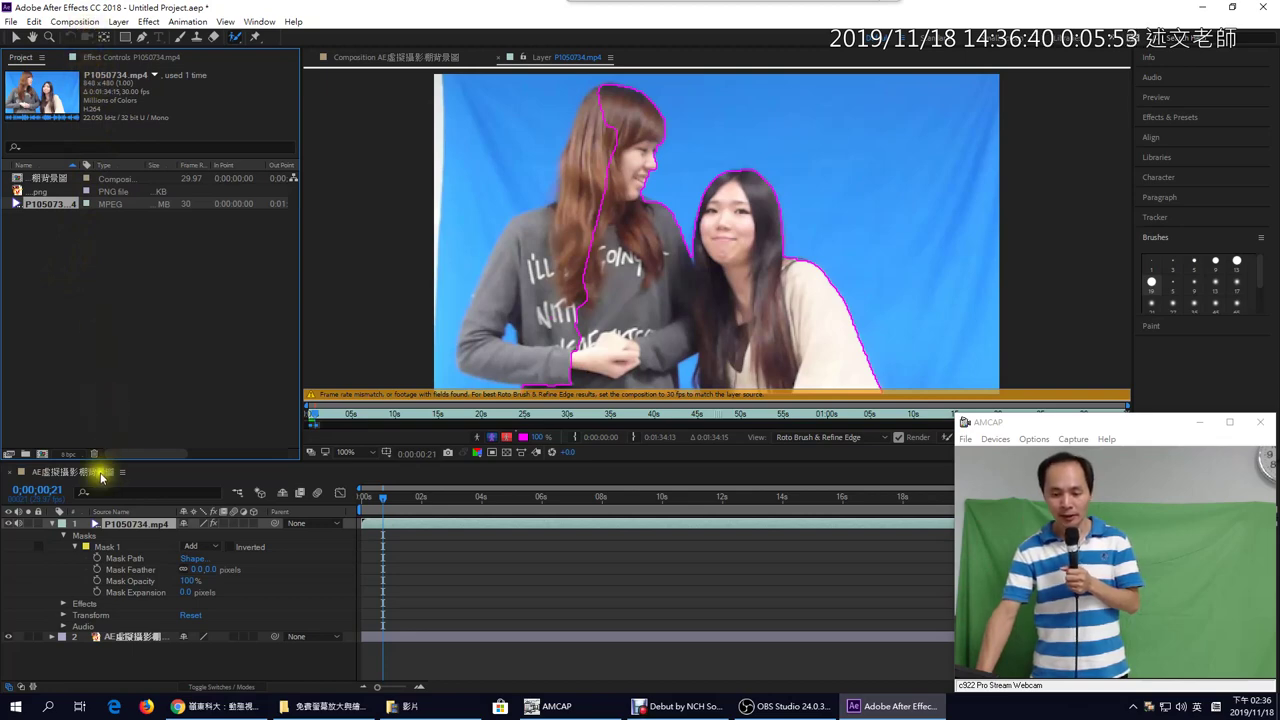
click(90, 22)
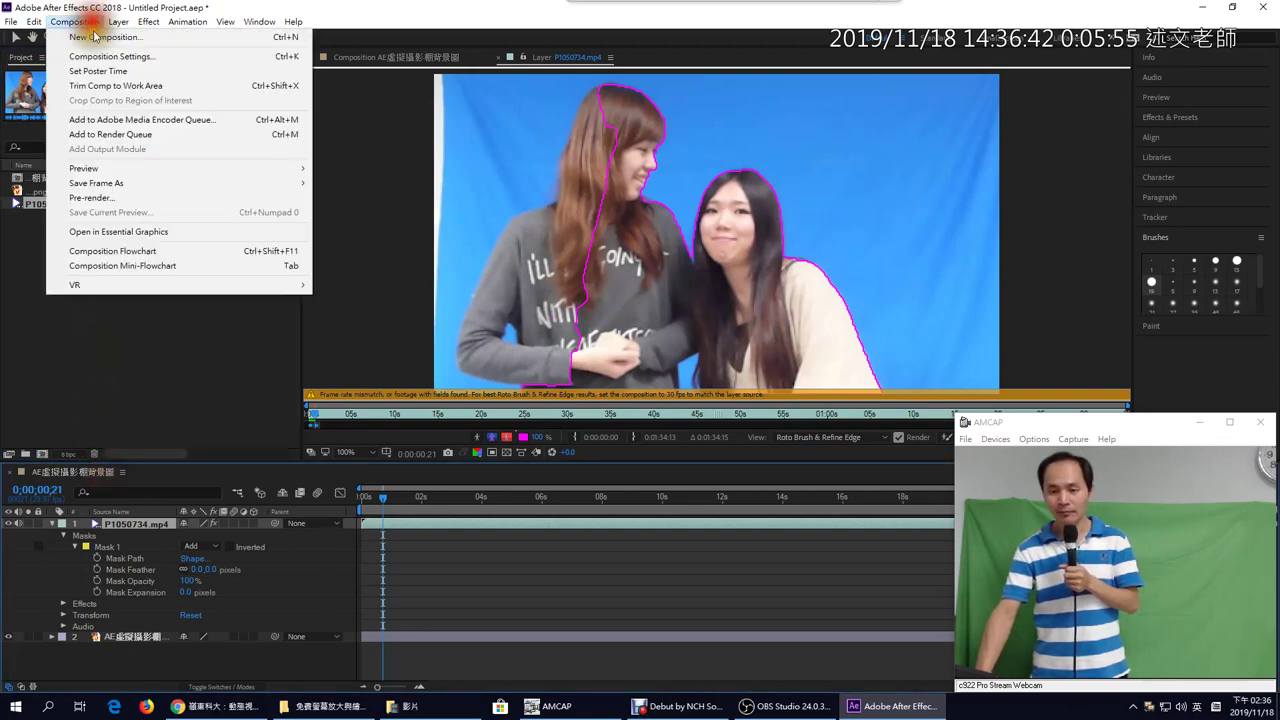
click(112, 54)
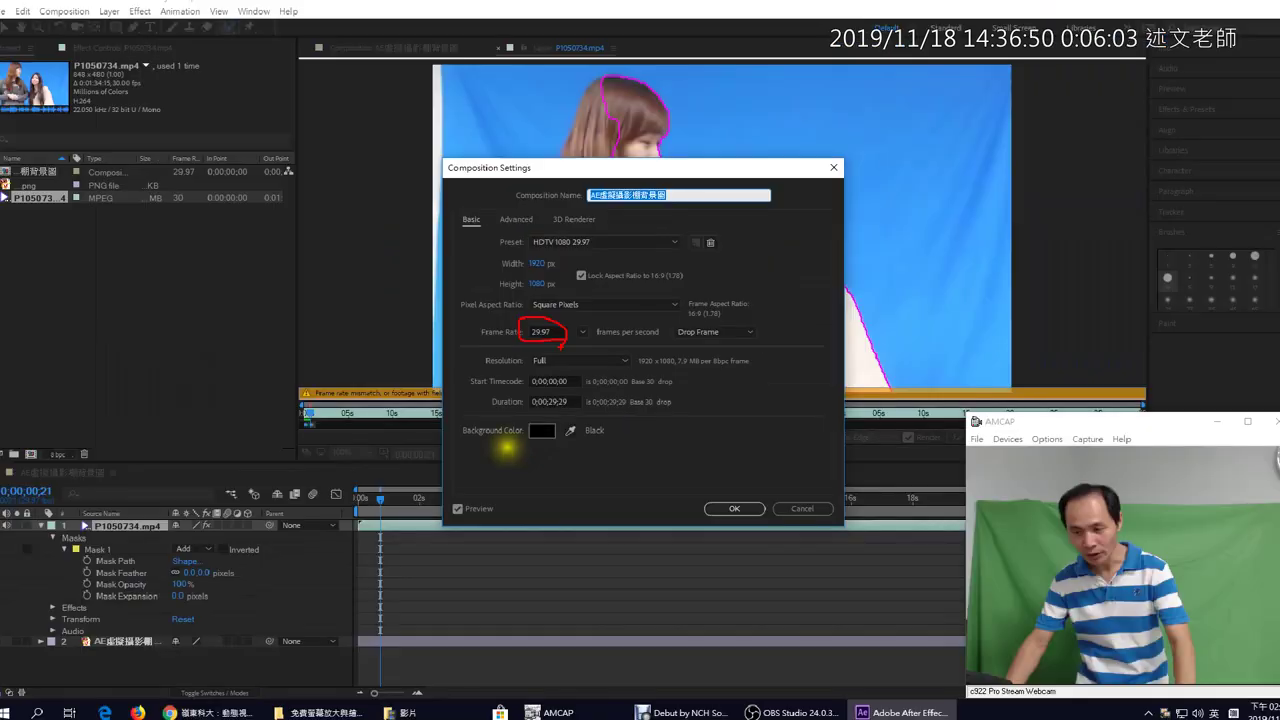
key(Escape)
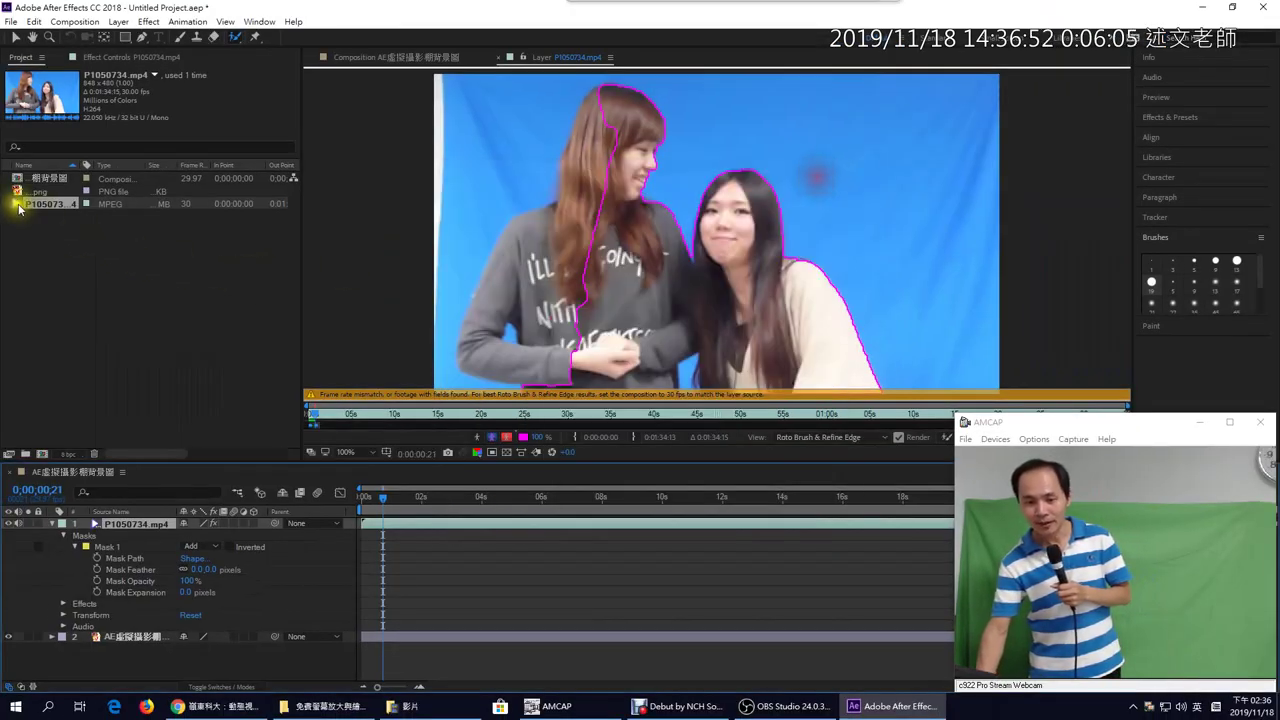
right_click(32, 205)
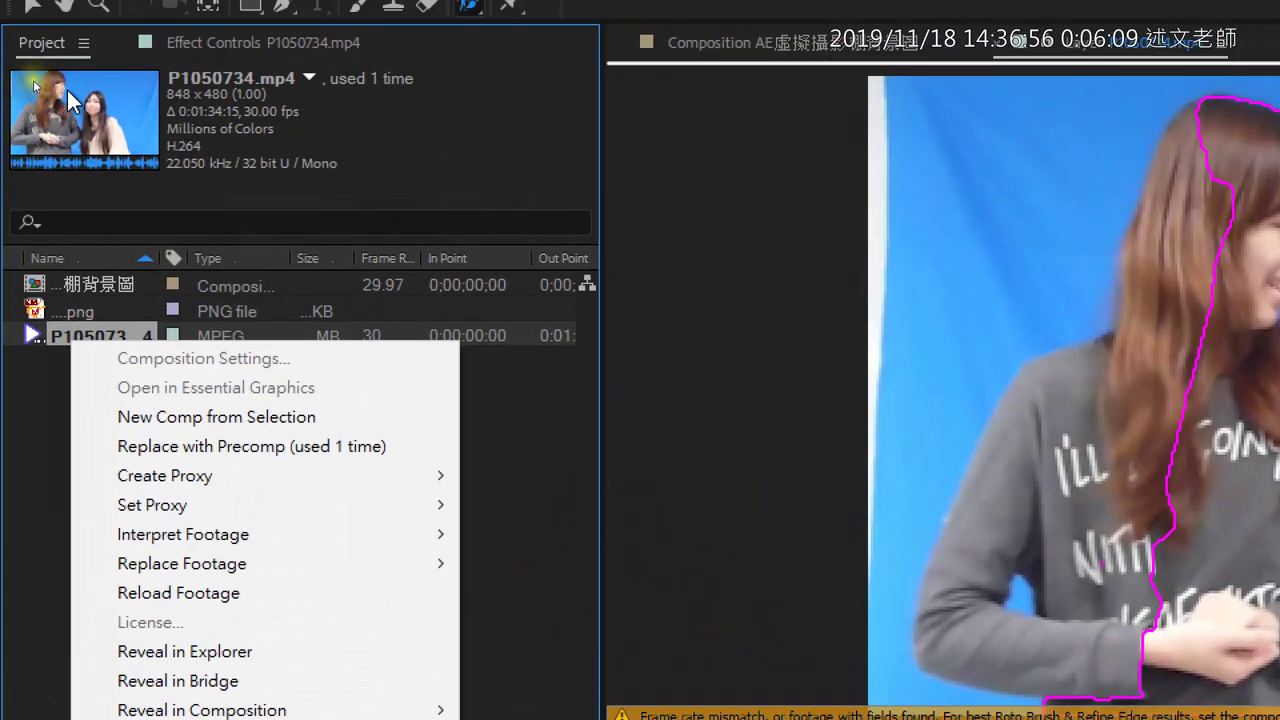
click(238, 117)
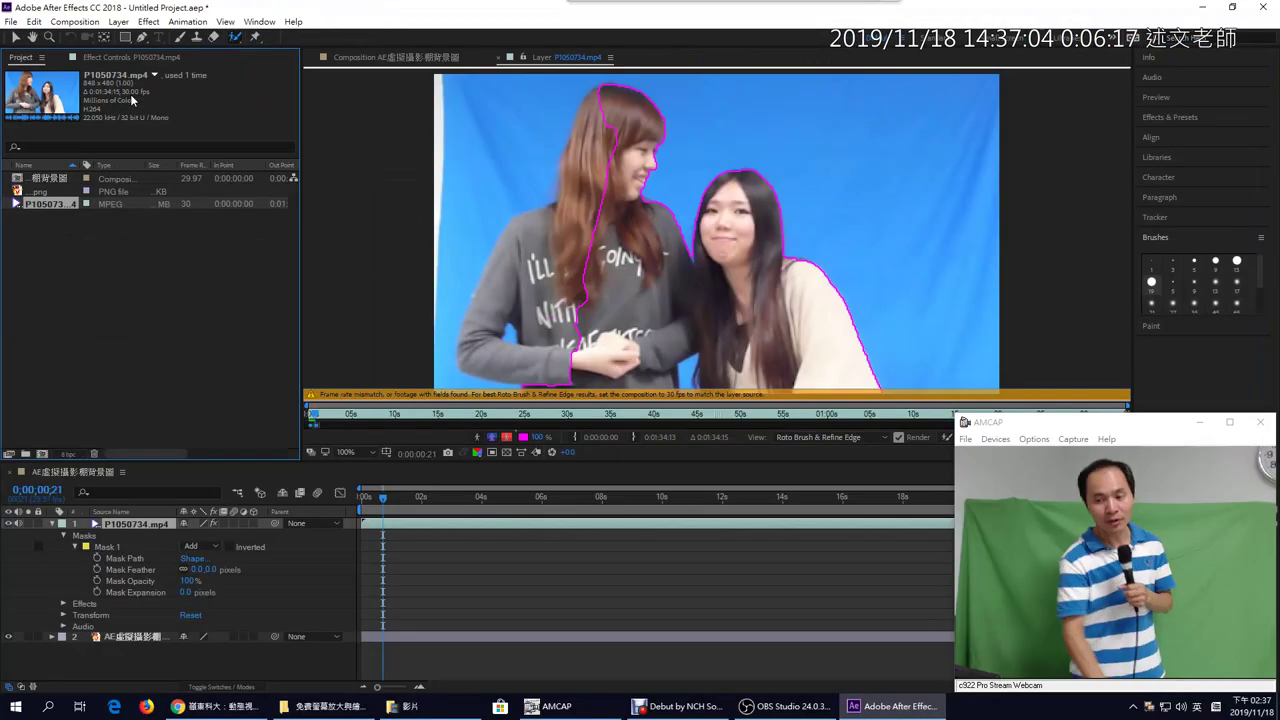
- Set the composition's frame rate to 30 fps and reopen the P1050734.mp4 layer in its own viewer
click(98, 472)
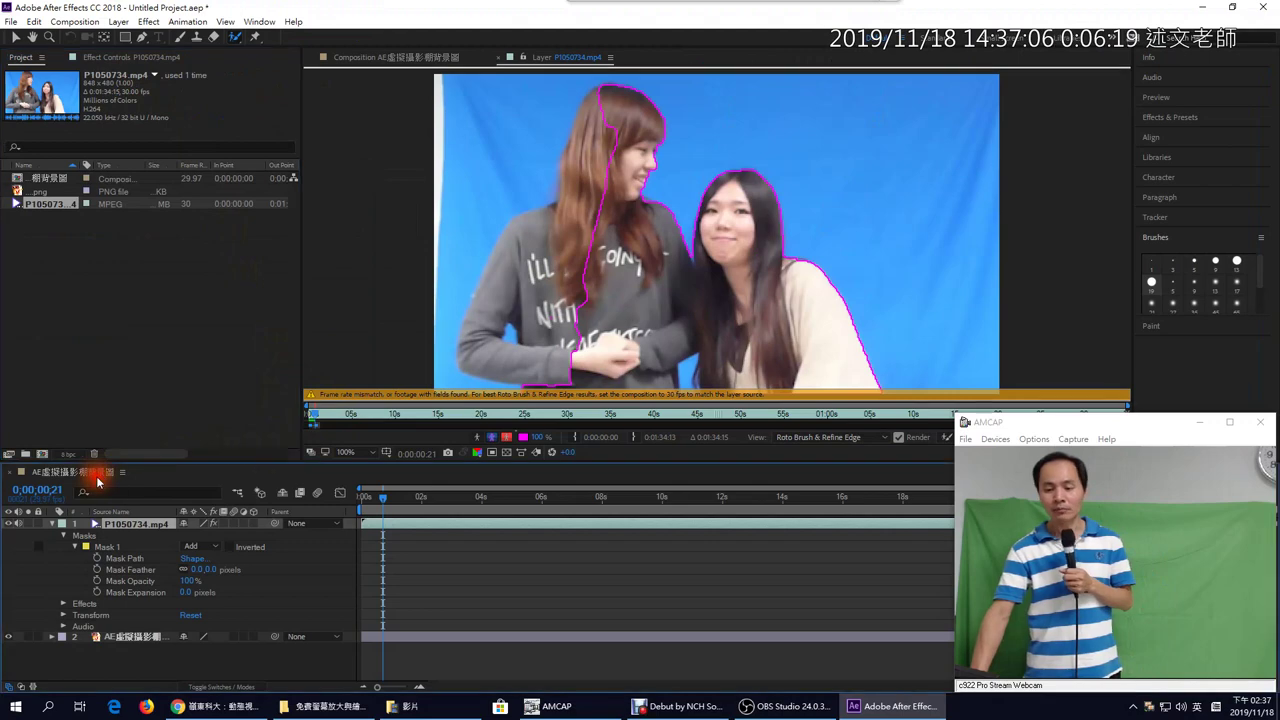
click(75, 21)
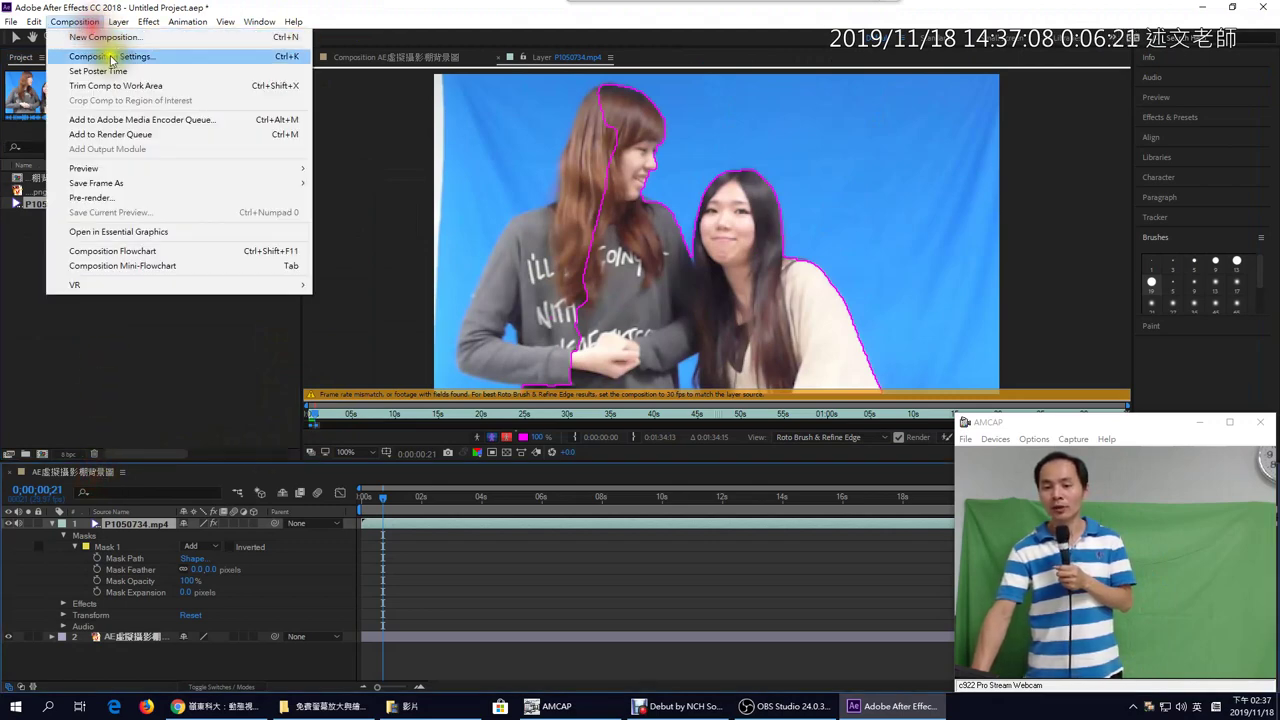
click(112, 60)
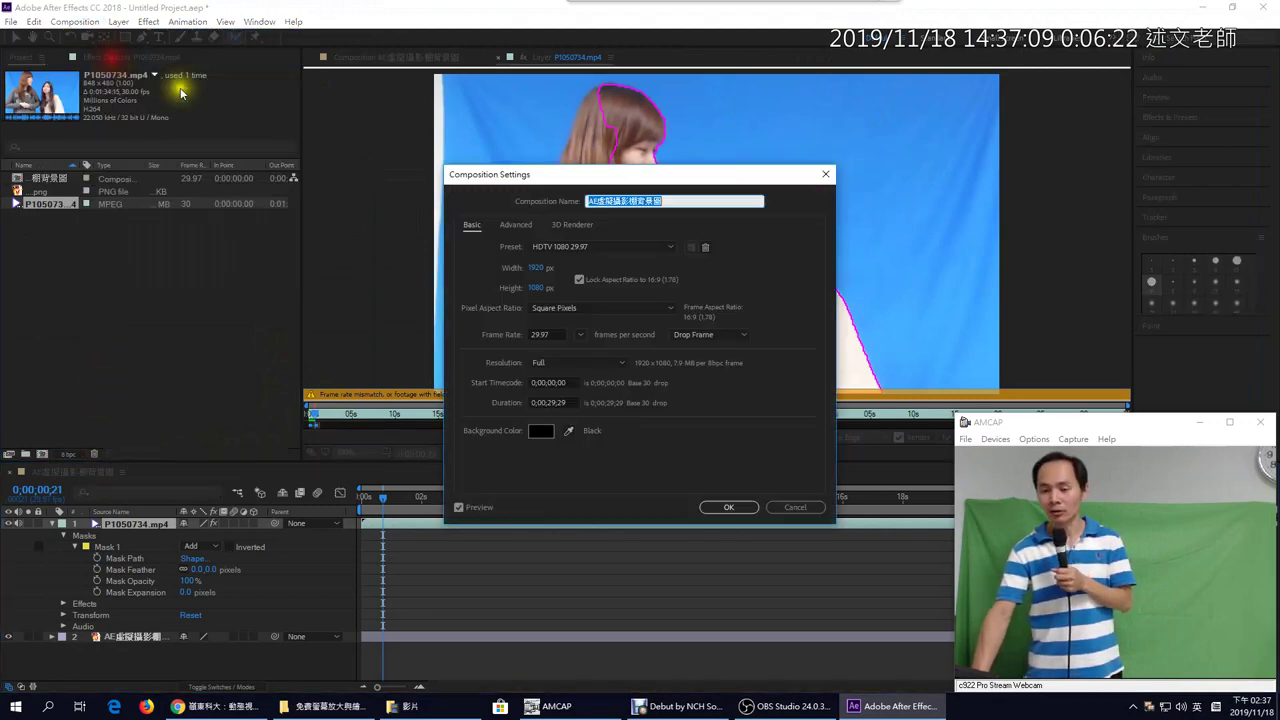
click(583, 338)
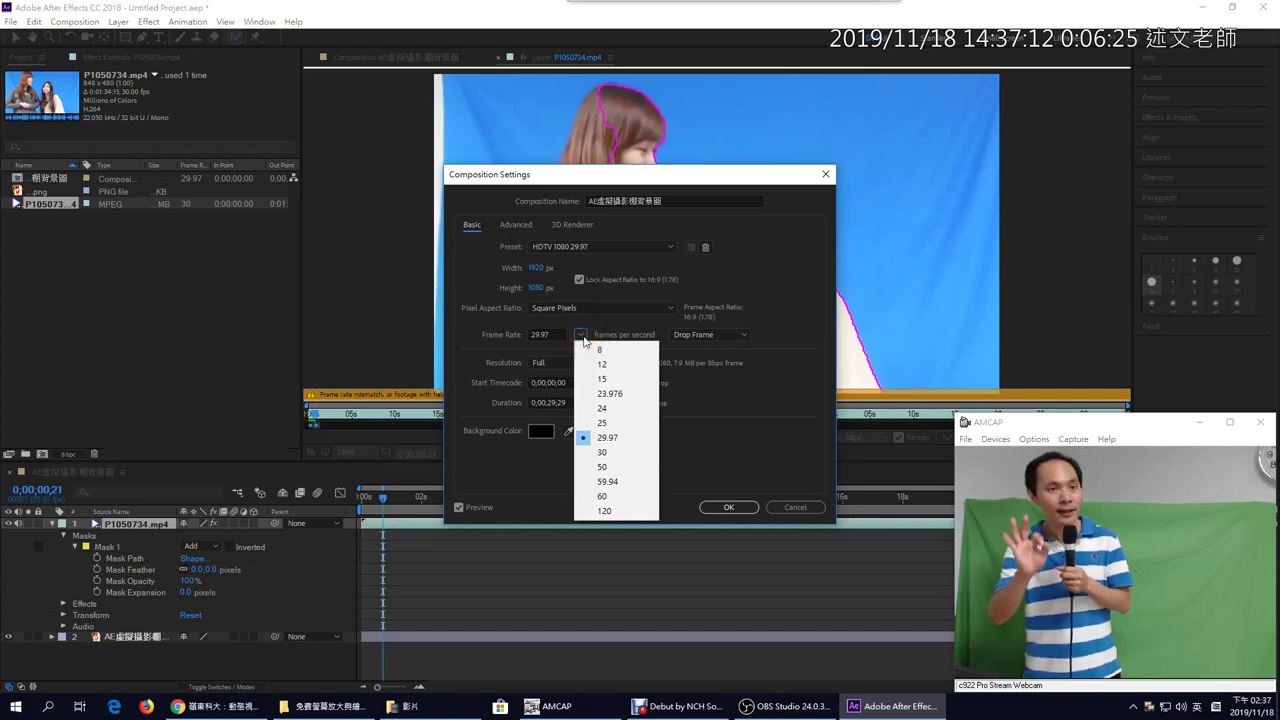
click(605, 451)
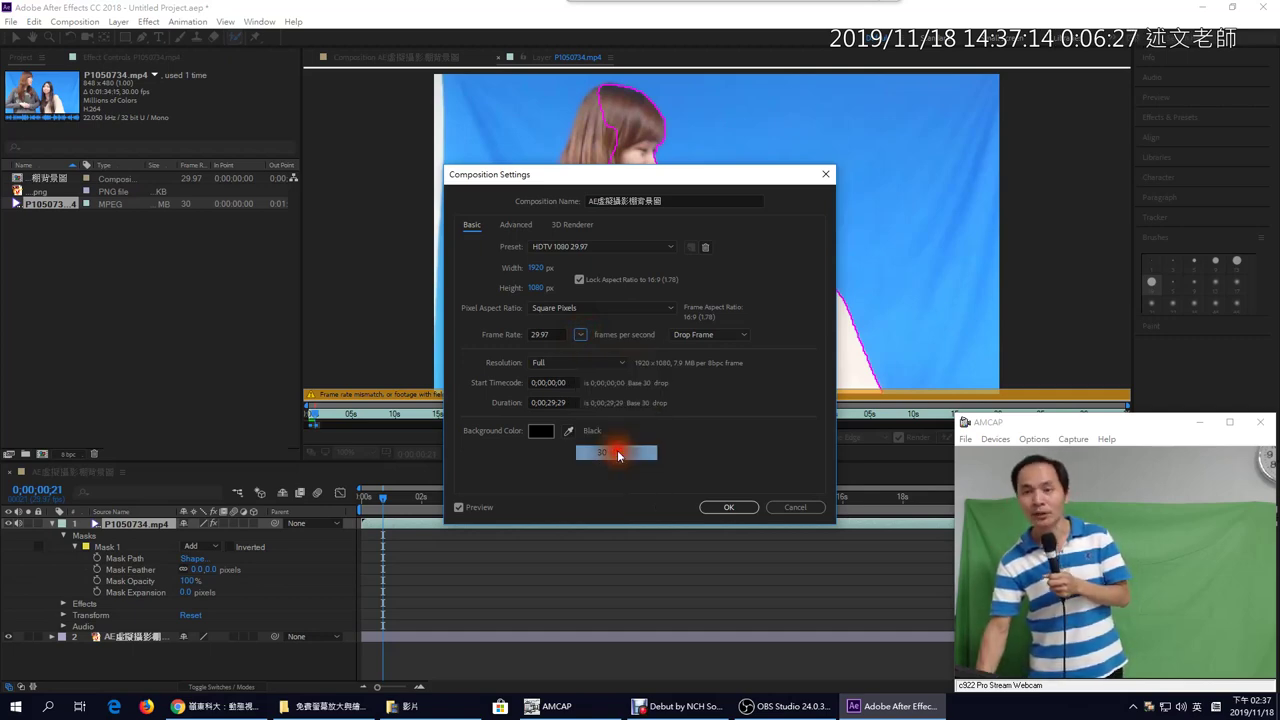
click(728, 508)
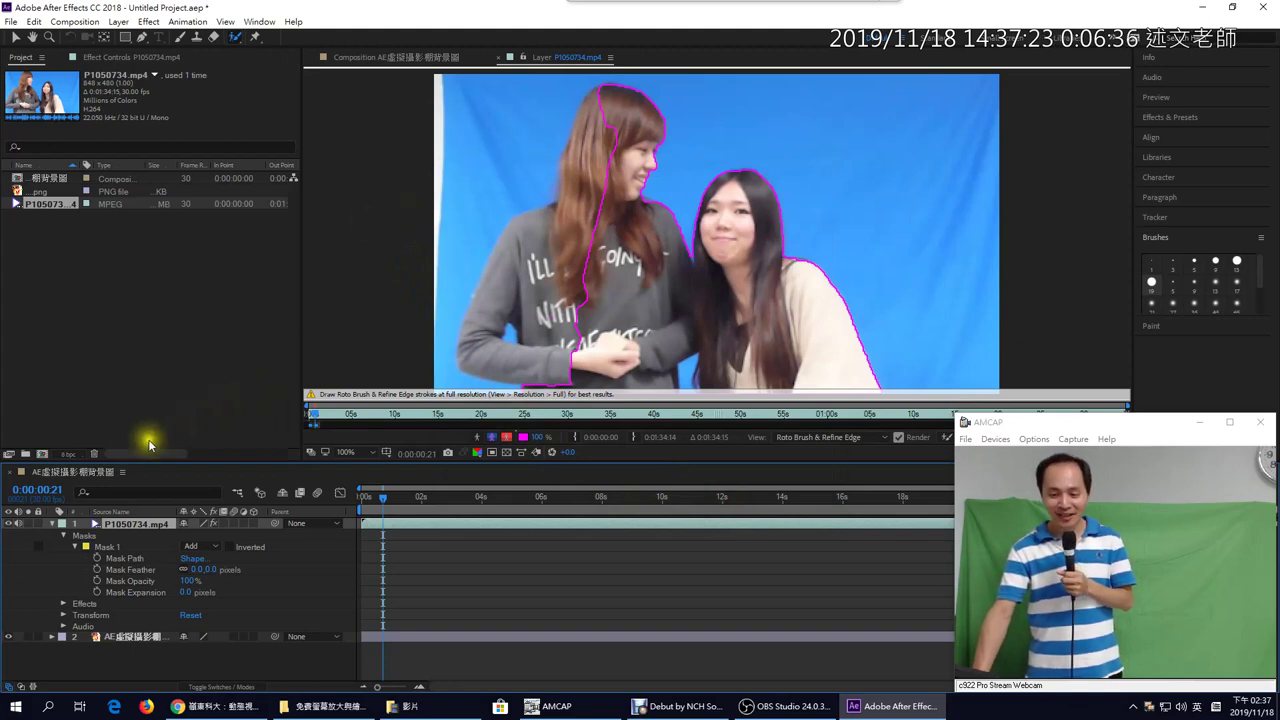
double_click(130, 524)
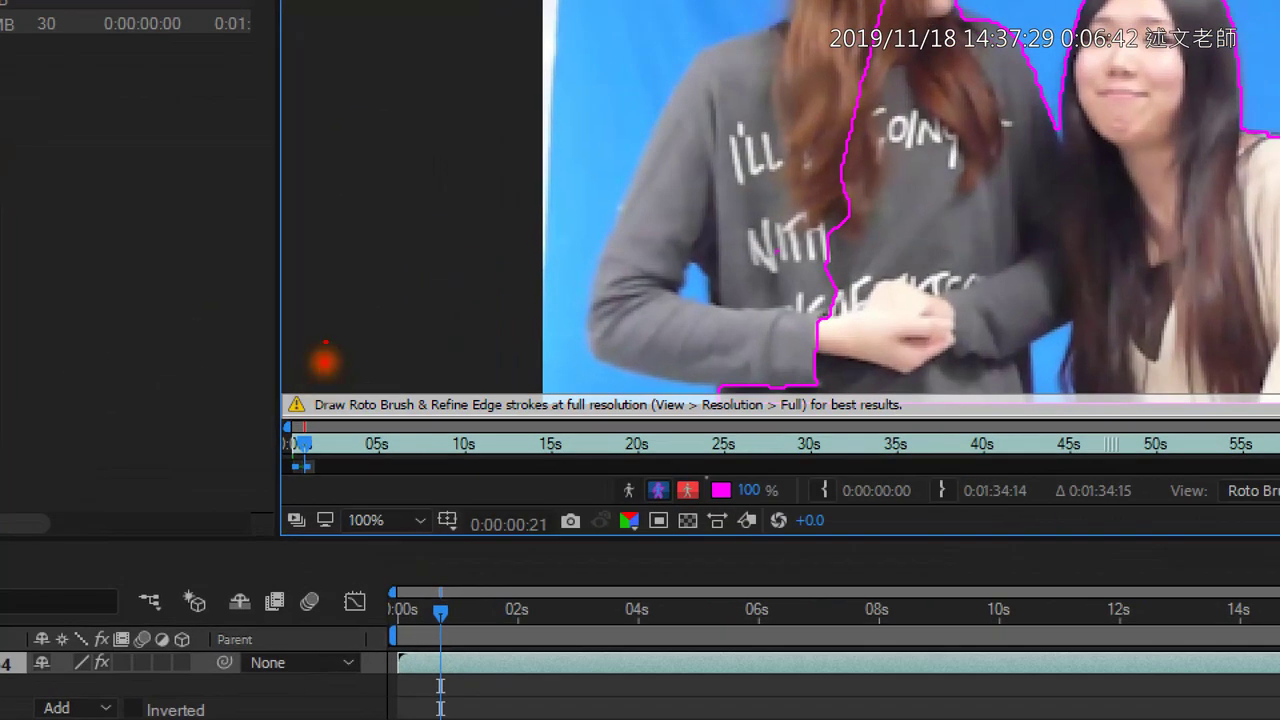
drag(326, 342, 286, 412)
drag(281, 357, 304, 408)
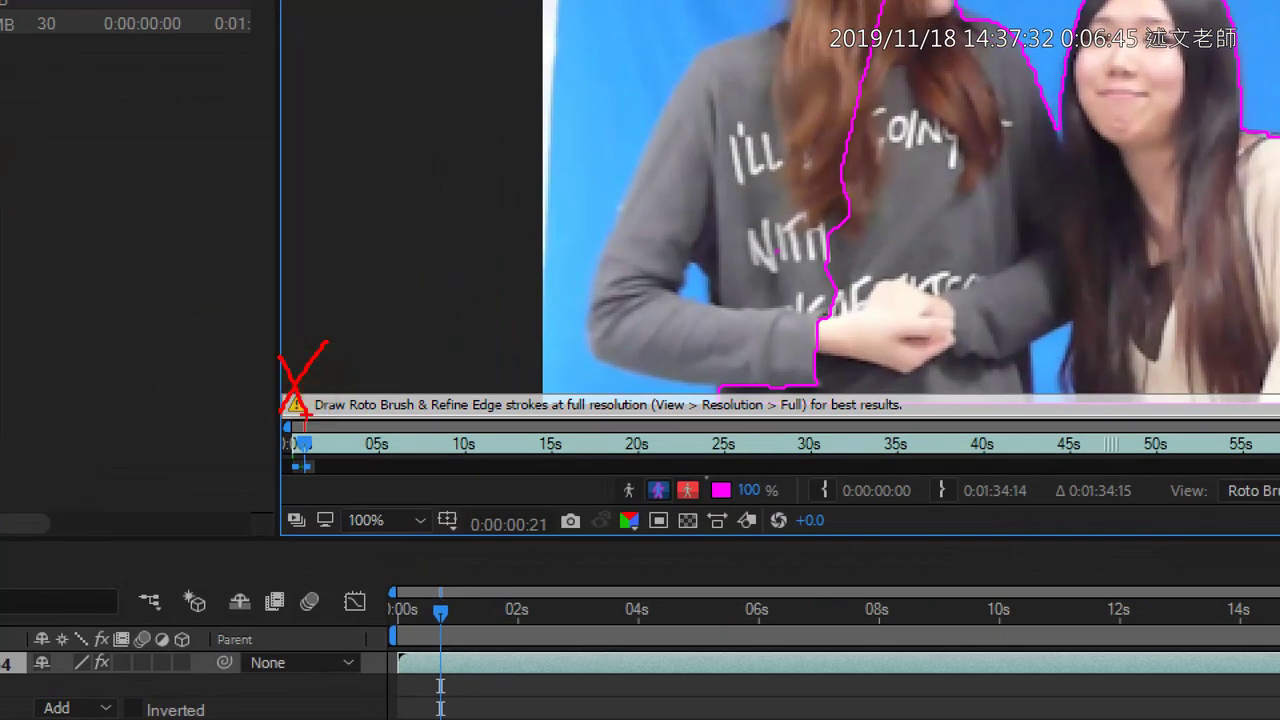
drag(920, 410, 898, 424)
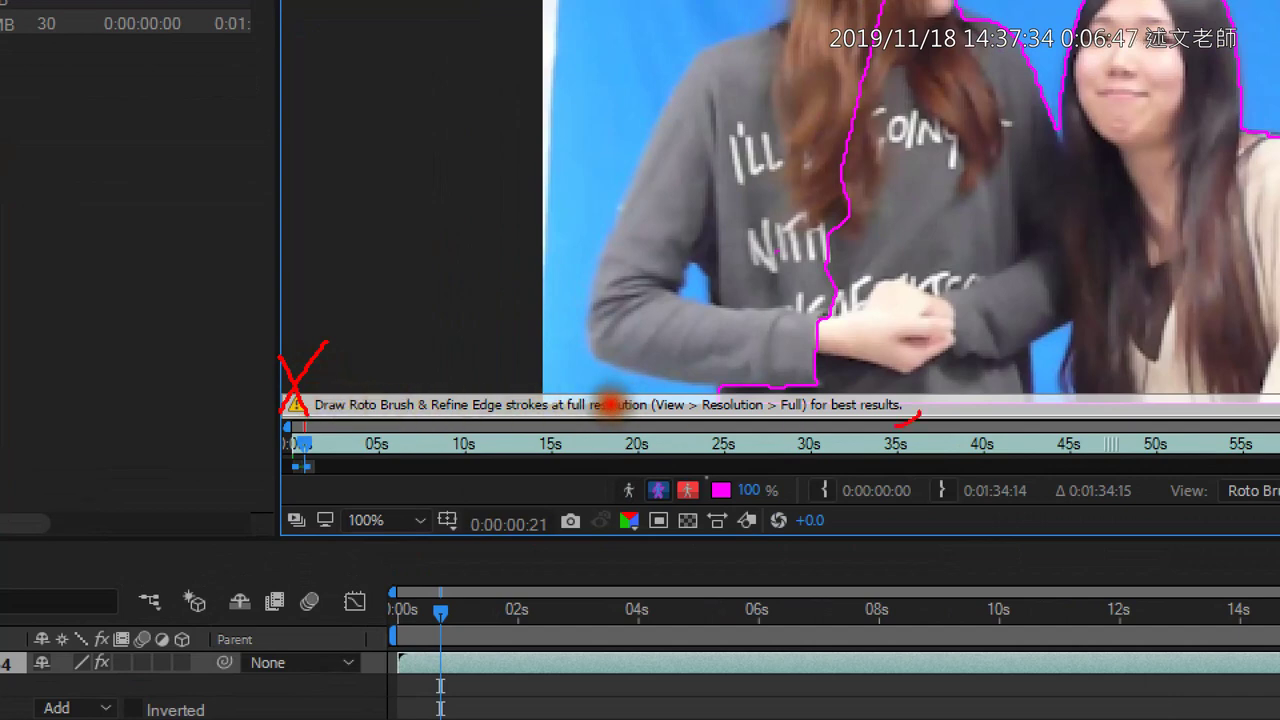
mouse_move(615, 410)
mouse_down()
mouse_move(714, 368)
mouse_move(962, 420)
mouse_move(610, 416)
mouse_up()
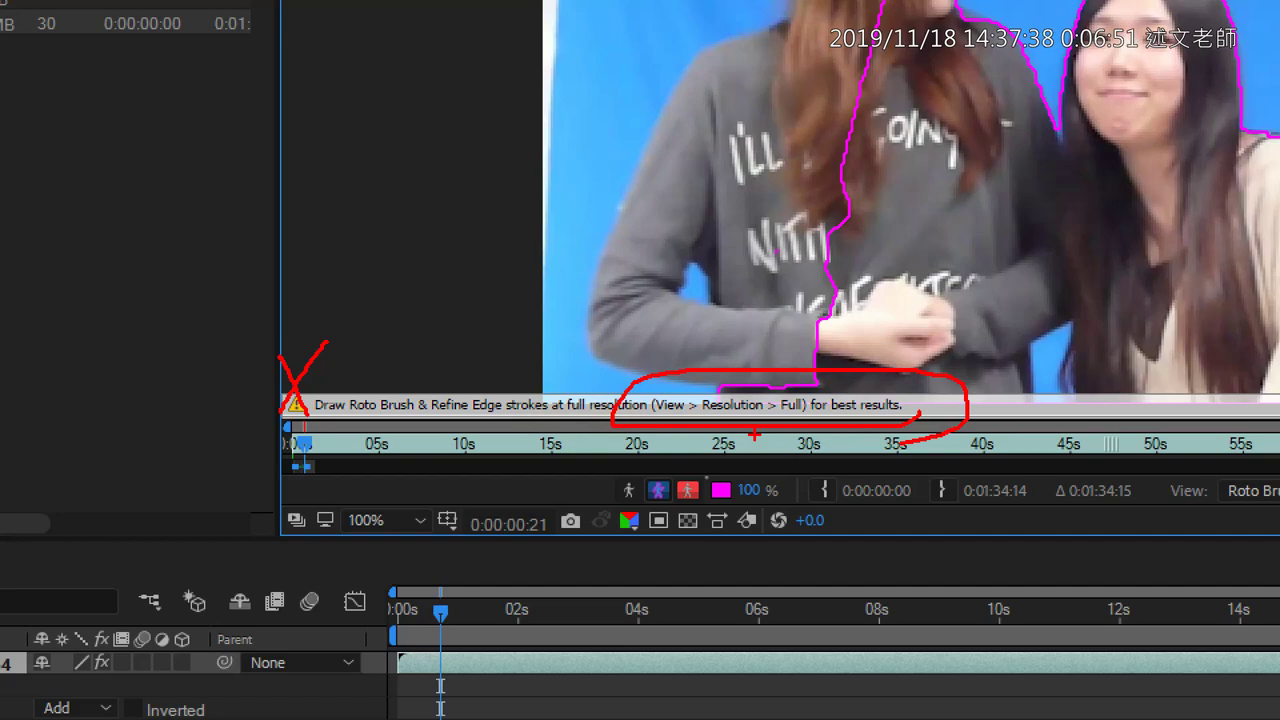
key(Escape)
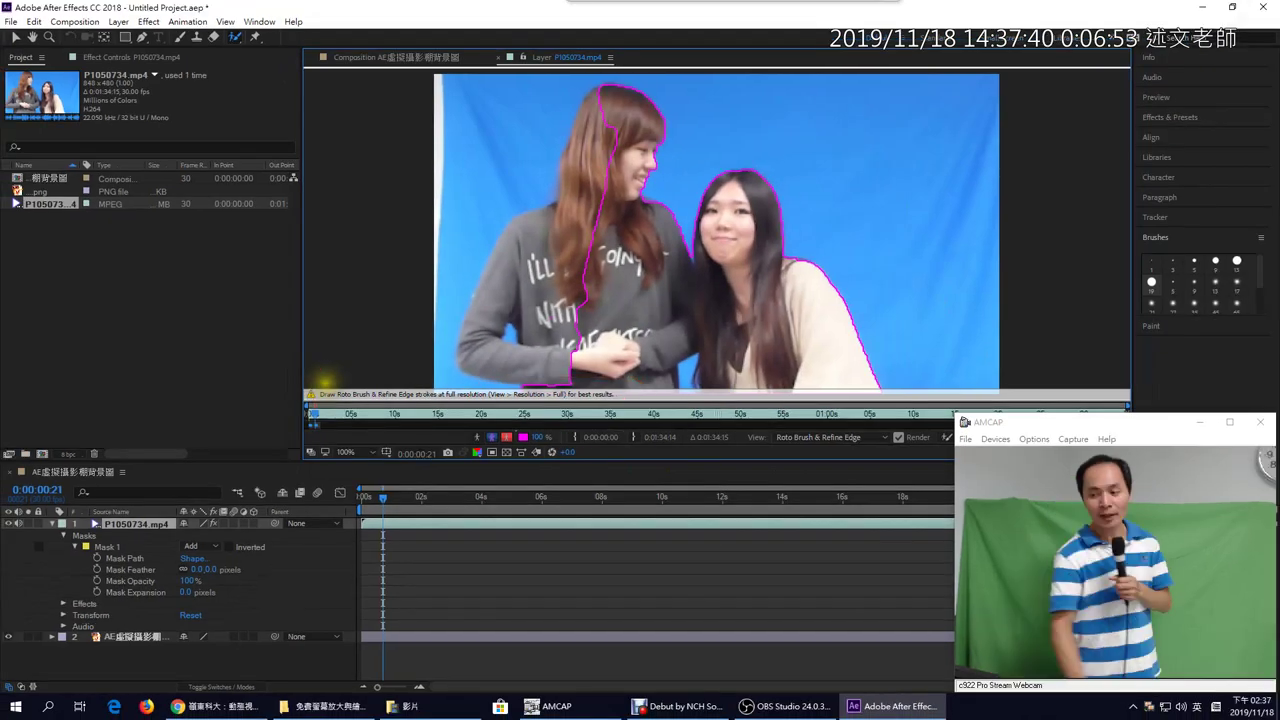
- At 0:00:00:21, add the taller woman's hair, sweater and bent arm to the Roto Brush foreground
drag(566, 206, 541, 311)
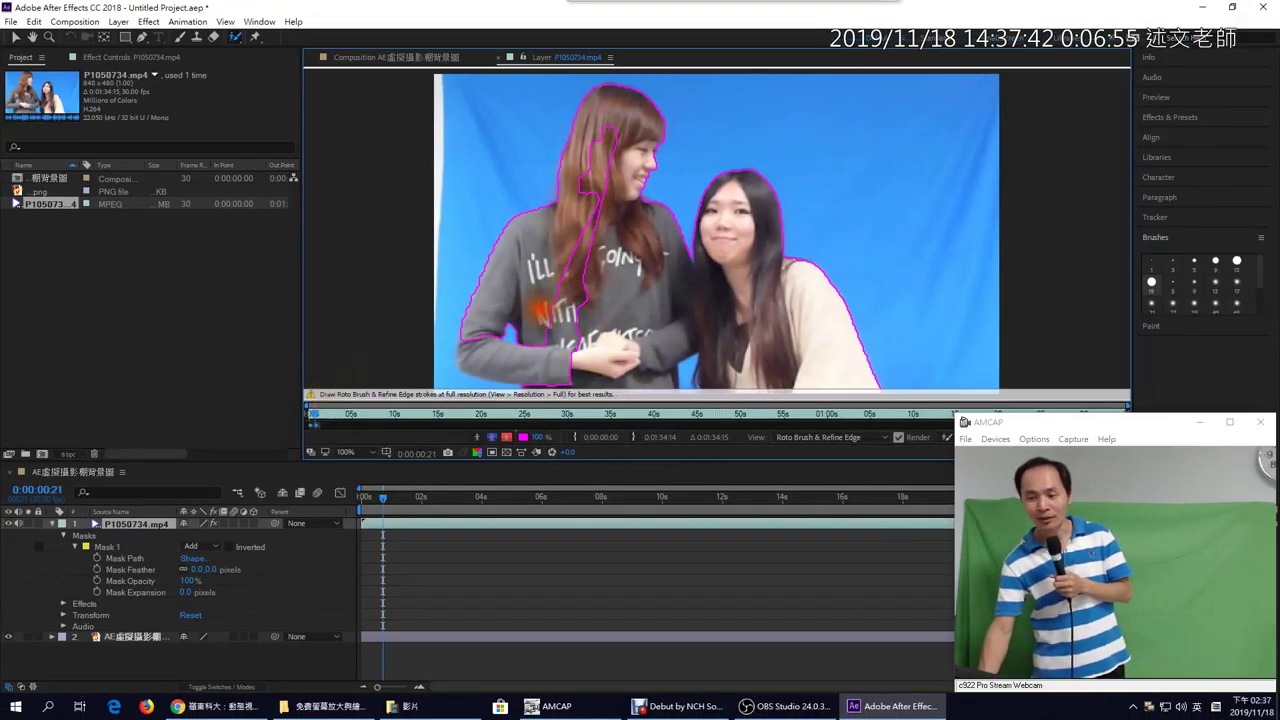
drag(597, 125, 563, 313)
drag(620, 124, 565, 350)
mouse_move(478, 322)
mouse_down()
mouse_move(478, 345)
mouse_move(572, 377)
mouse_move(555, 285)
mouse_up()
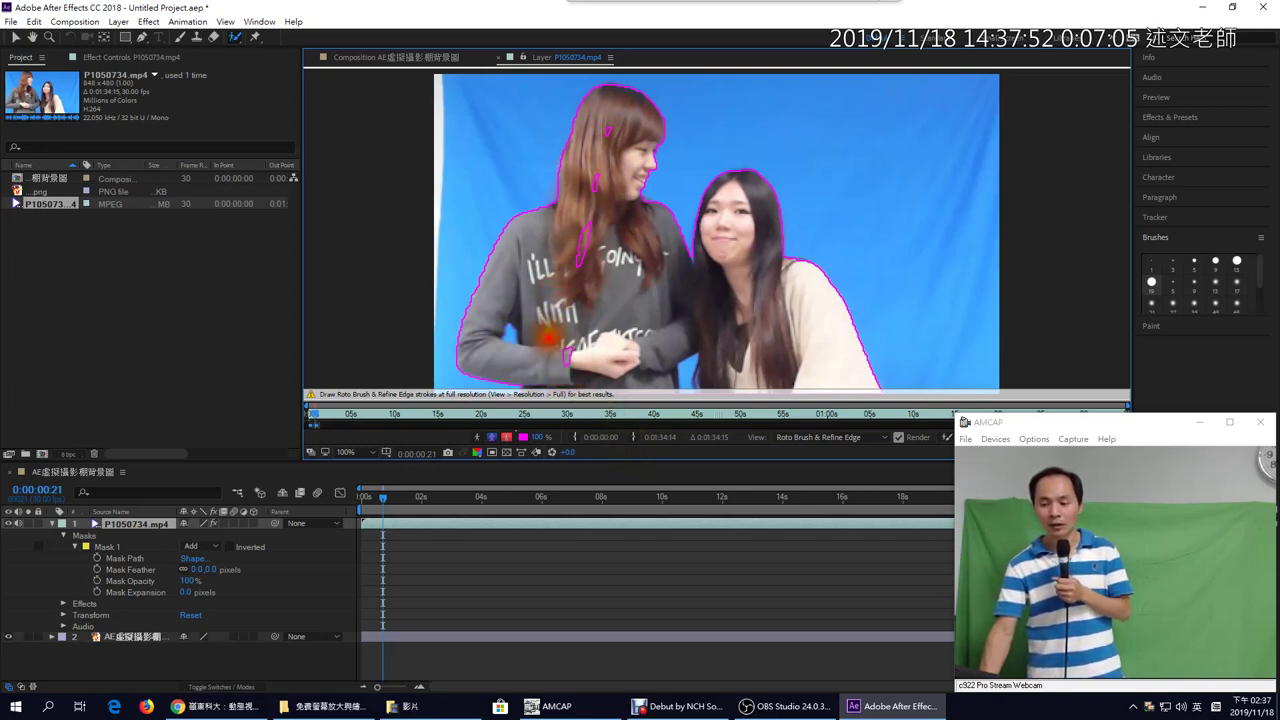
drag(543, 334, 560, 360)
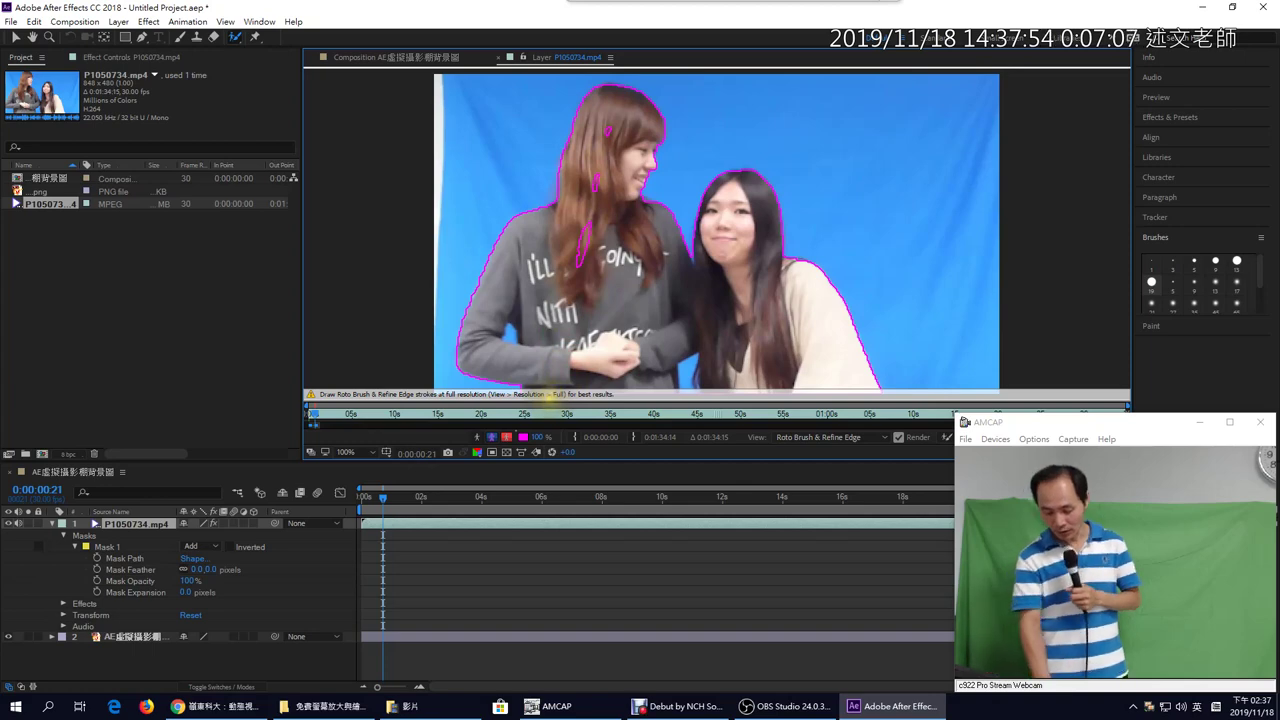
- Go back to 0:00:00:20 and paint both women, including hair, sweaters and arms, as Roto Brush foreground
key(Page_Up)
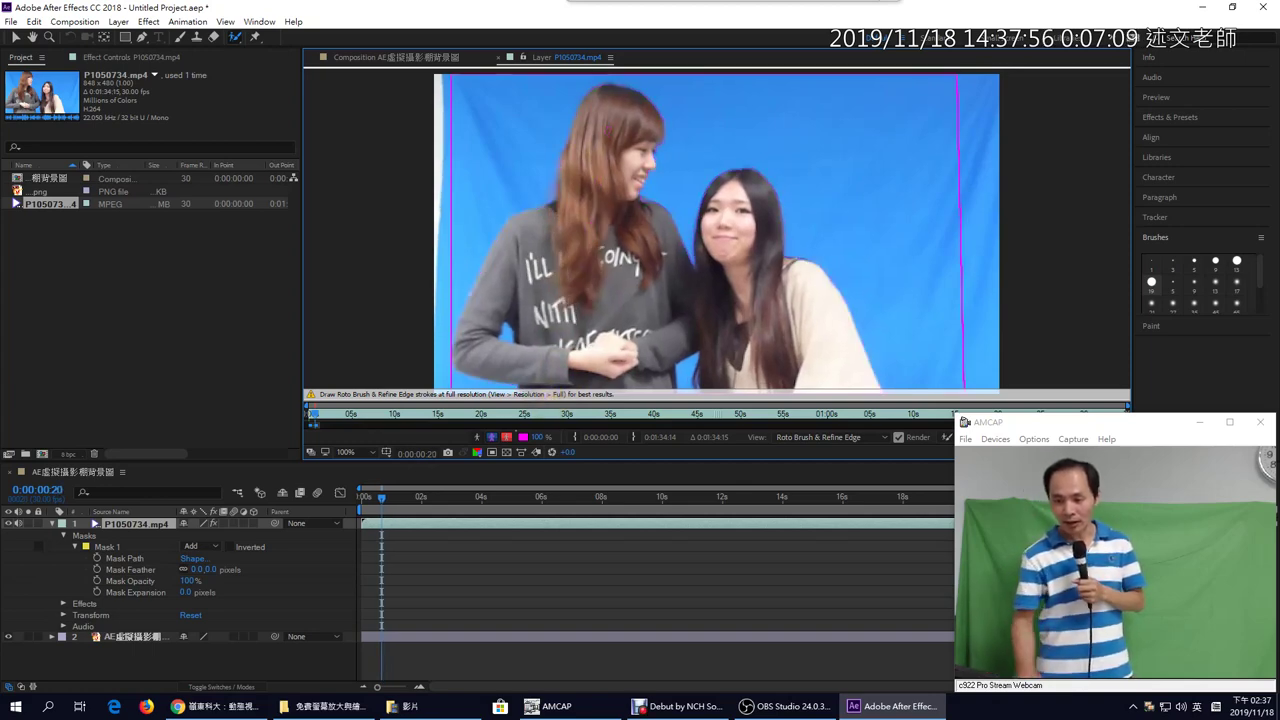
drag(610, 122, 571, 292)
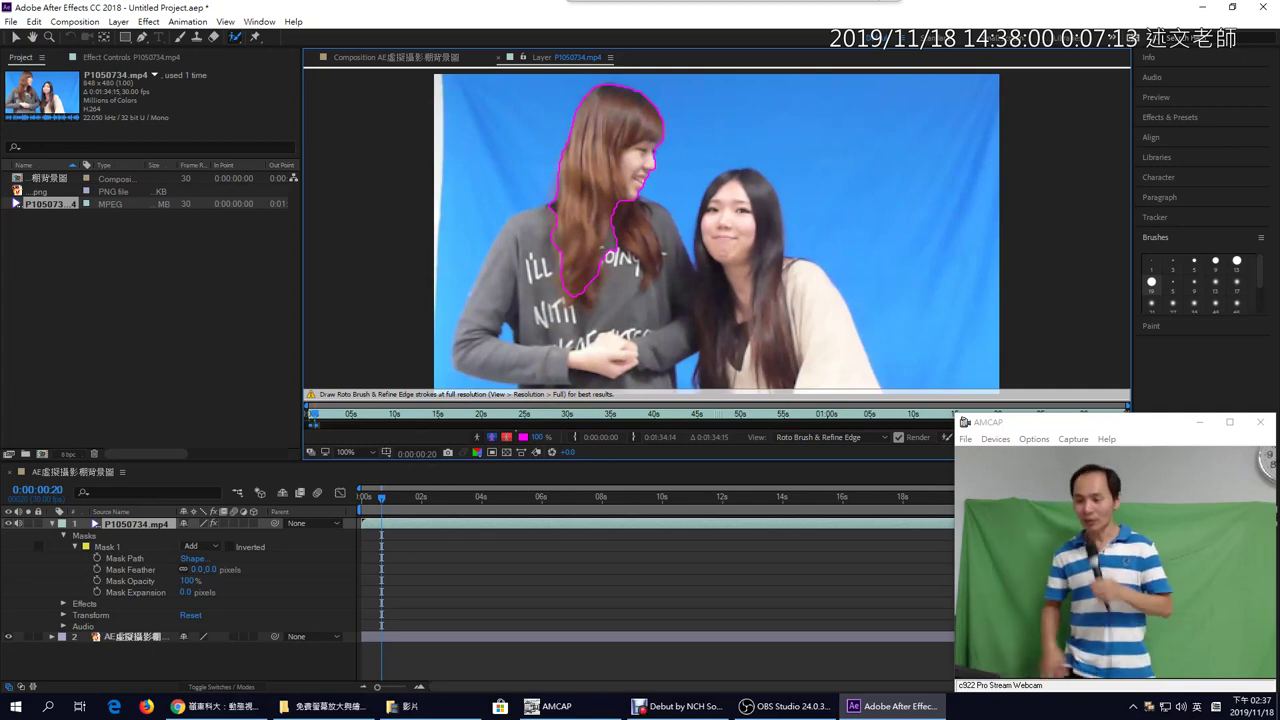
mouse_move(575, 196)
mouse_down()
mouse_move(514, 256)
mouse_move(471, 364)
mouse_up()
drag(588, 245, 610, 345)
drag(645, 215, 683, 336)
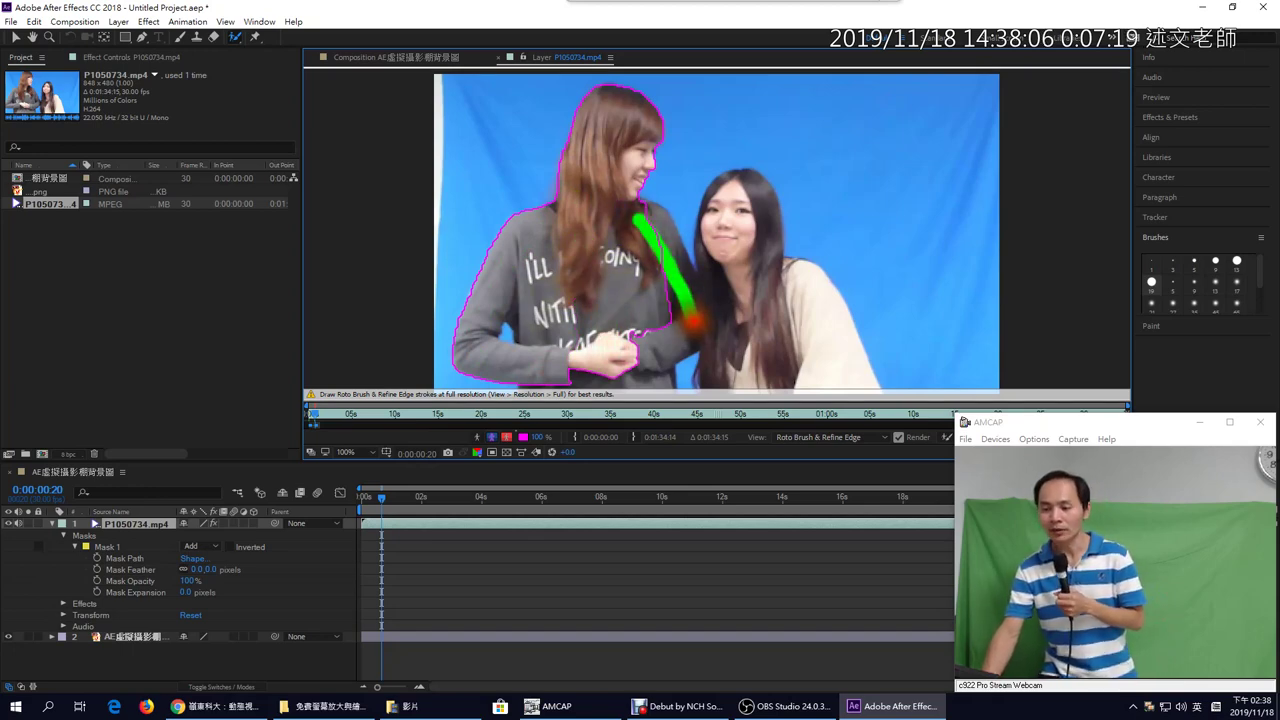
drag(742, 178, 742, 378)
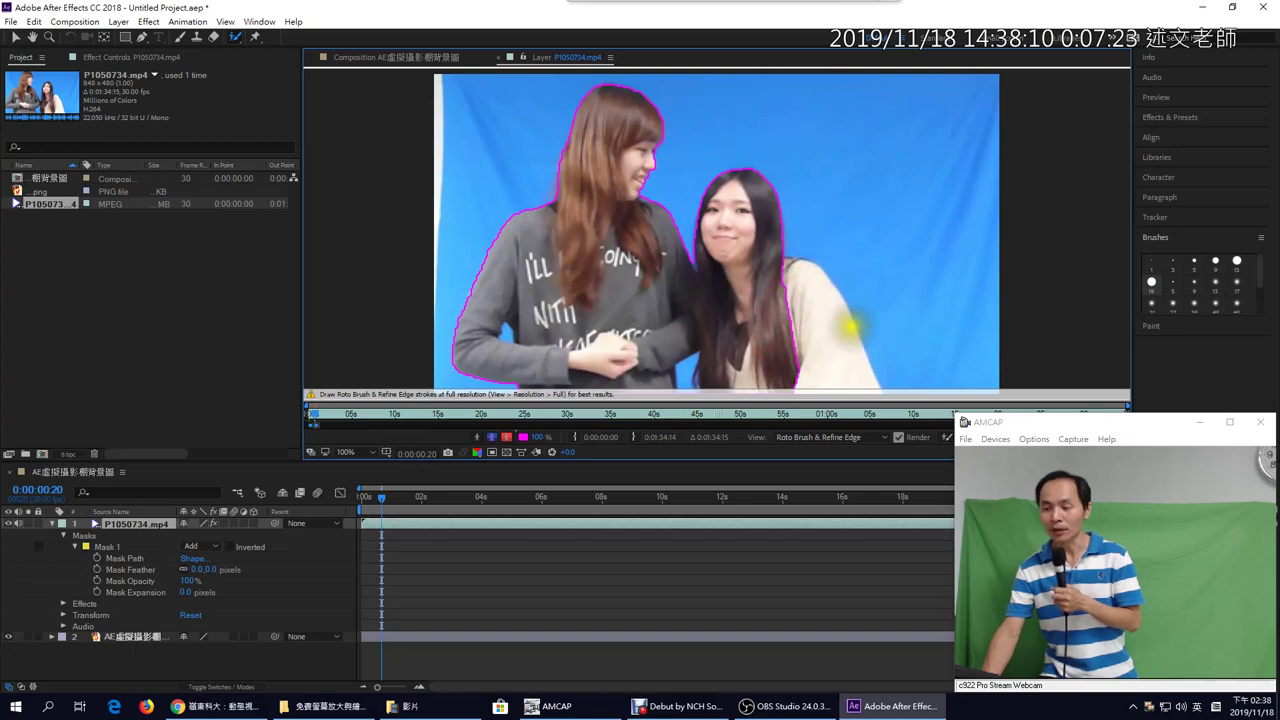
drag(790, 275, 847, 386)
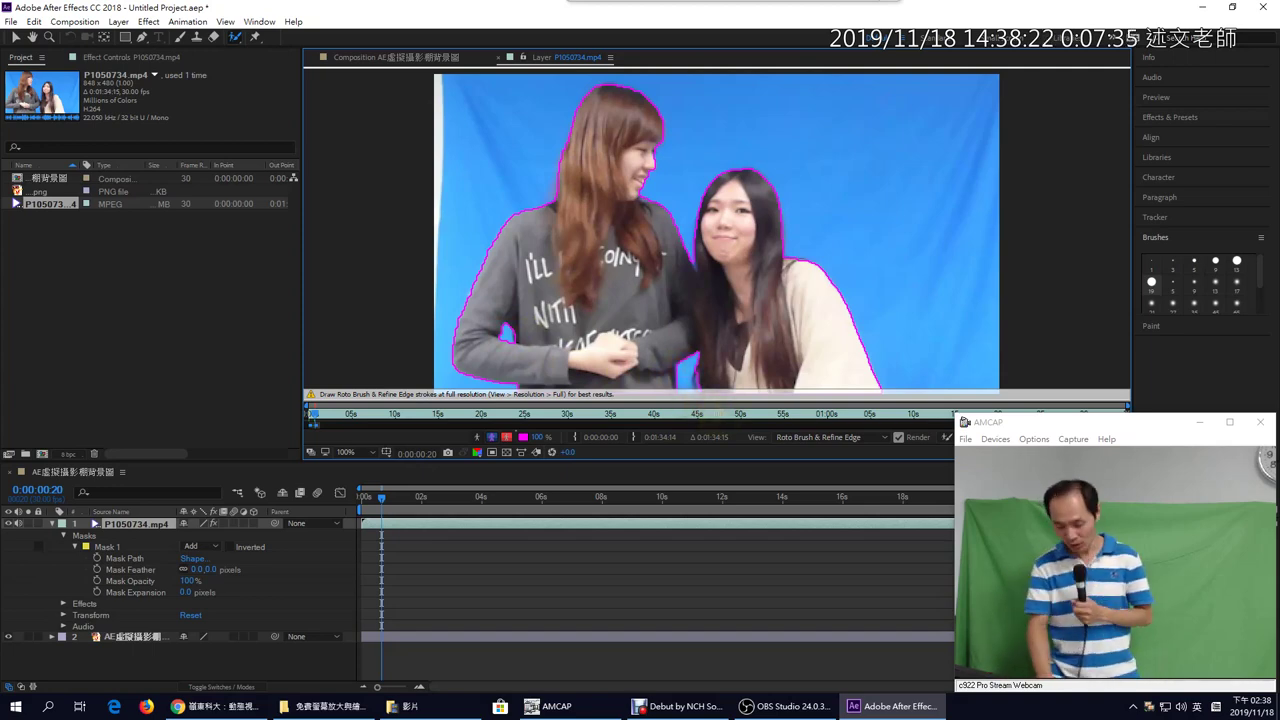
- Fill the gaps in the taller woman's hair at 0:00:00:21 and propagate the Roto Brush outline frame by frame to 0:00:00:28
key(Page_Down)
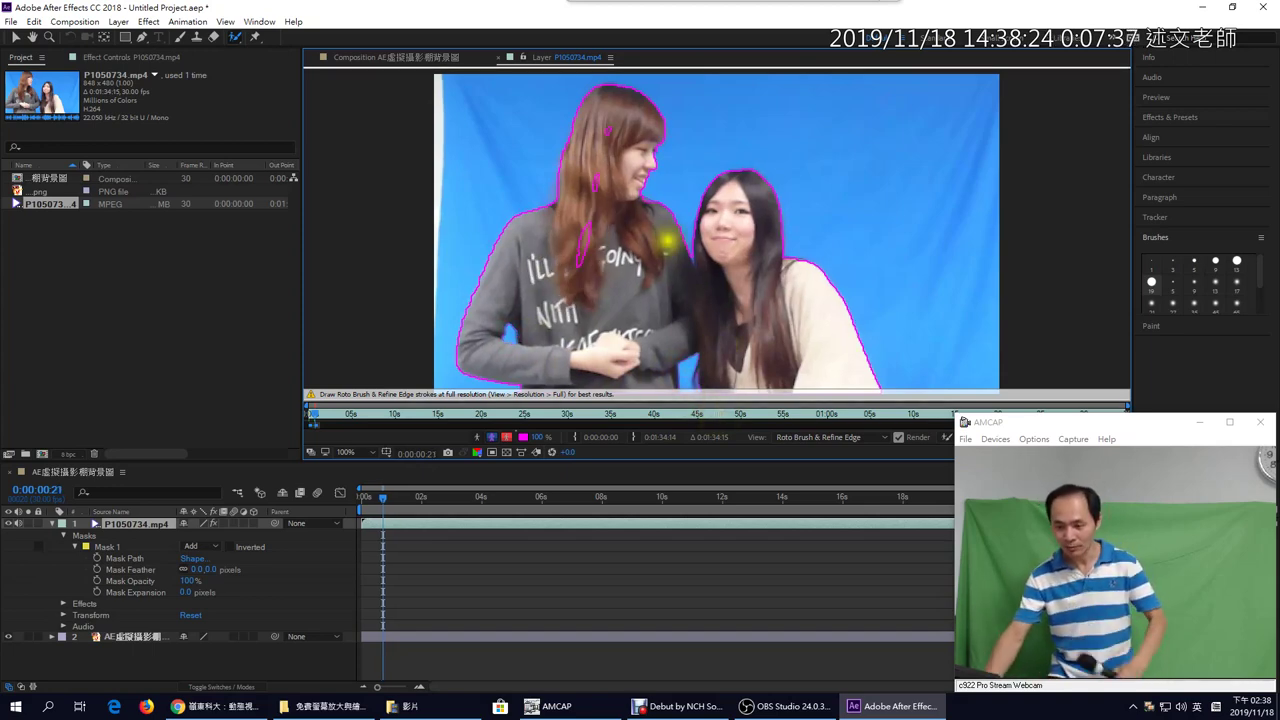
drag(612, 118, 578, 275)
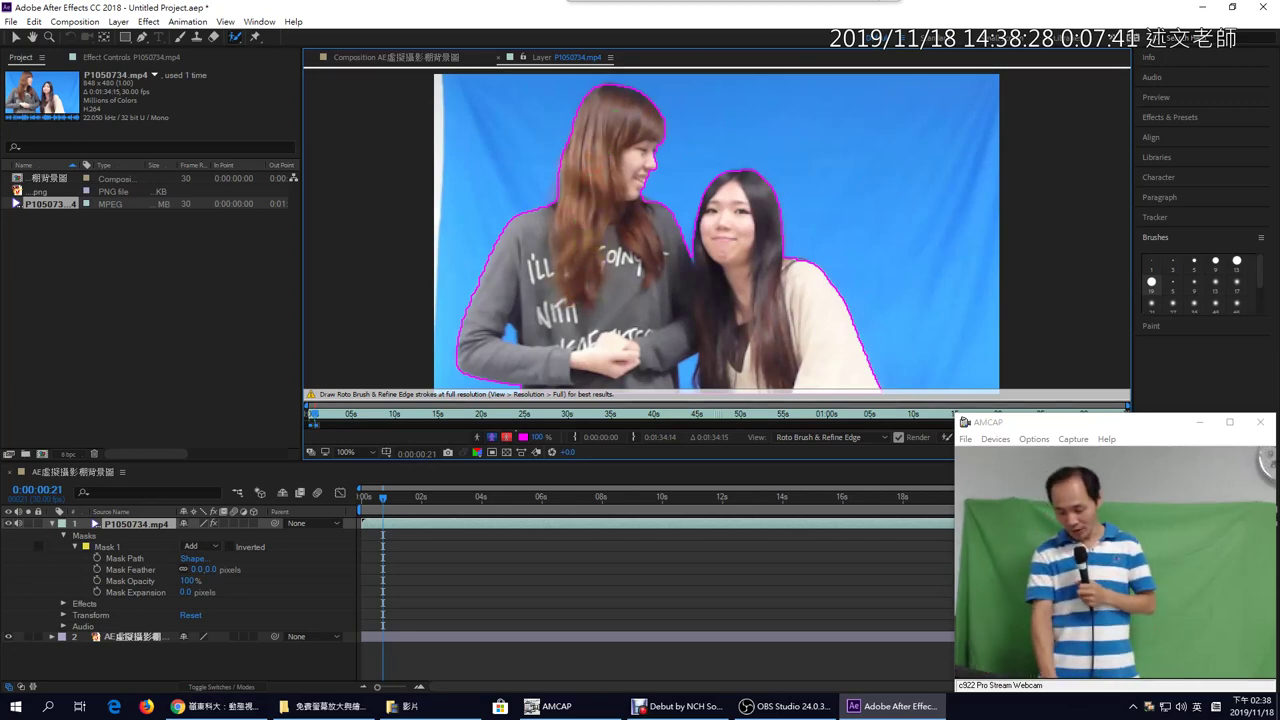
key(Page_Down)
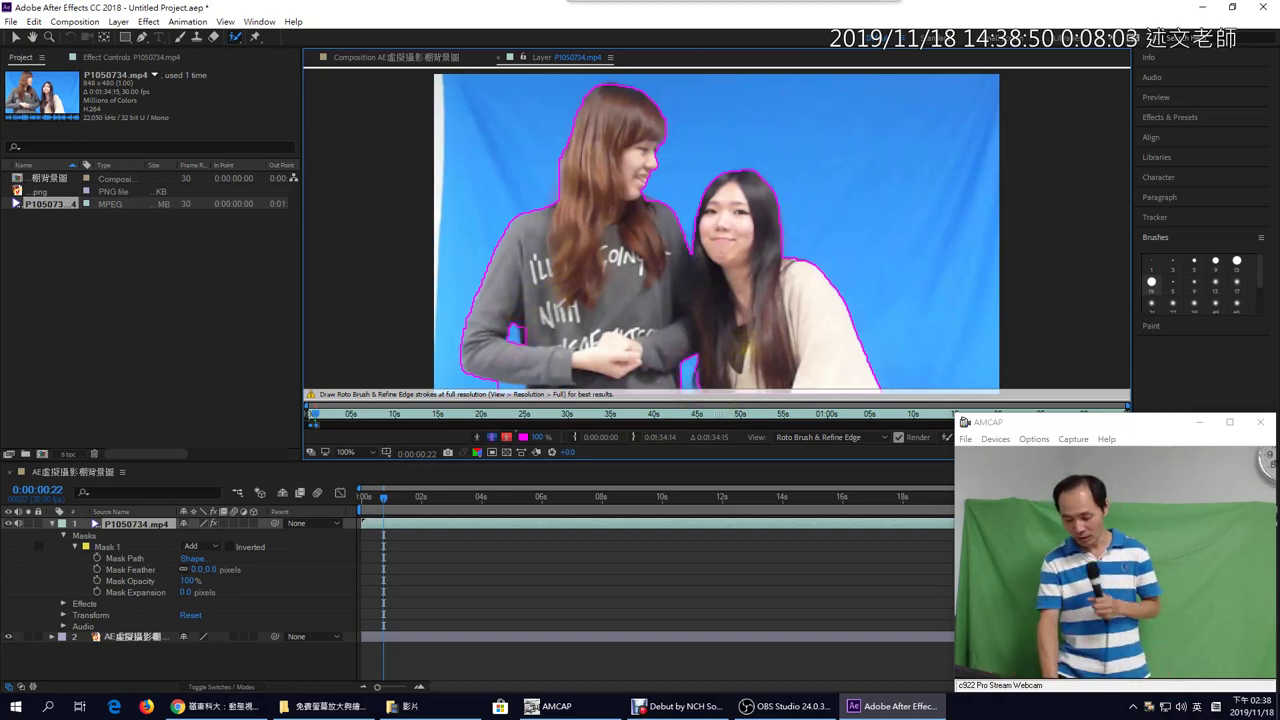
key(Page_Down)
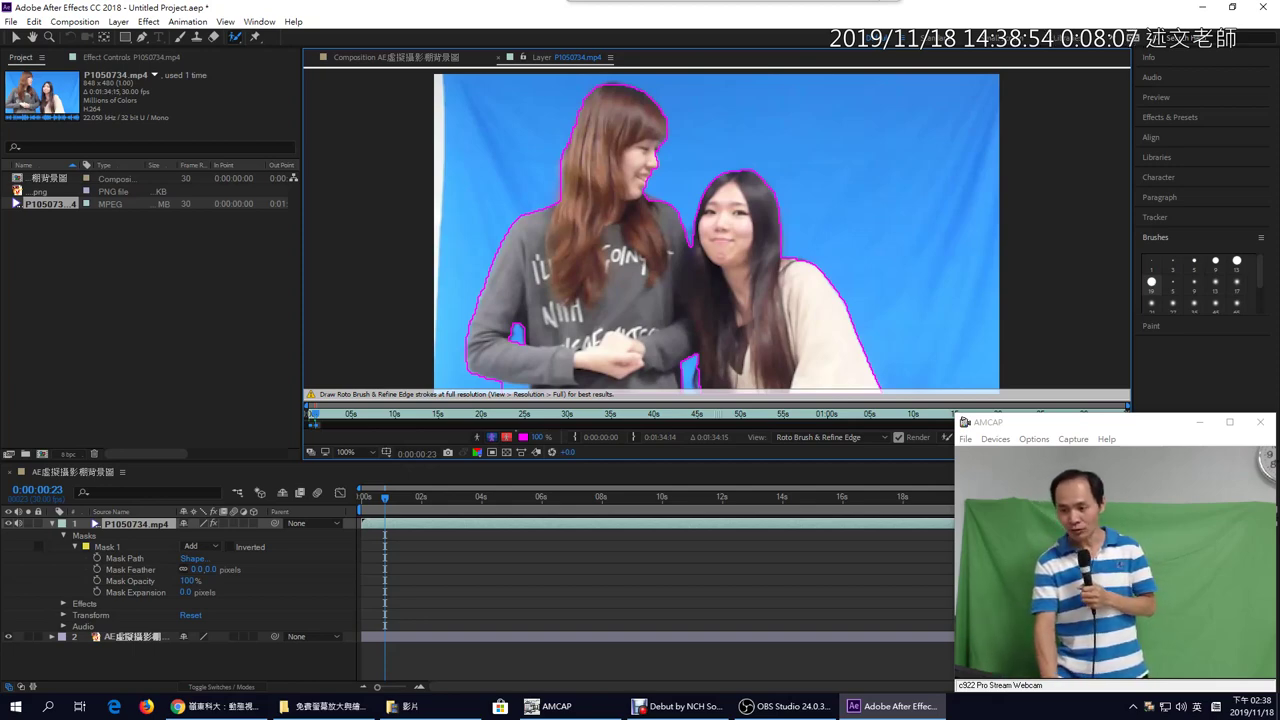
key(Page_Down)
key(Page_Down)
key(Page_Down)
key(Page_Down)
key(Page_Down)
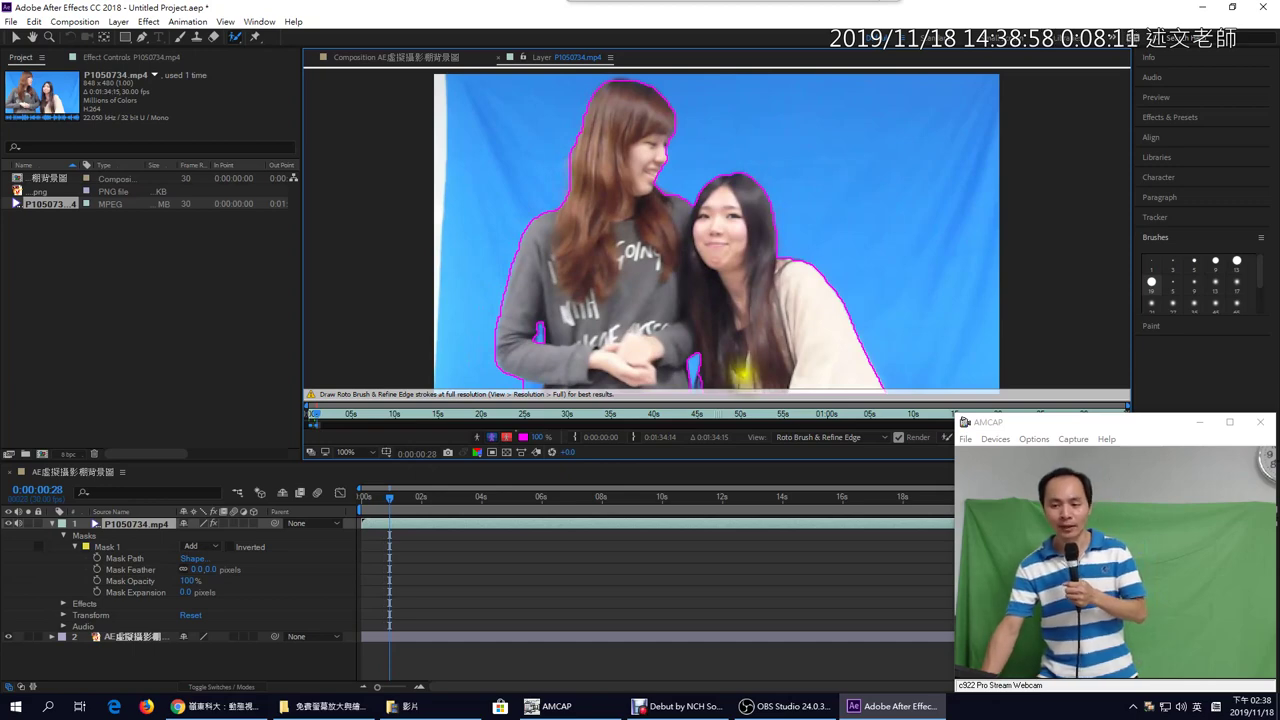
- View the cutout over the studio background in the composition and bring up the effect settings of P1050734.mp4
click(424, 58)
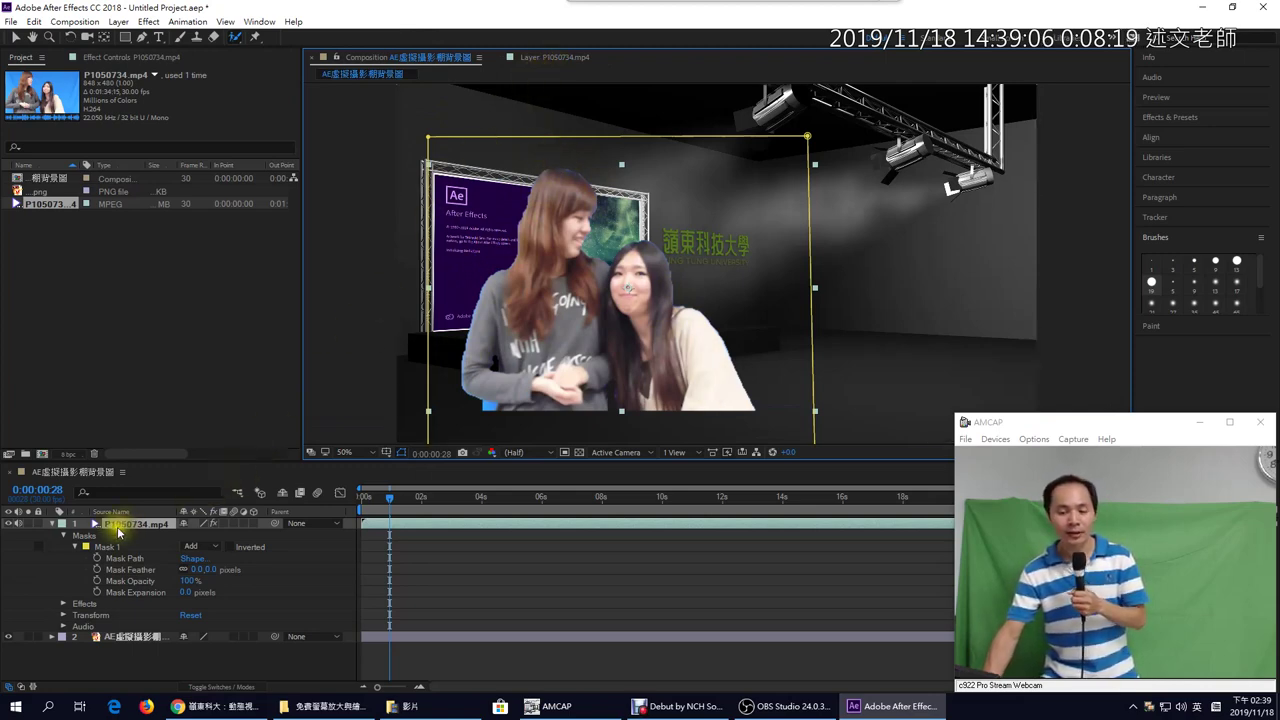
click(115, 58)
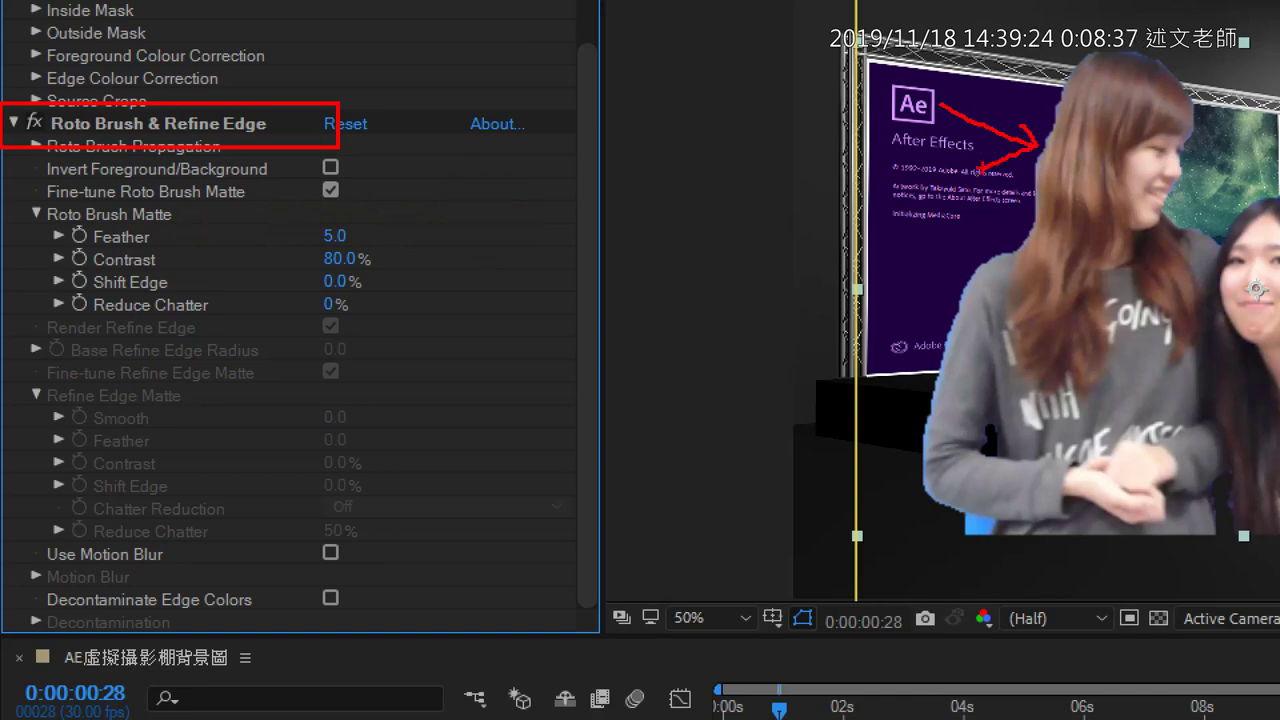
drag(67, 248, 380, 248)
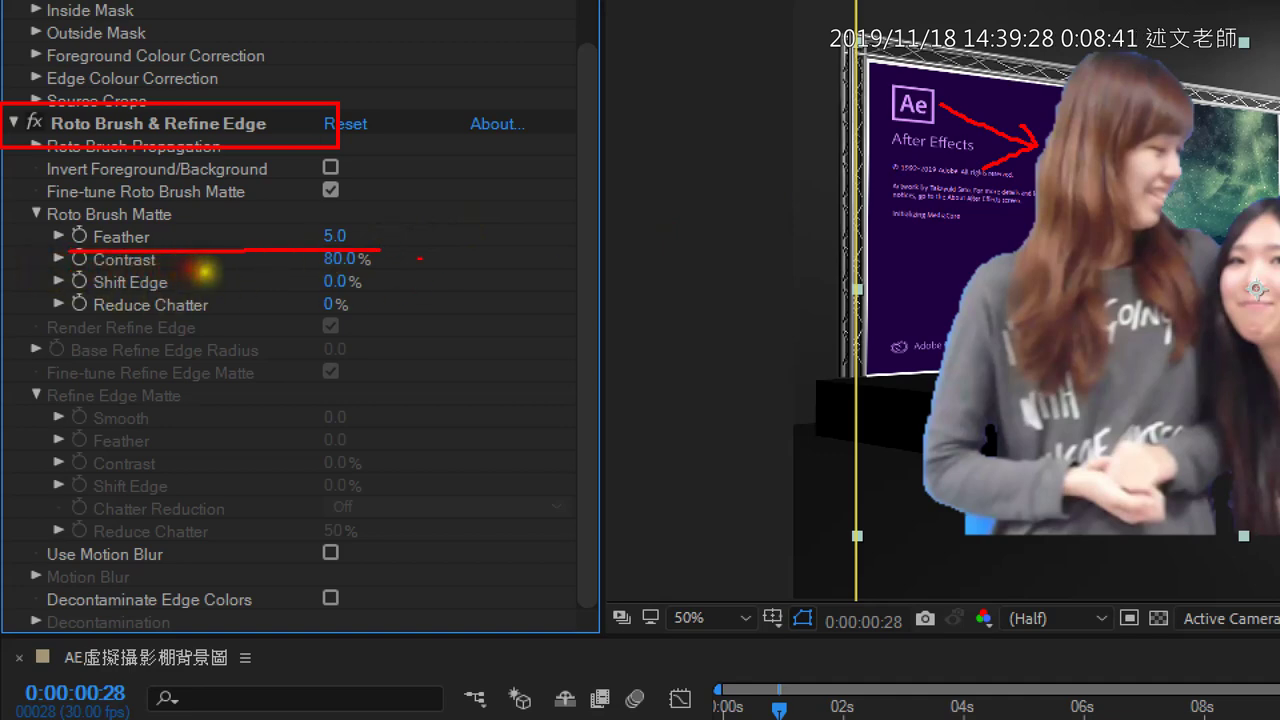
drag(484, 210, 478, 282)
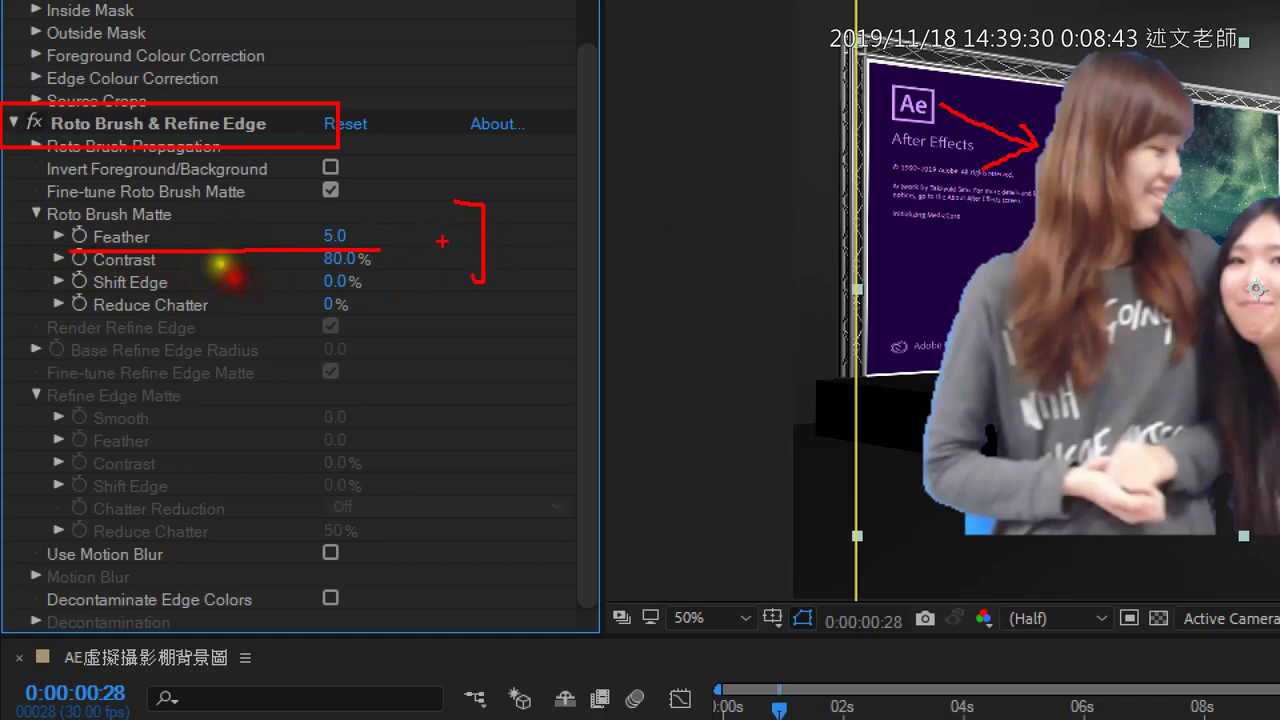
drag(442, 233, 557, 270)
drag(503, 232, 522, 228)
drag(505, 268, 537, 252)
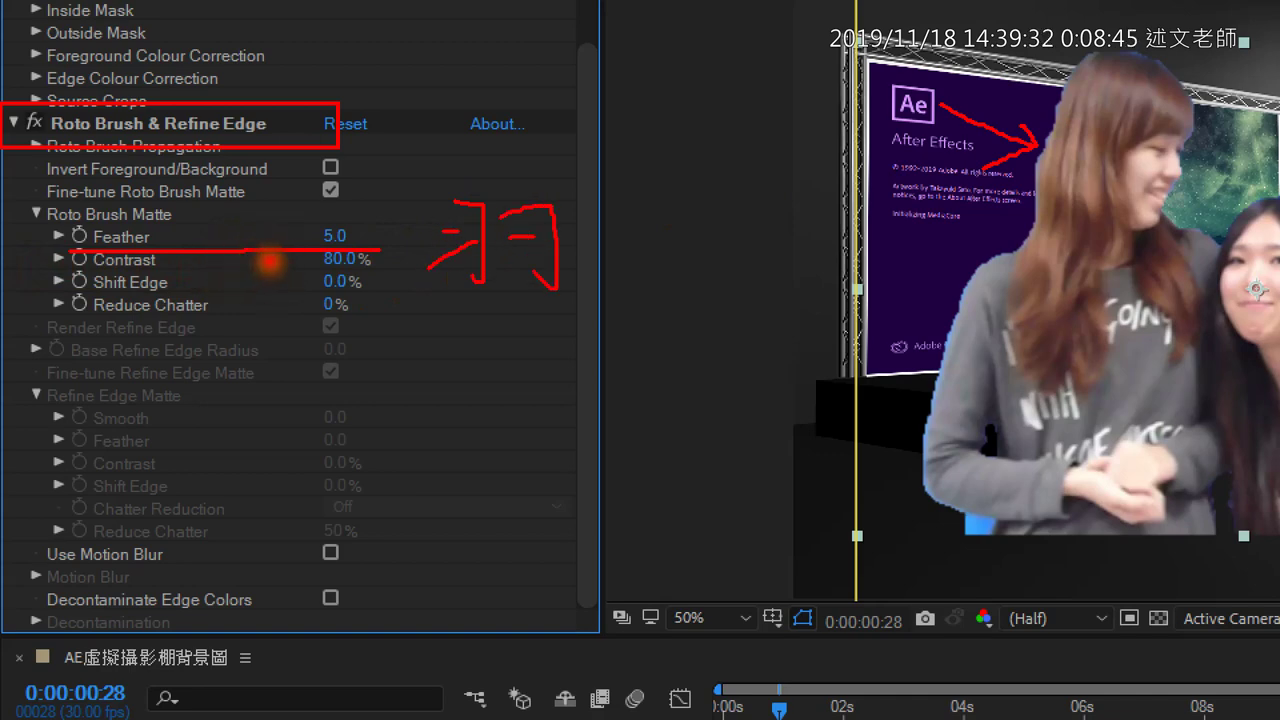
mouse_move(640, 212)
mouse_down()
mouse_move(604, 262)
mouse_move(630, 295)
mouse_up()
mouse_move(714, 217)
mouse_down()
mouse_move(668, 262)
mouse_move(784, 302)
mouse_up()
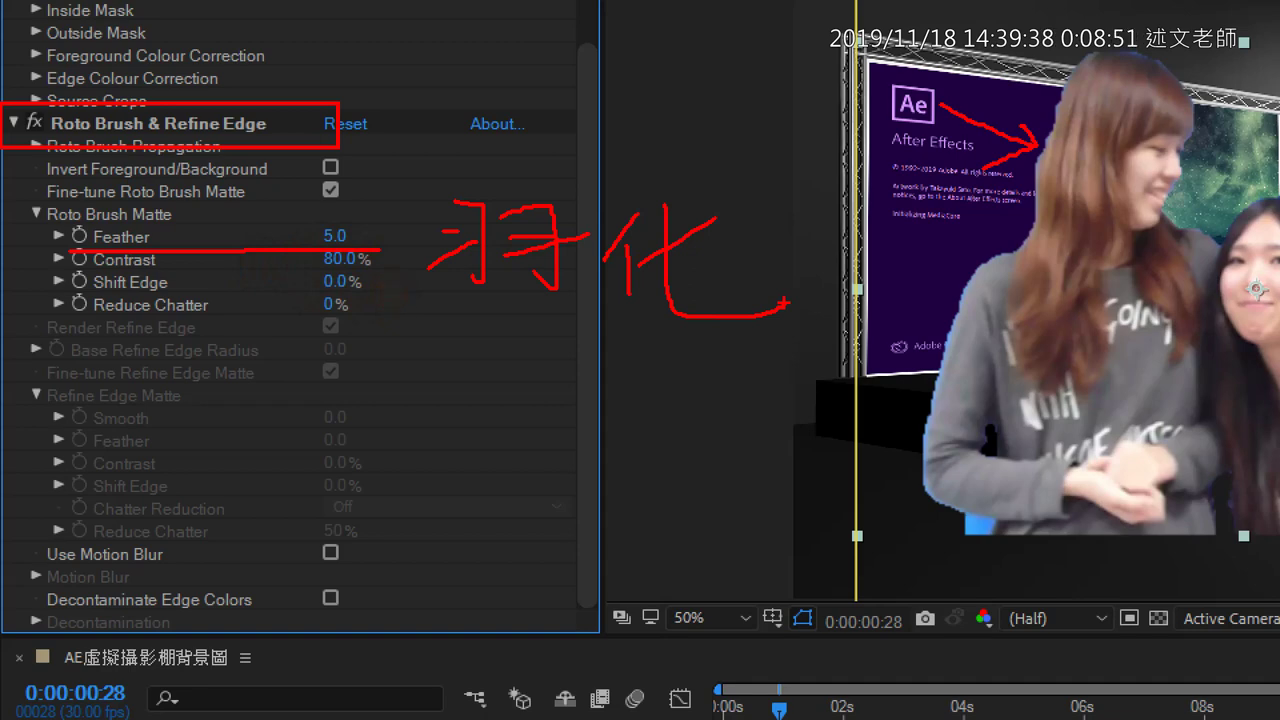
key(Escape)
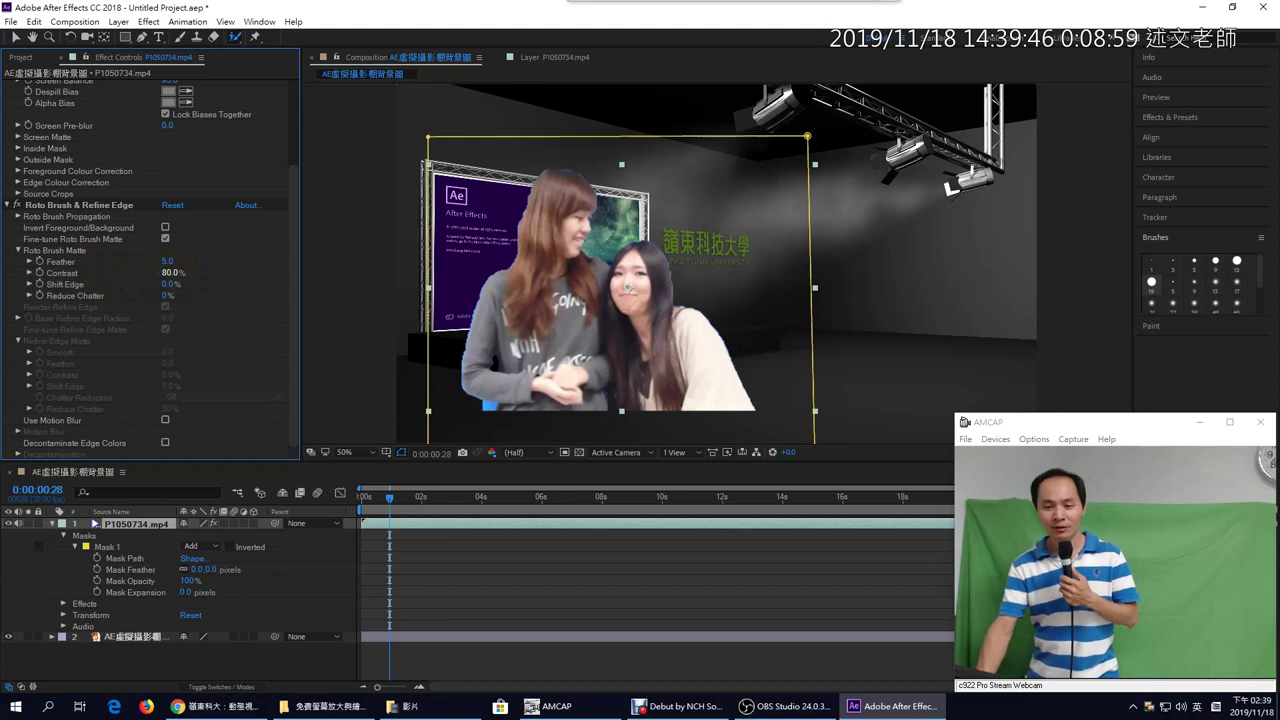
- Set the Roto Brush Matte Feather to 11.5
drag(166, 259, 207, 253)
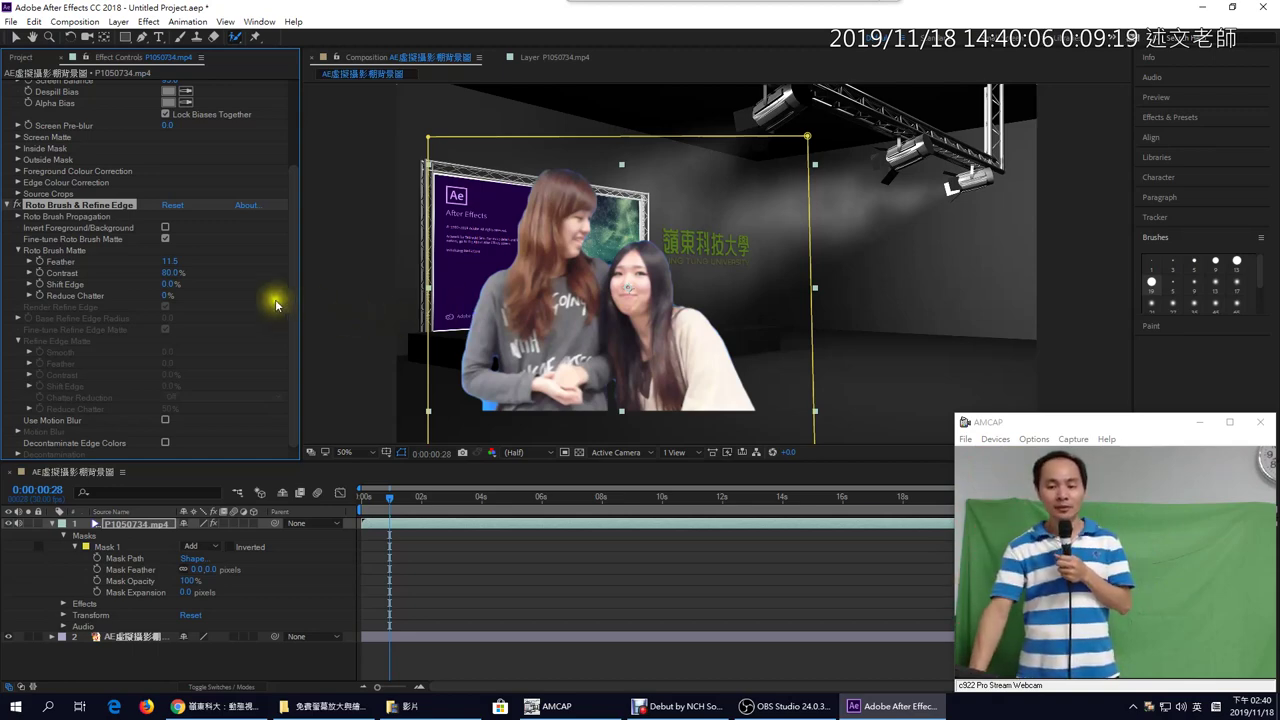
click(170, 261)
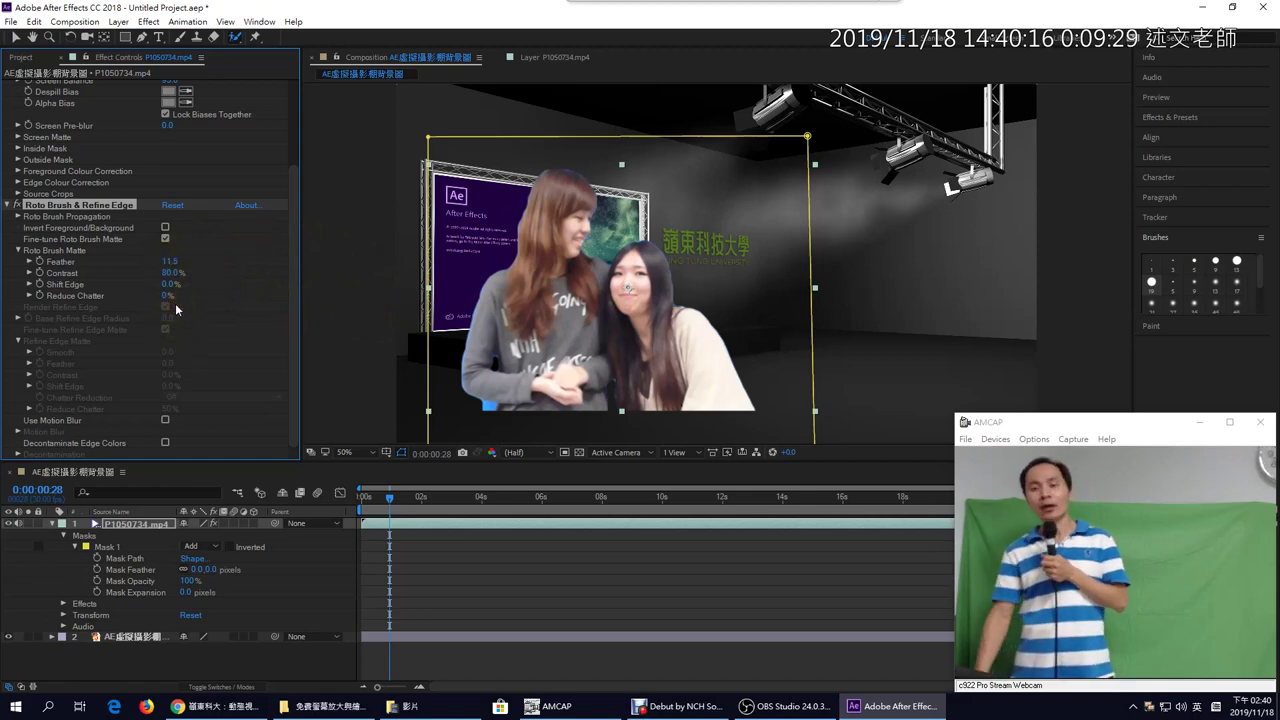
- Launch Adobe Photoshop CC 2018 from the installed Adobe CC 2018 Master Collection programs
click(15, 706)
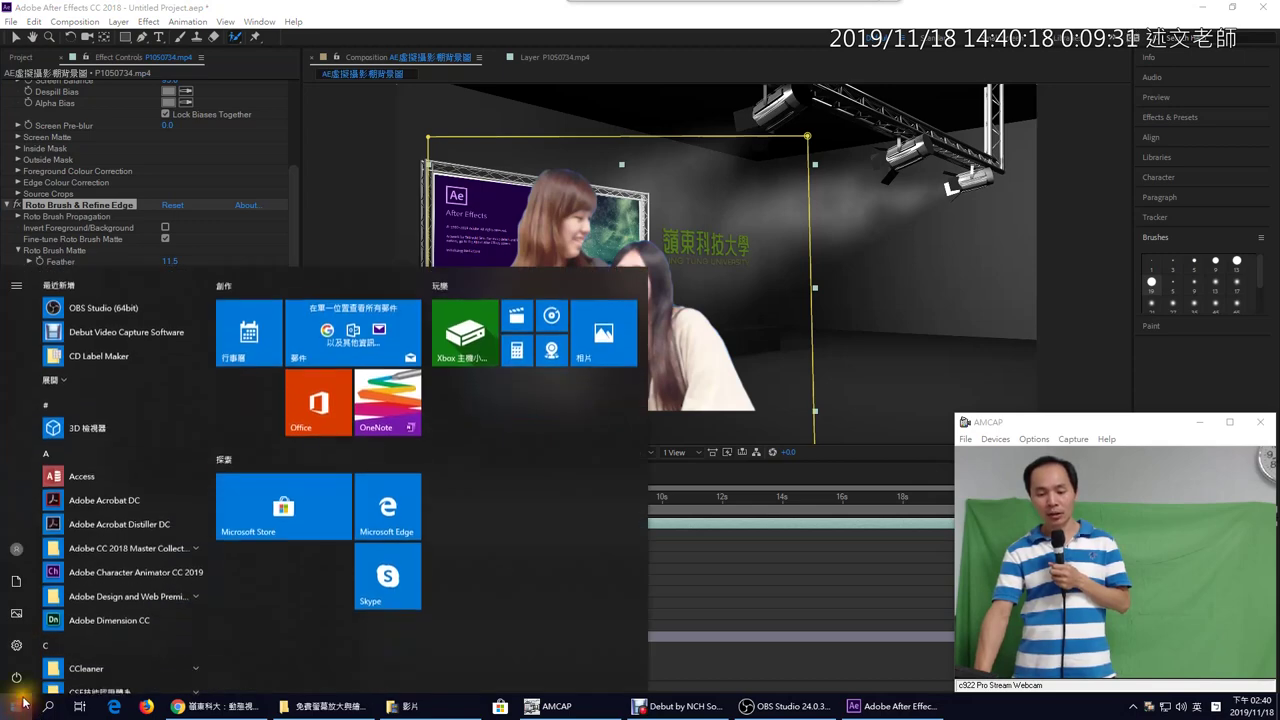
scroll(110, 450, down, 5)
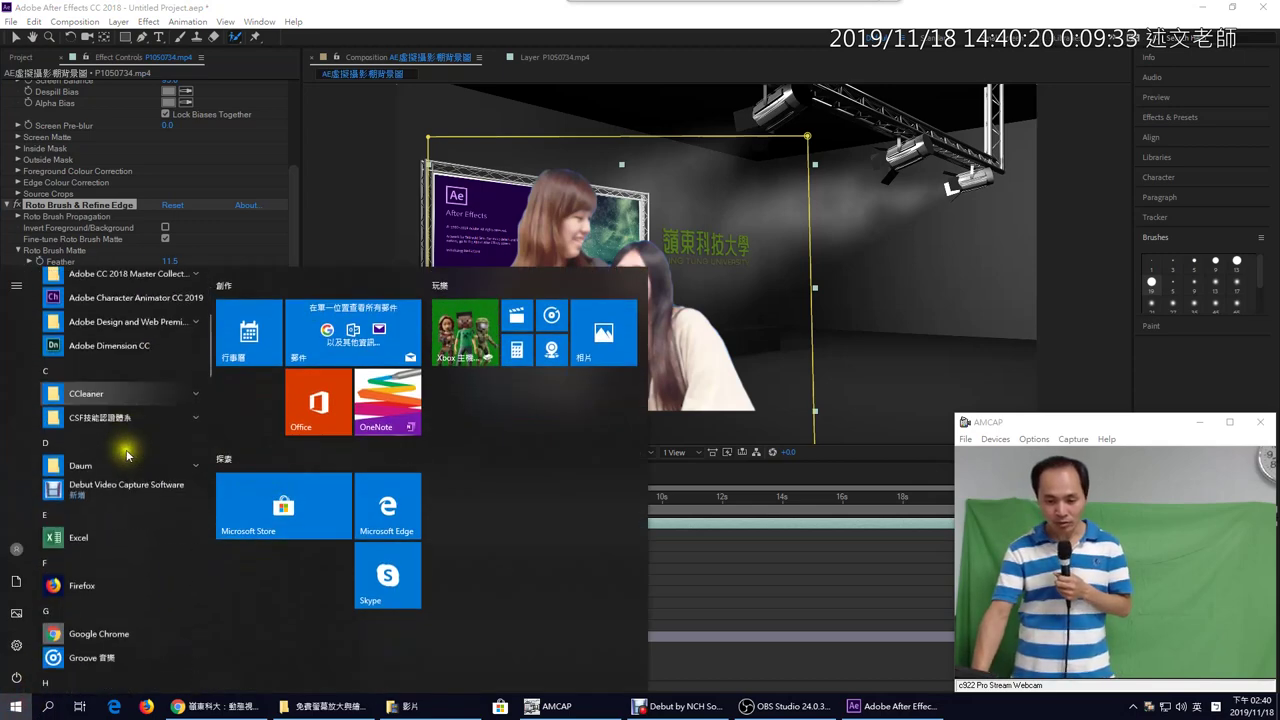
scroll(127, 455, up, 5)
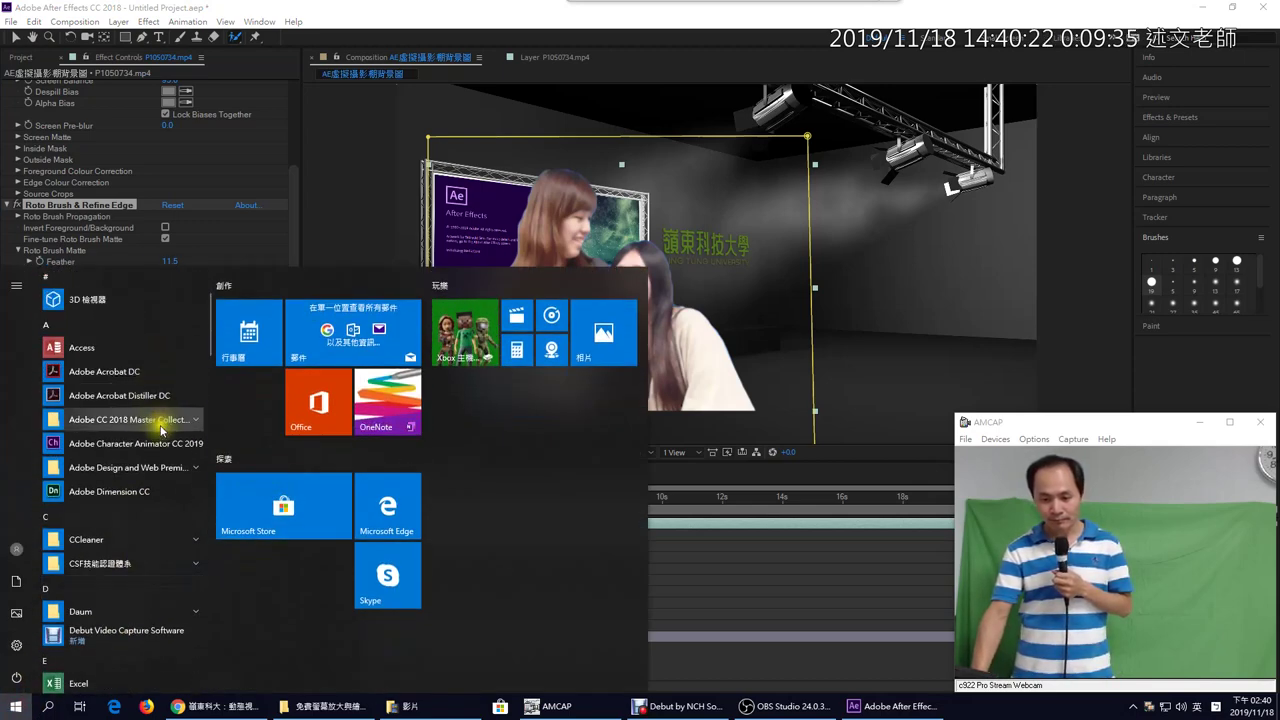
click(160, 422)
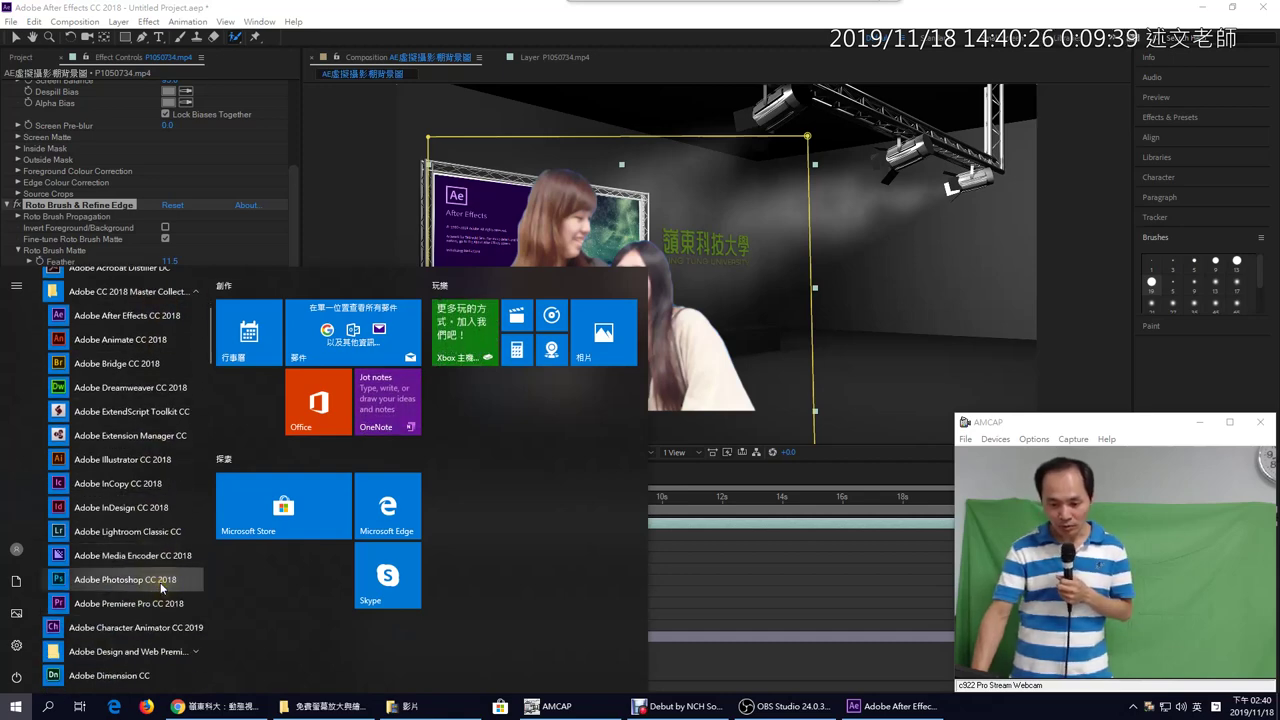
click(161, 582)
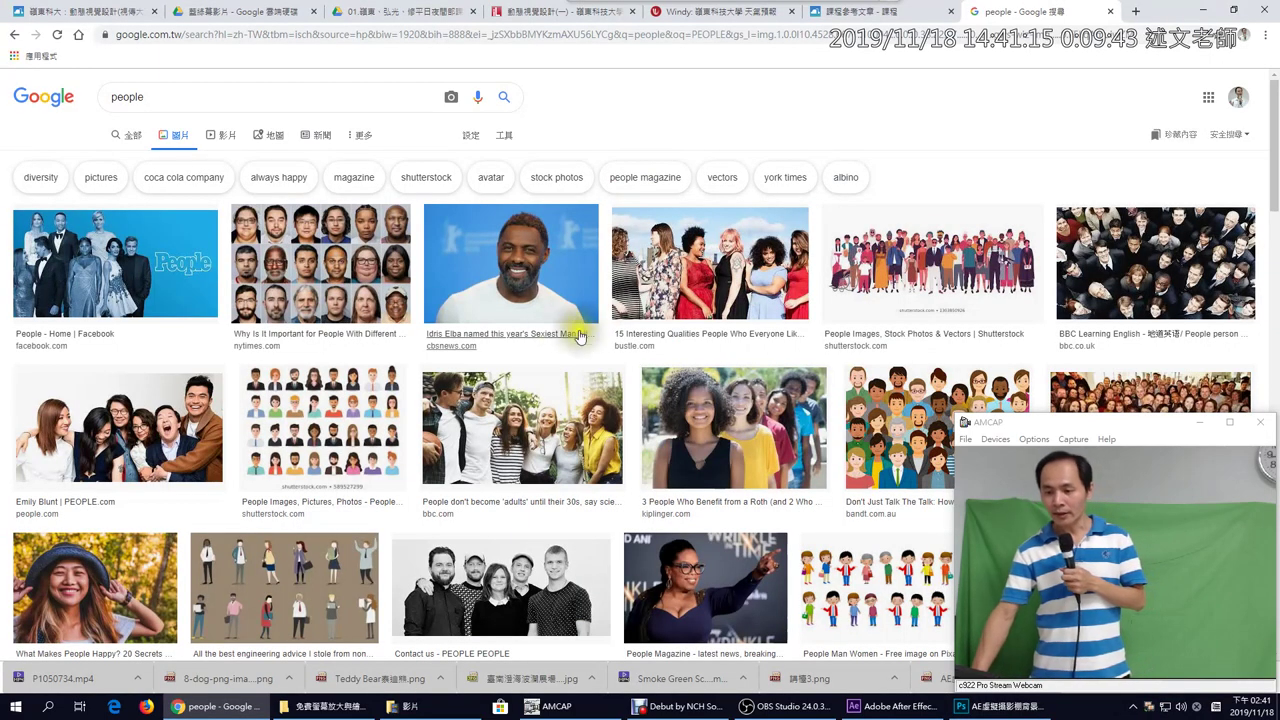
- Enlarge the photo of the smiling man in a white T-shirt in the "people" image results and copy it
click(525, 270)
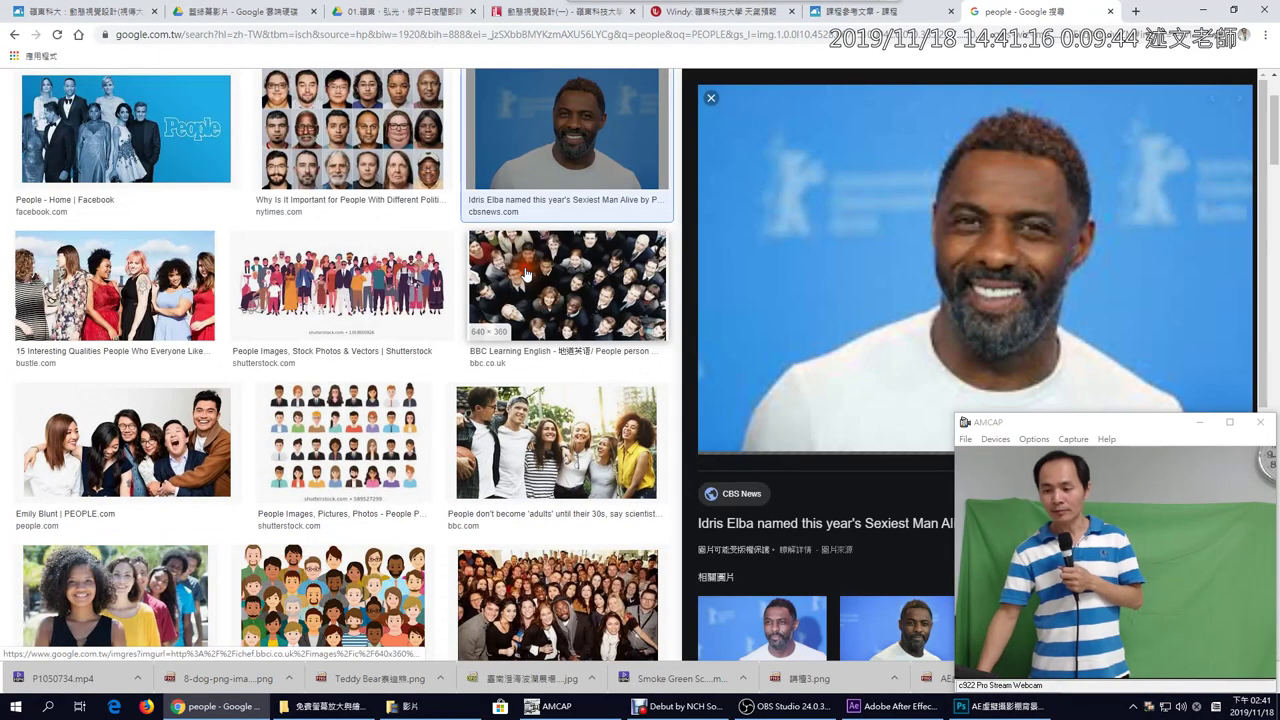
right_click(945, 186)
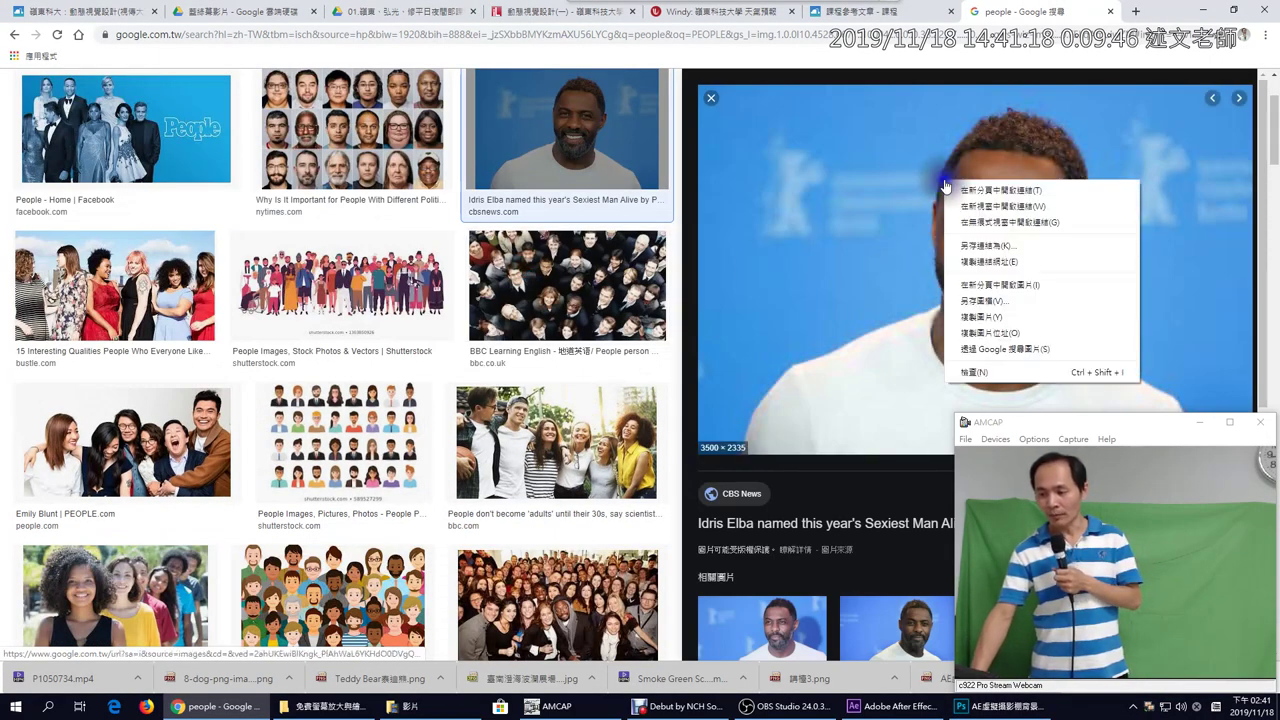
click(982, 316)
- Switch to Photoshop and paste the copied photo into a new document created with the default settings
click(981, 706)
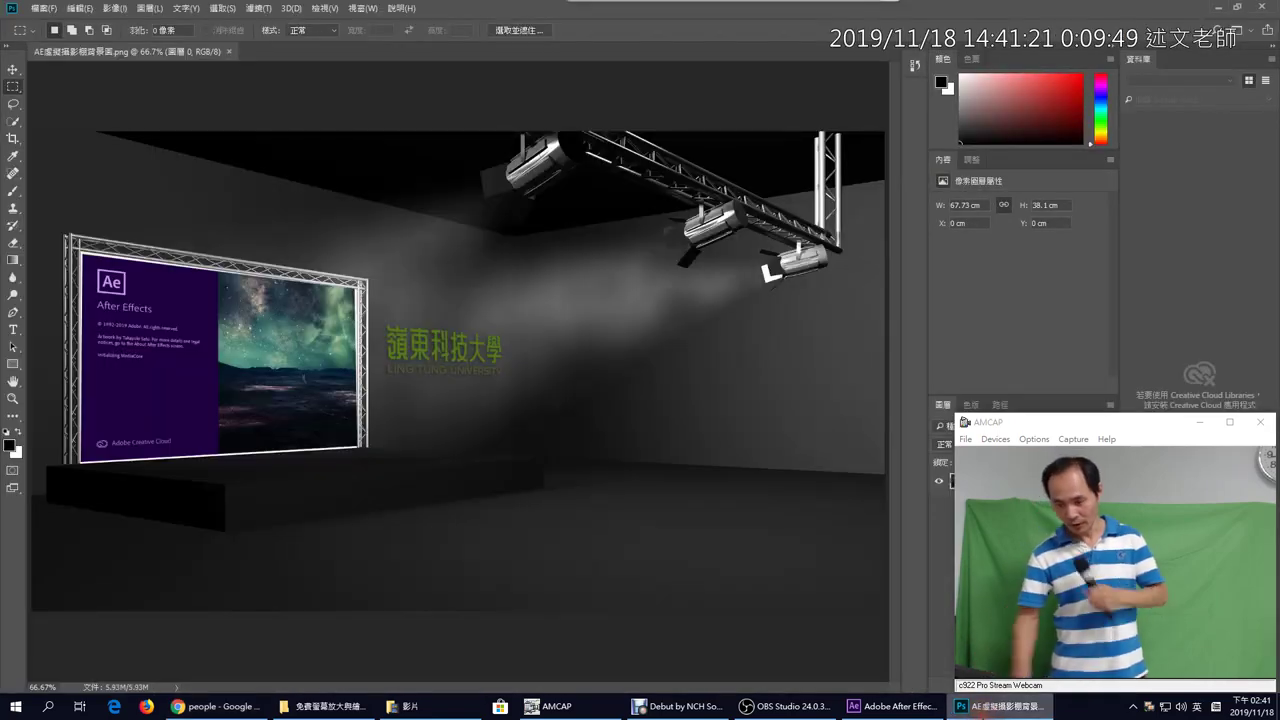
key(ctrl+n)
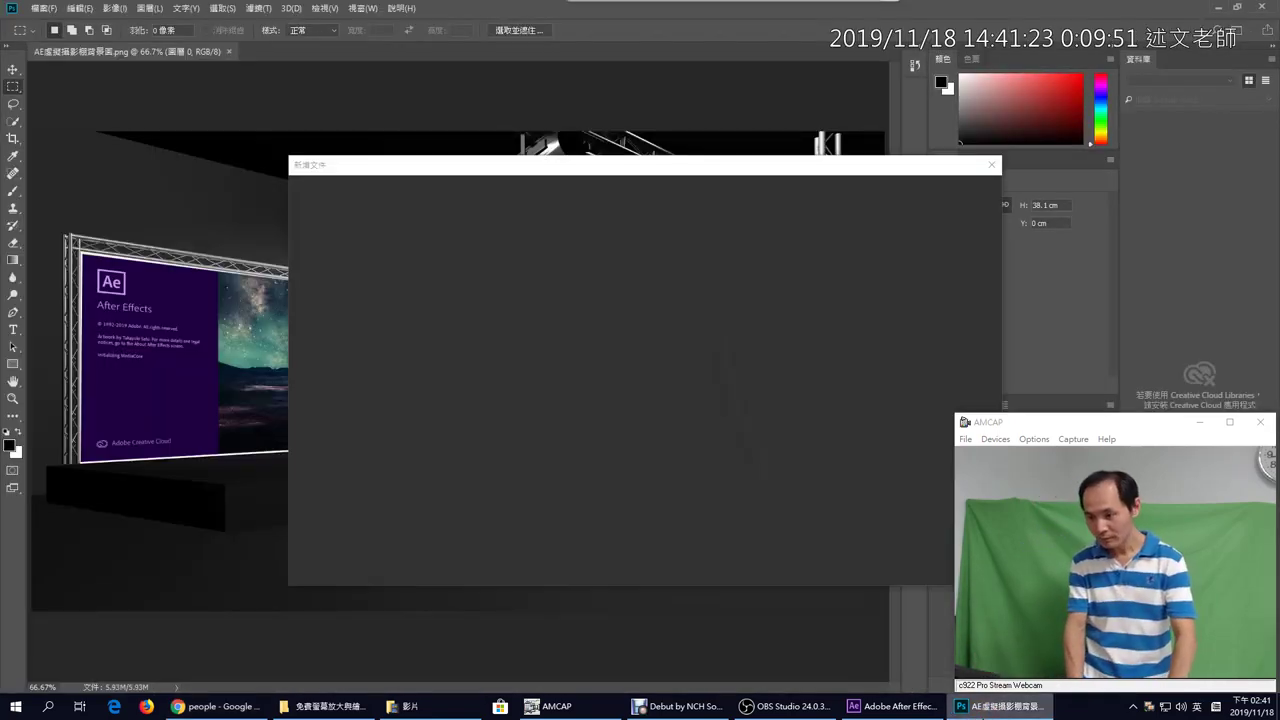
key(Return)
key(ctrl+v)
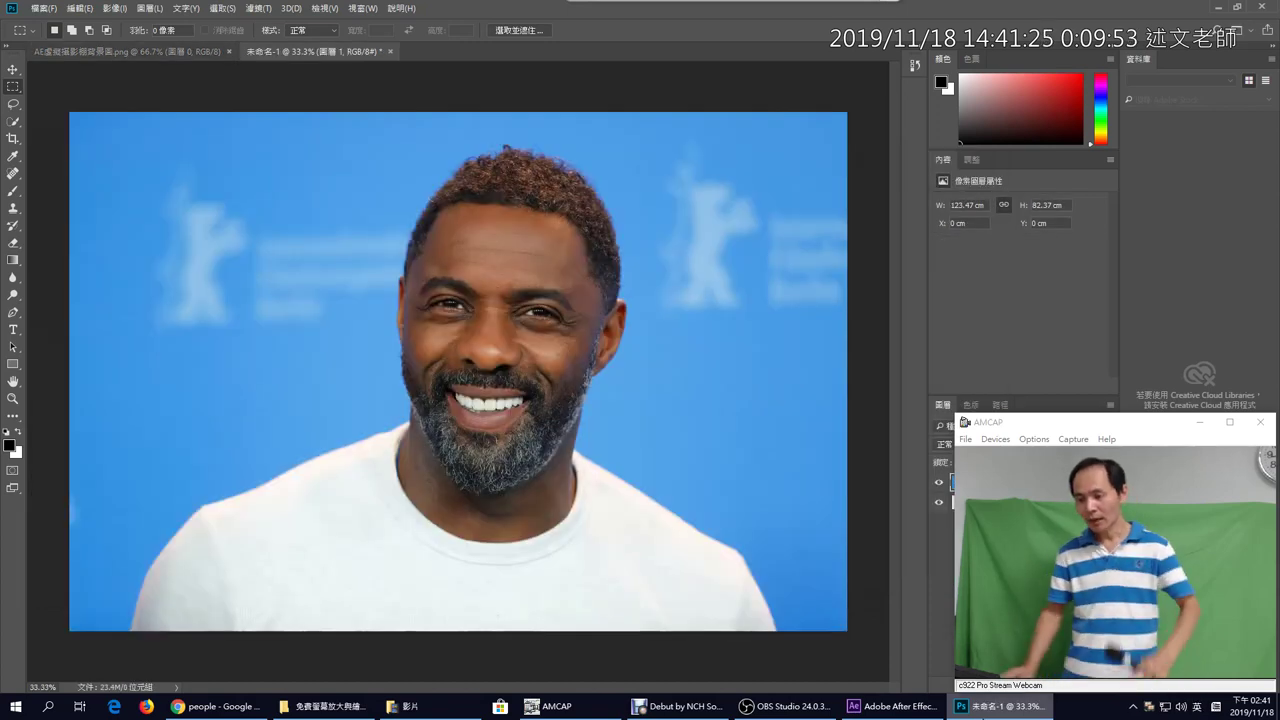
- Arrange Photoshop's tools in two columns and choose the Quick Selection tool
click(7, 52)
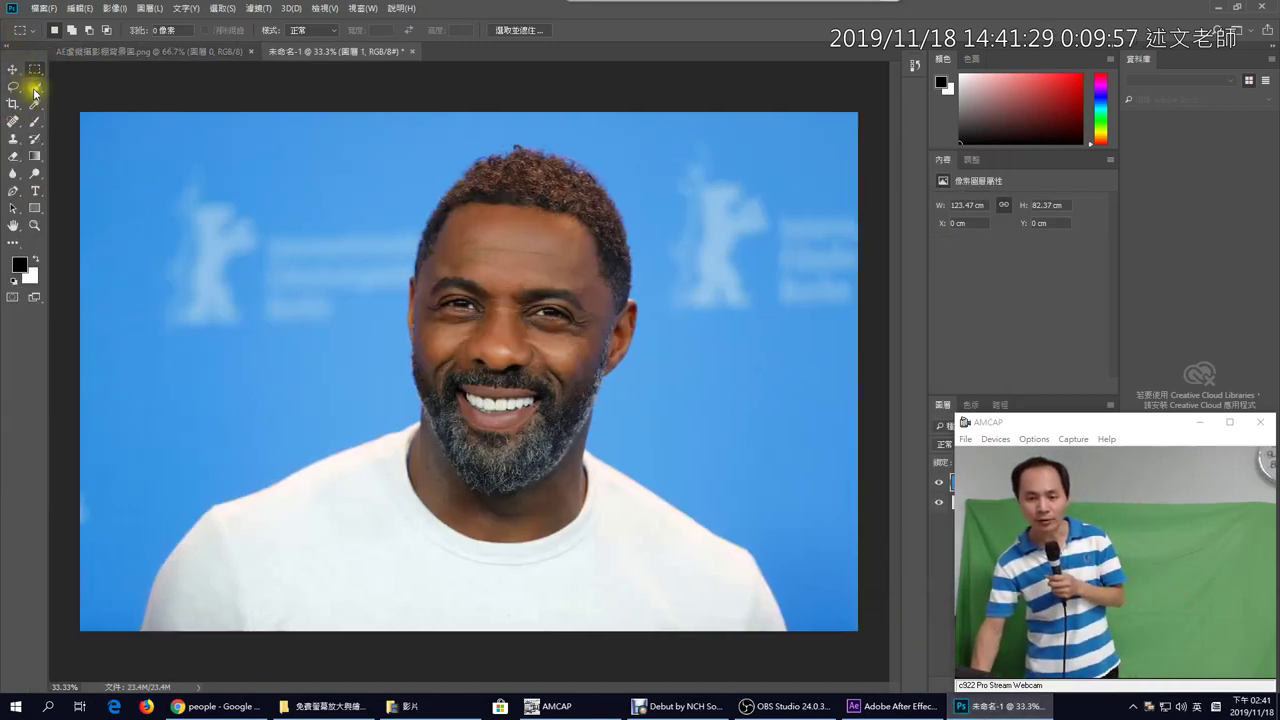
click(35, 86)
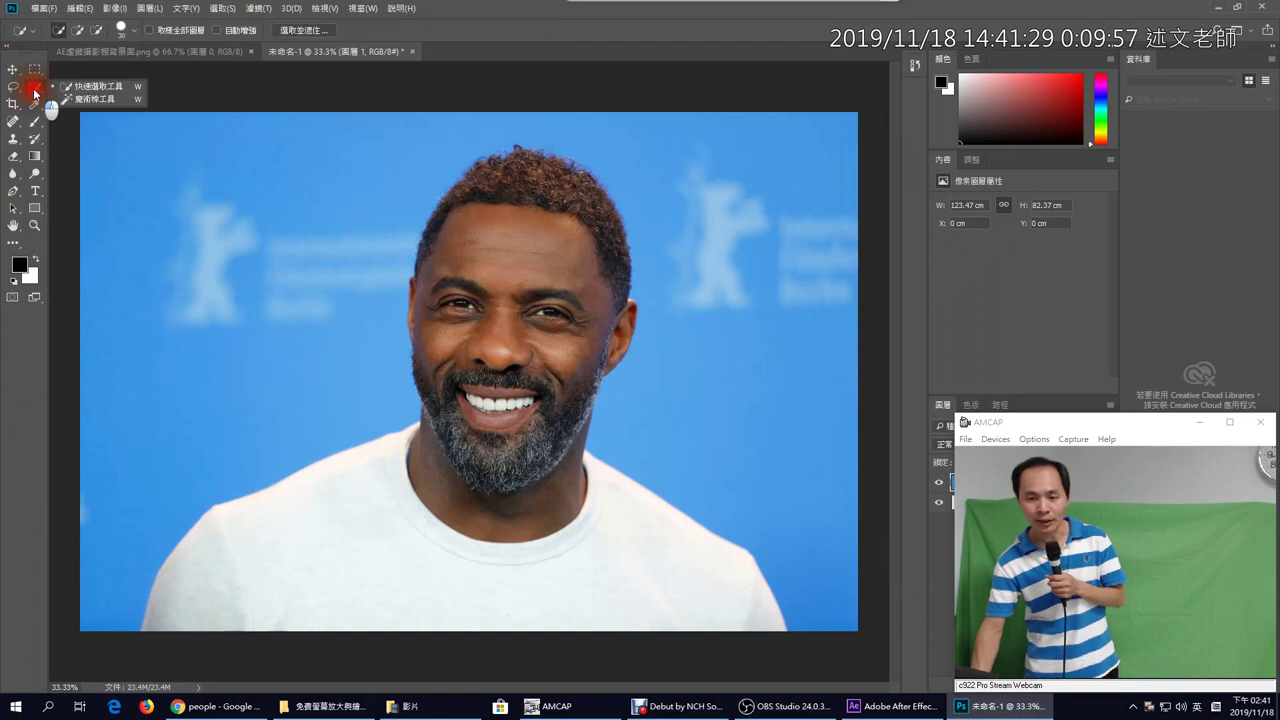
click(85, 96)
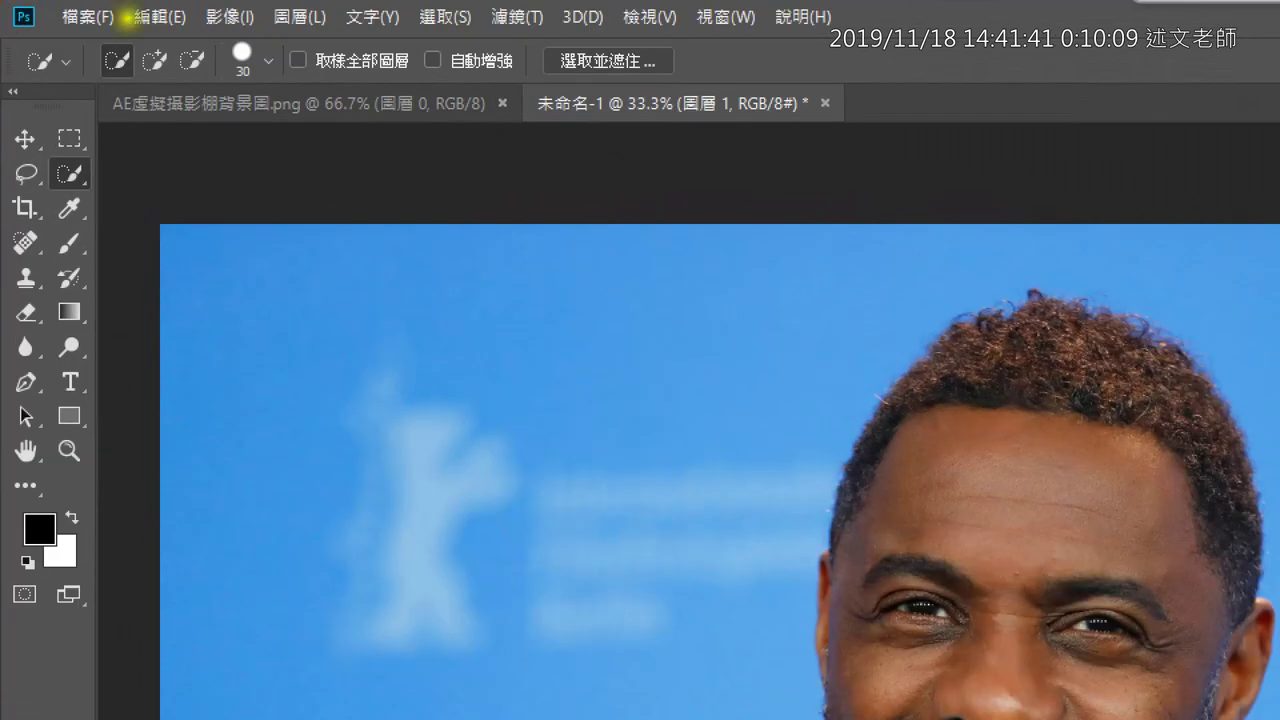
- Select the man in the white T-shirt with the Quick Selection tool and open Select and Mask for the selection
click(131, 8)
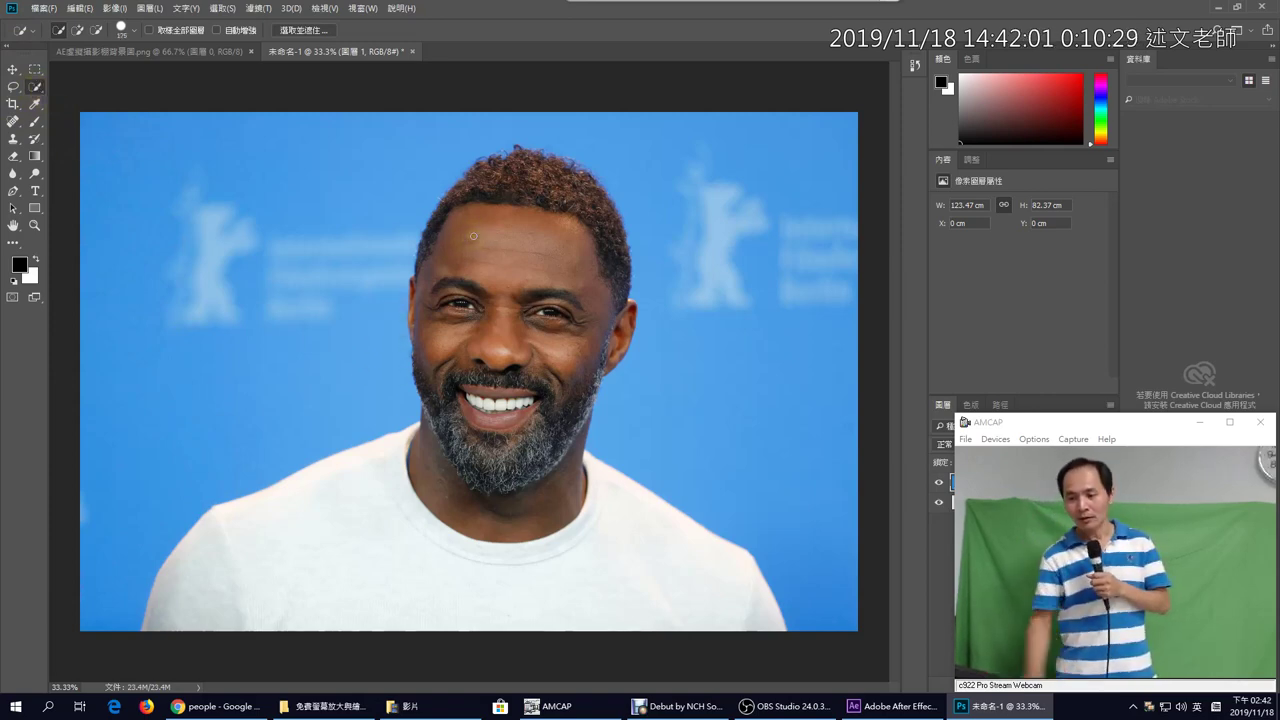
mouse_move(515, 185)
mouse_down()
mouse_move(461, 266)
mouse_move(494, 446)
mouse_move(564, 201)
mouse_move(573, 269)
mouse_move(541, 471)
mouse_move(435, 510)
mouse_move(291, 524)
mouse_move(244, 556)
mouse_move(411, 544)
mouse_move(663, 600)
mouse_up()
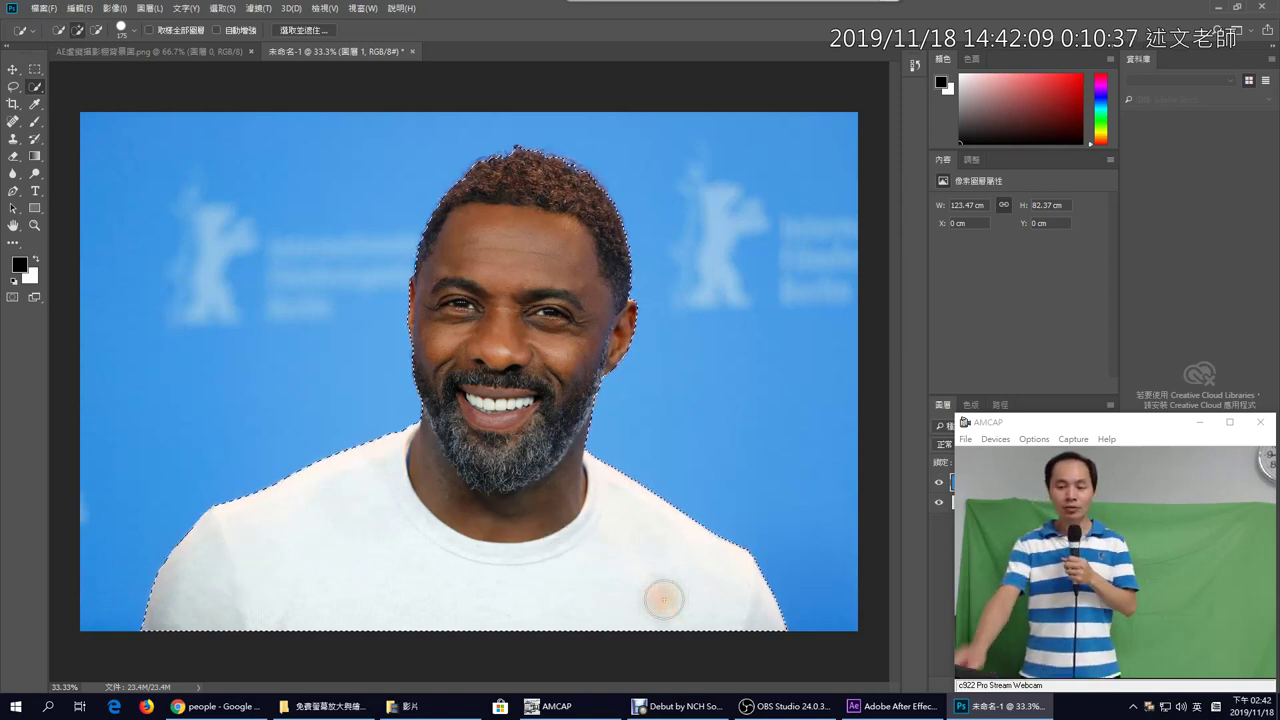
click(289, 31)
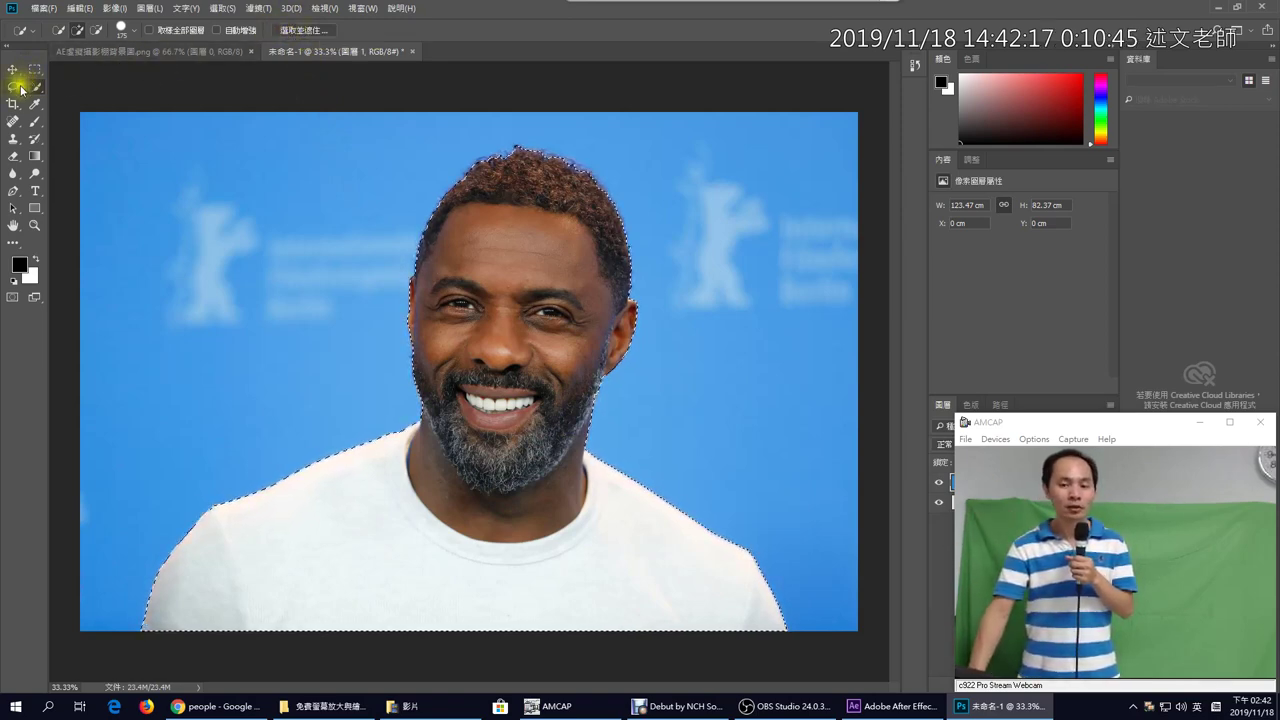
click(306, 31)
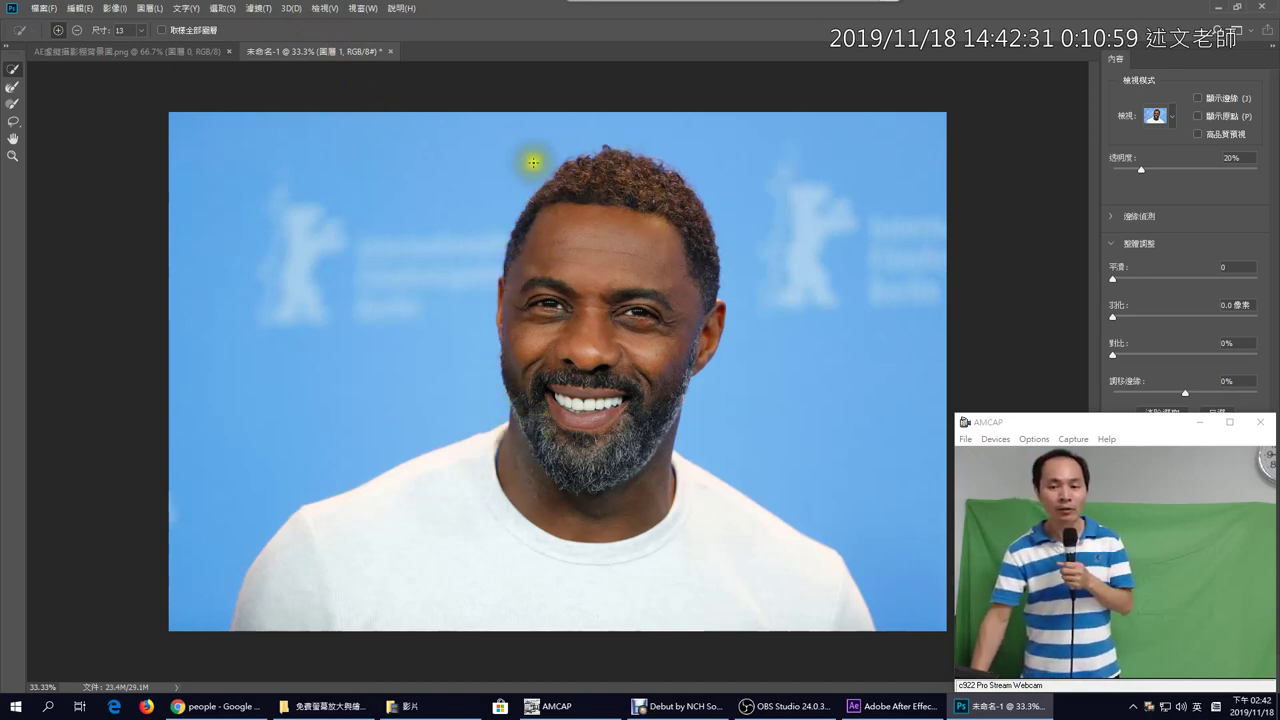
- Refine the selection edge along the man's hair and the side of his head with the Refine Edge Brush, and accept the result
click(12, 87)
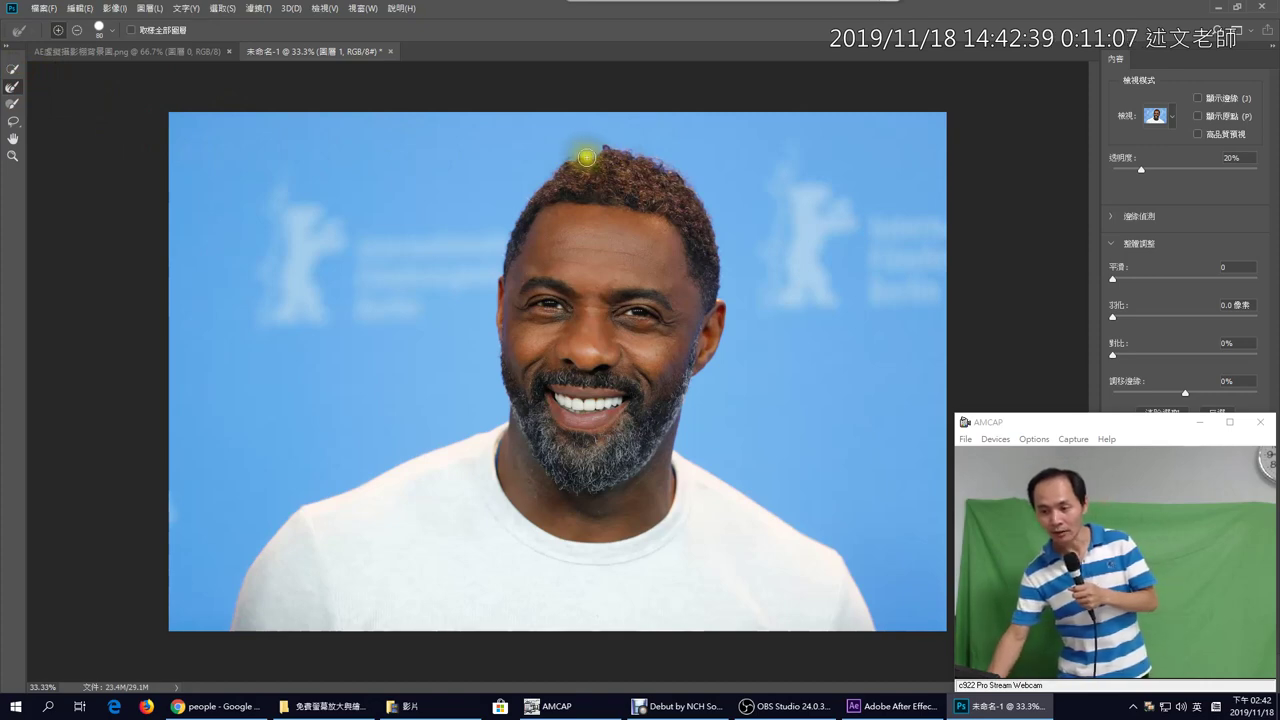
mouse_move(600, 151)
mouse_down()
mouse_move(563, 166)
mouse_move(516, 217)
mouse_move(497, 300)
mouse_move(506, 437)
mouse_move(497, 432)
mouse_up()
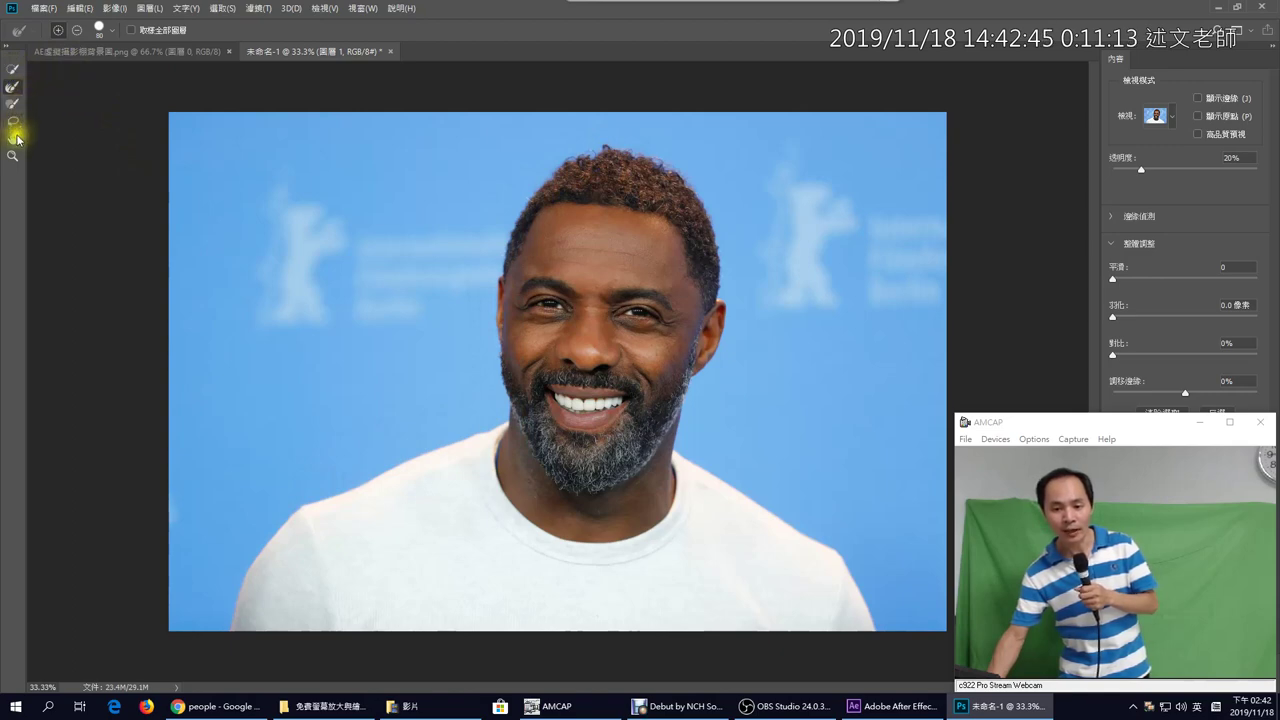
click(16, 70)
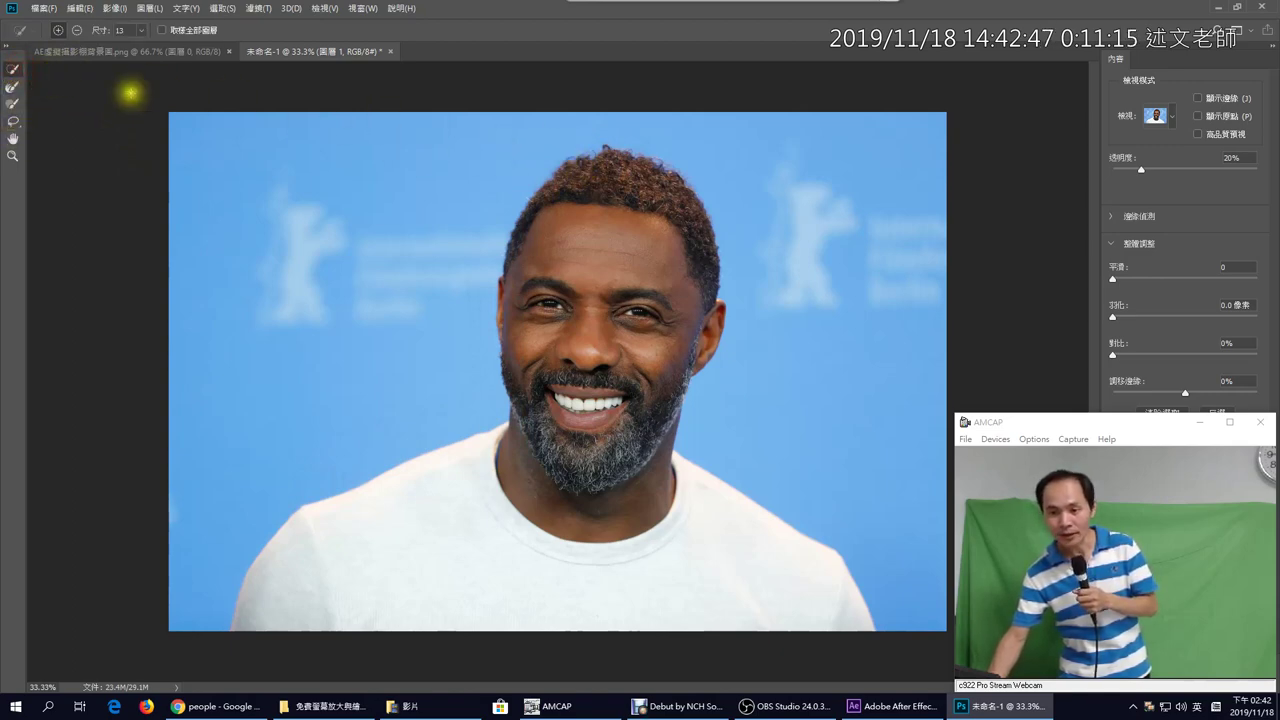
click(13, 86)
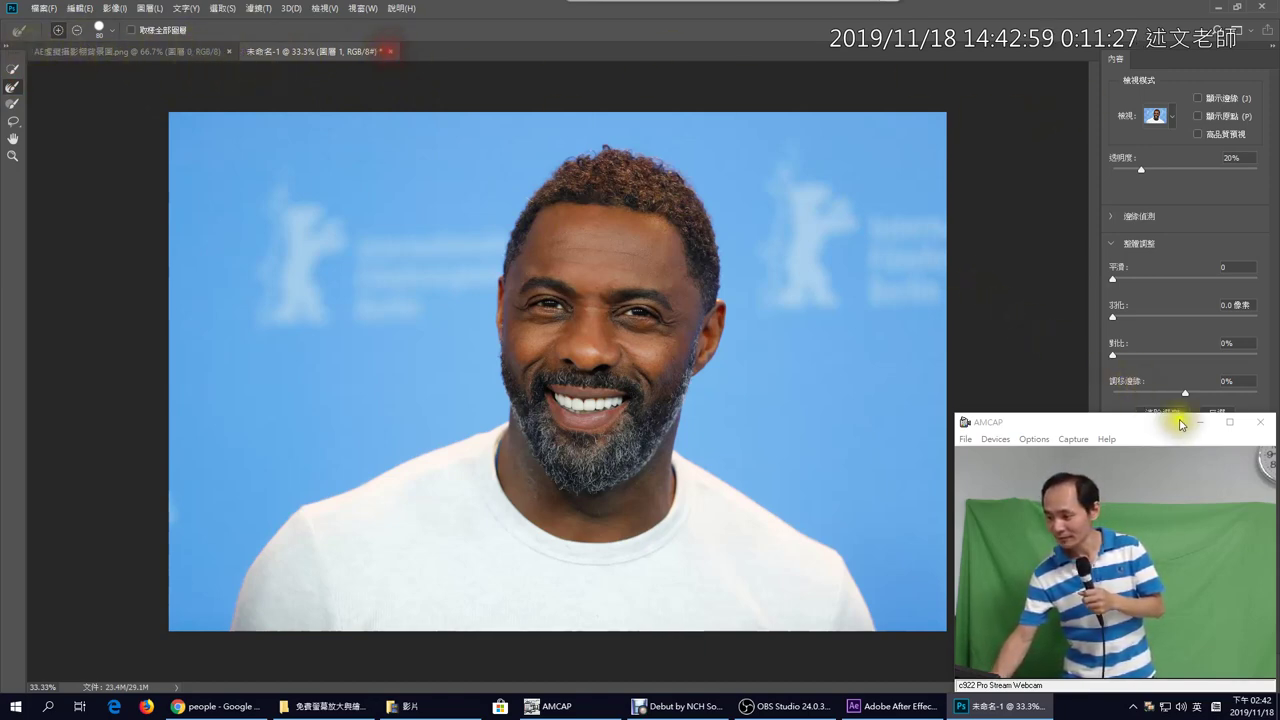
click(1199, 422)
click(1212, 673)
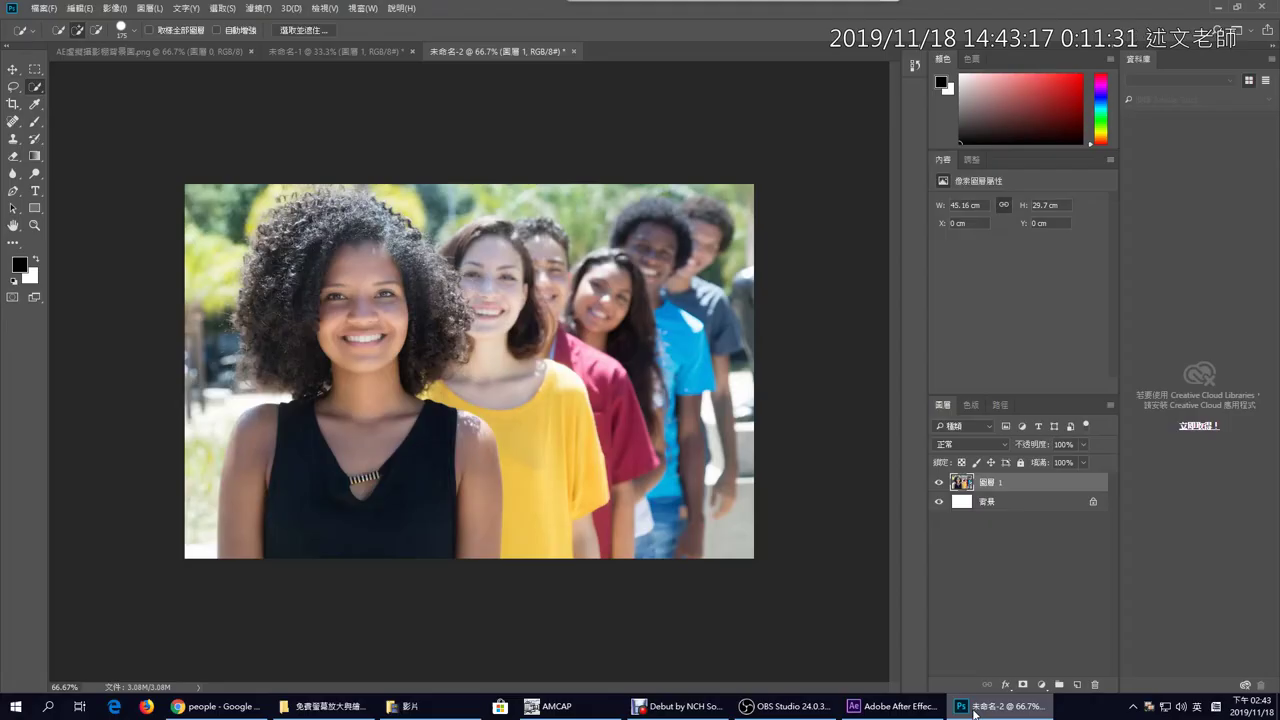
- Quick-select the curly-haired woman in the black top in the group photo, subtracting the background beside her from the selection
mouse_move(329, 240)
mouse_down()
mouse_move(292, 309)
mouse_move(324, 253)
mouse_move(395, 286)
mouse_move(365, 414)
mouse_move(394, 485)
mouse_up()
mouse_move(308, 514)
mouse_down()
mouse_move(286, 451)
mouse_move(280, 480)
mouse_up()
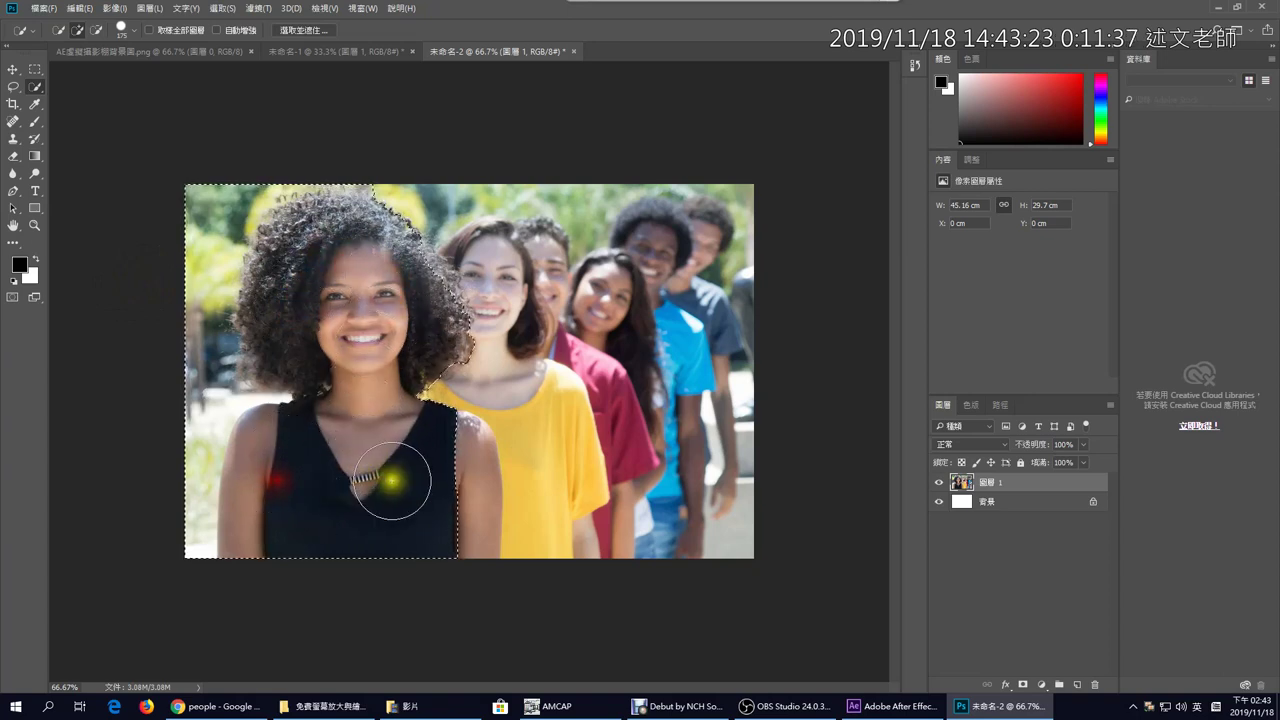
click(437, 485)
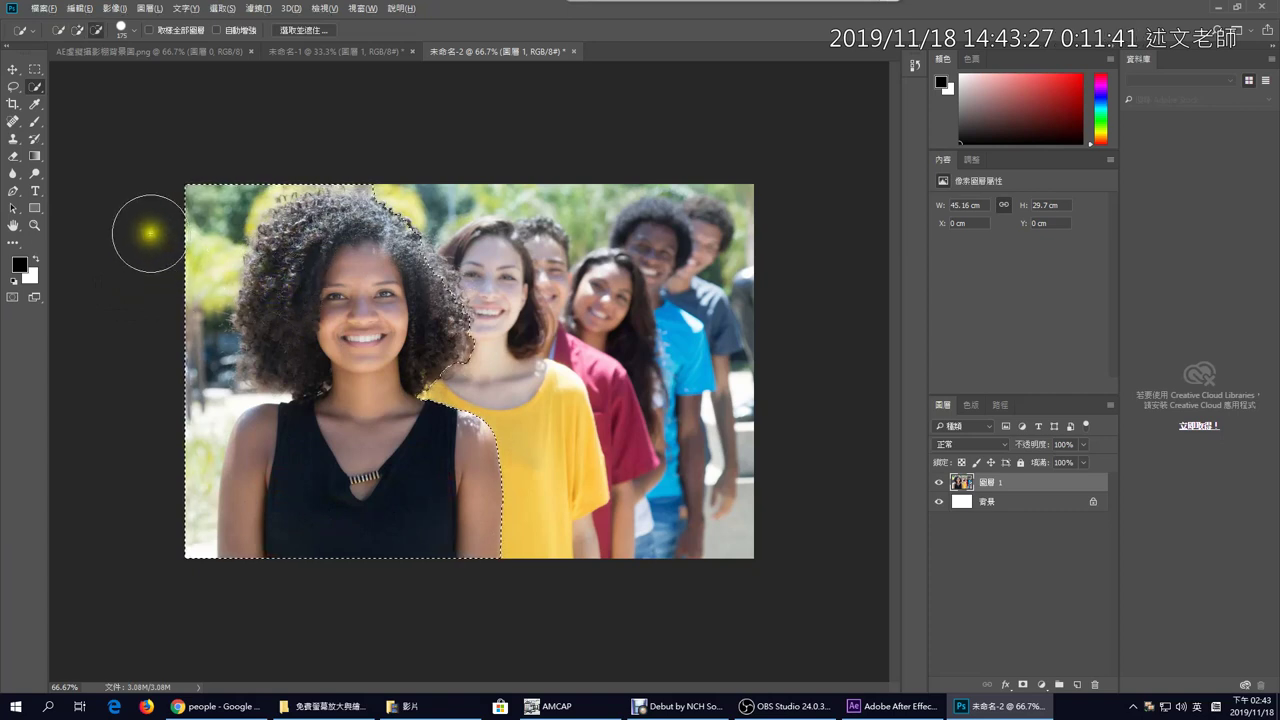
mouse_move(210, 174)
mouse_down()
mouse_move(183, 272)
mouse_move(186, 399)
mouse_move(173, 437)
mouse_move(198, 396)
mouse_move(190, 352)
mouse_up()
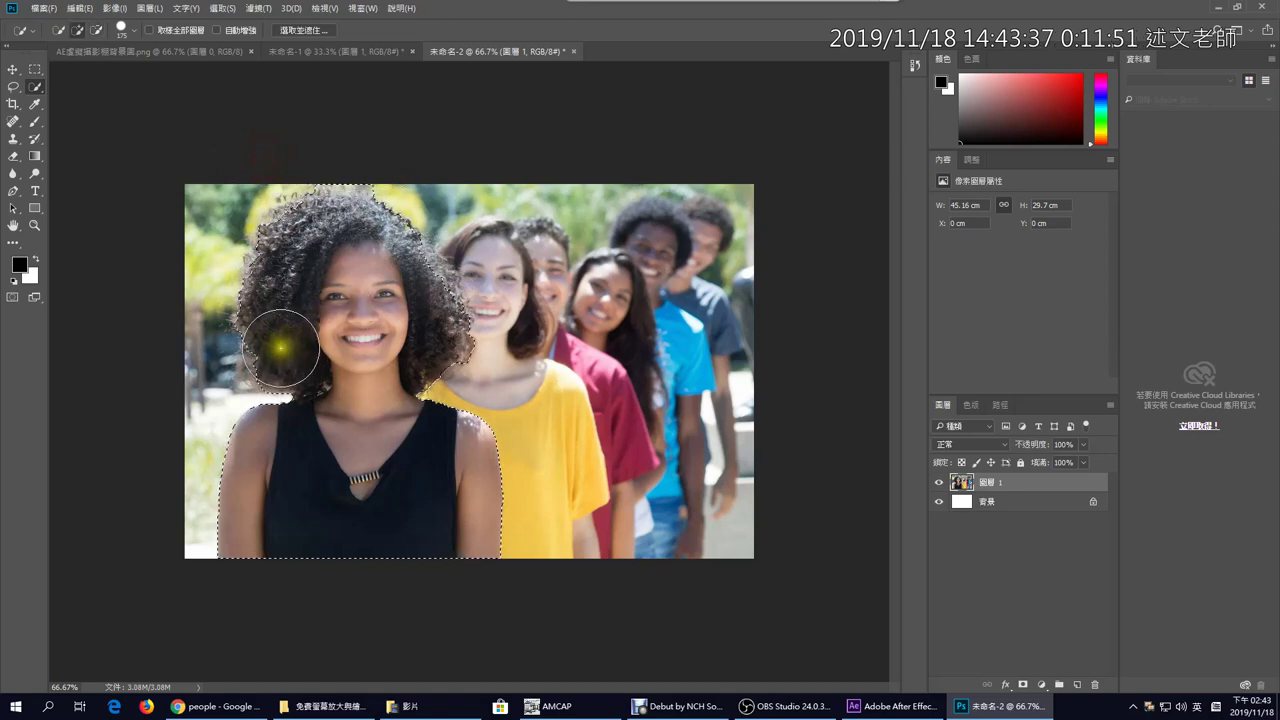
drag(286, 343, 281, 348)
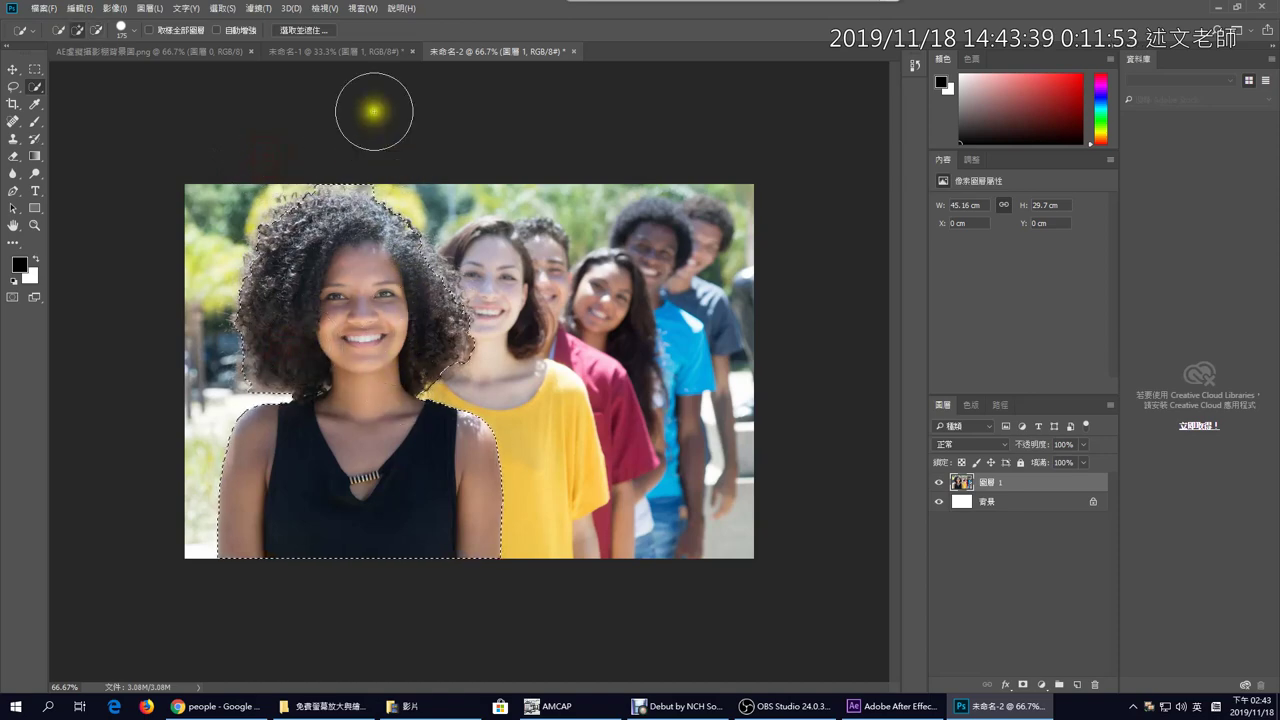
- Open Select and Mask for the woman's selection, set the onion-skin transparency to 35%, and switch the view mode to Overlay
click(322, 30)
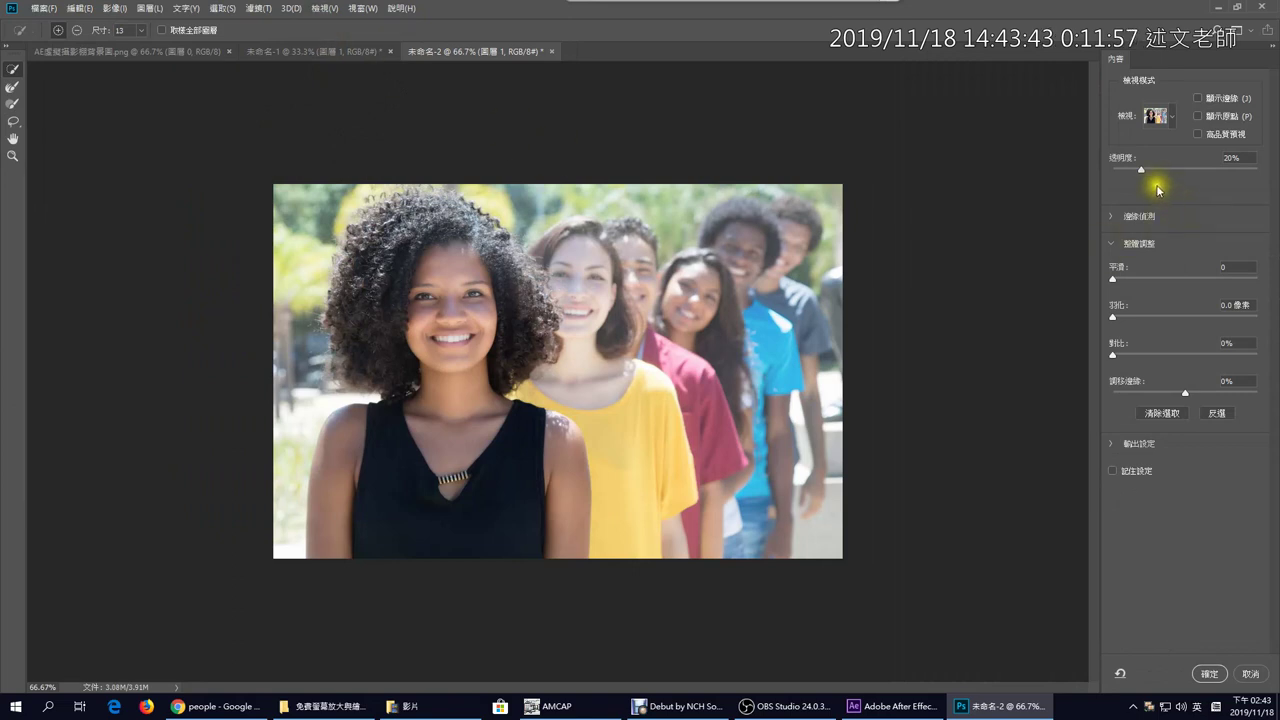
mouse_move(1145, 176)
mouse_down()
mouse_move(1231, 176)
mouse_move(1145, 186)
mouse_move(1165, 186)
mouse_up()
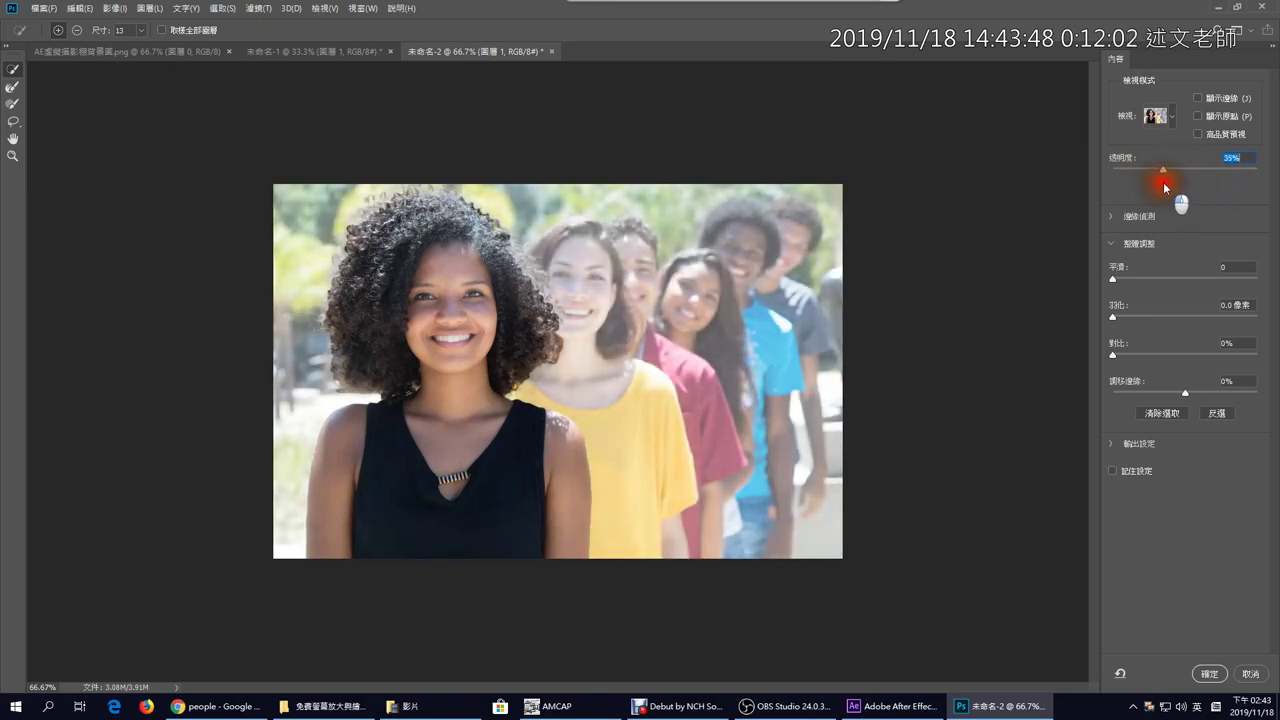
click(1165, 117)
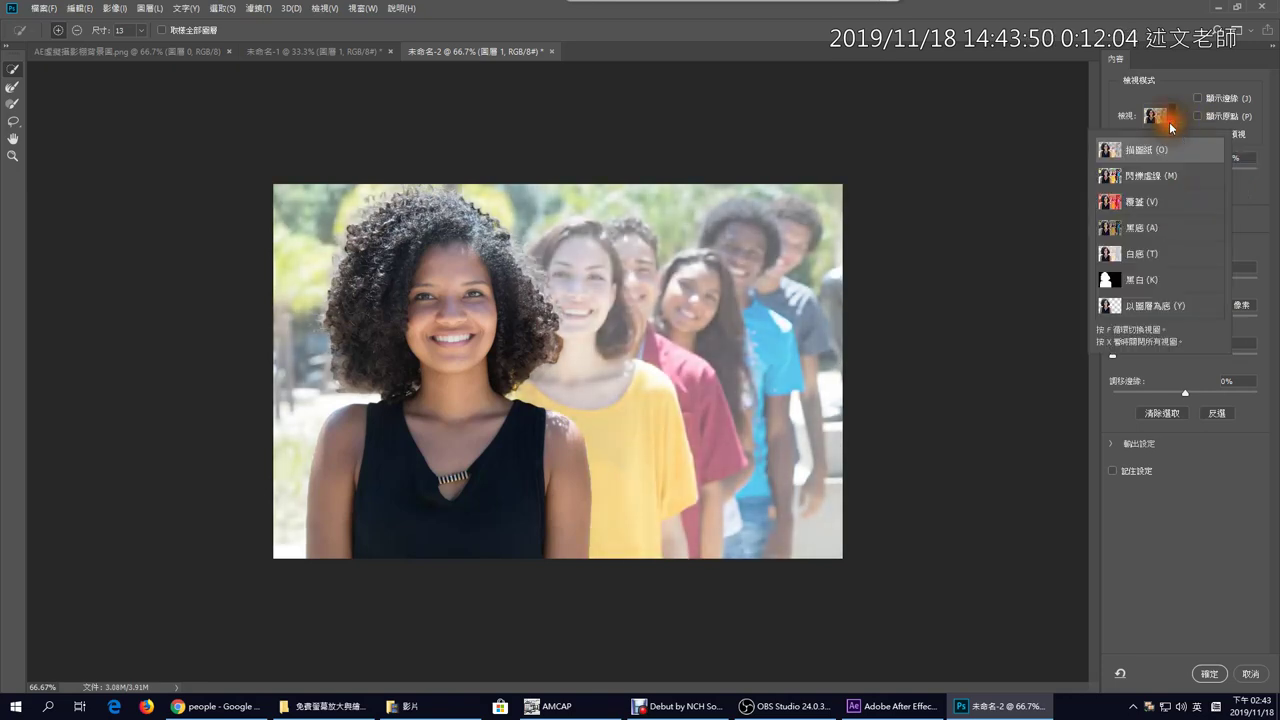
click(1150, 206)
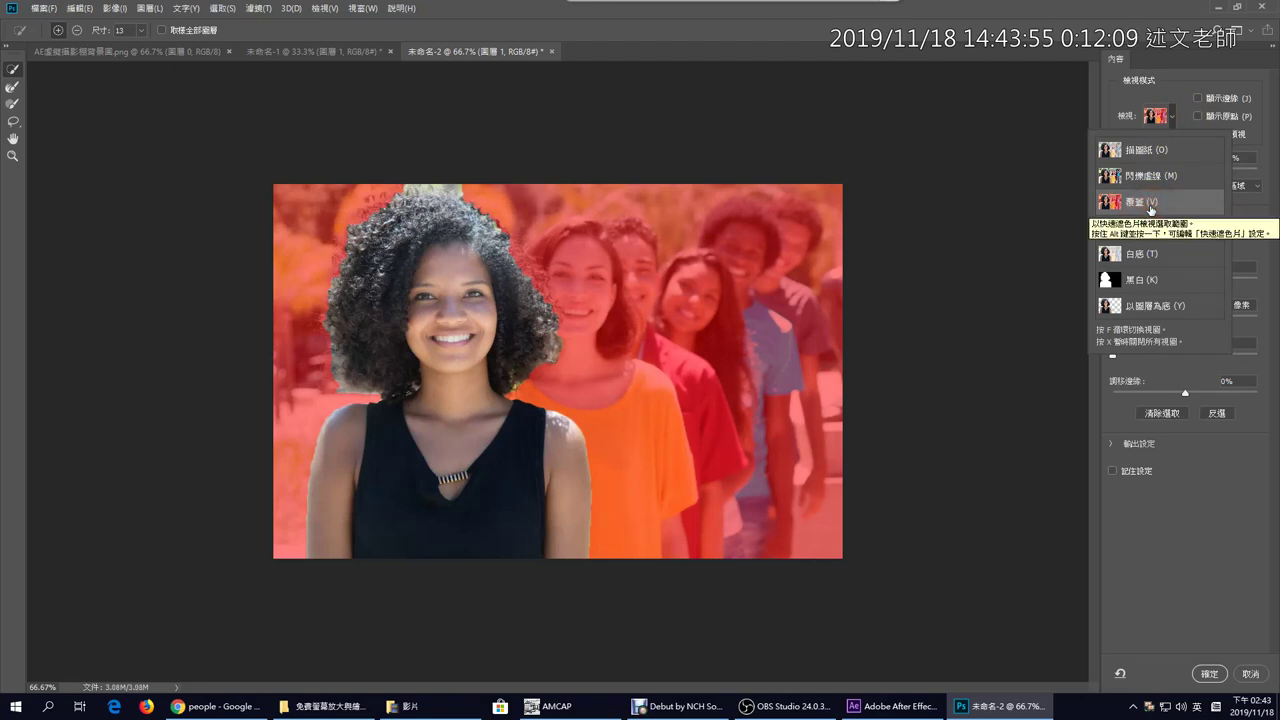
click(760, 12)
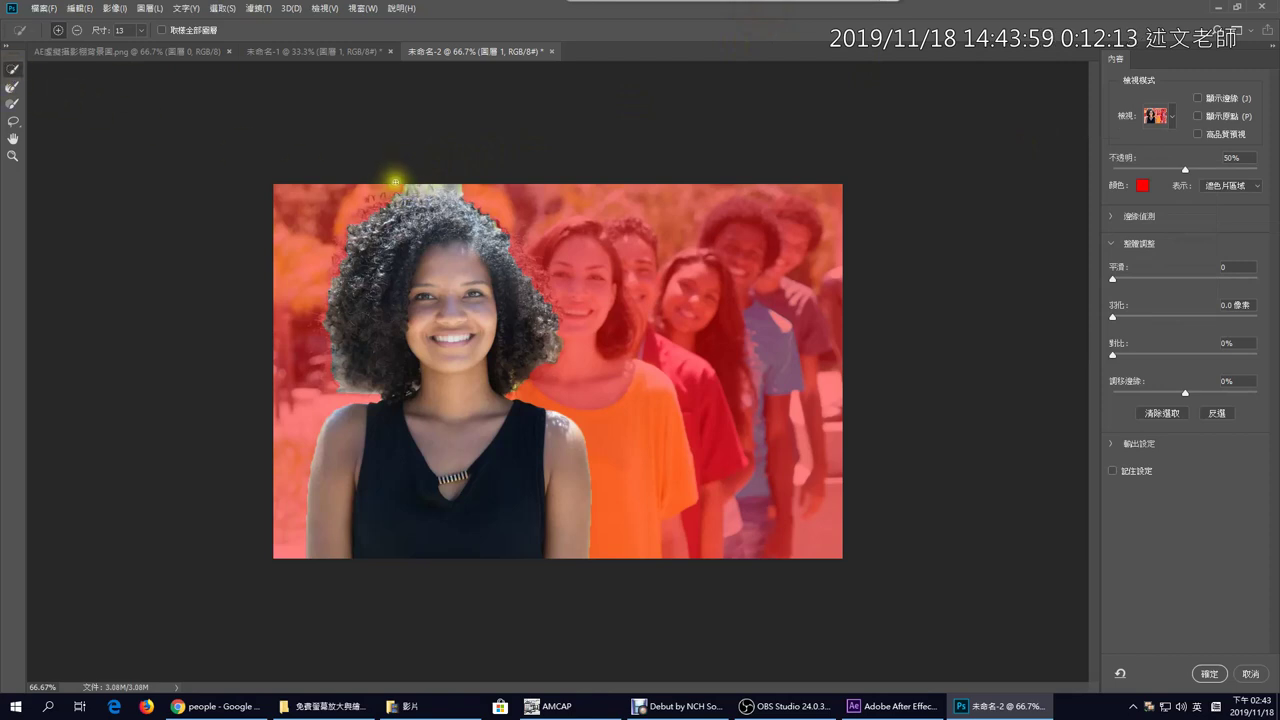
- Subtract the leftover background patch above the woman's hair from the selection
scroll(484, 253, up, 2)
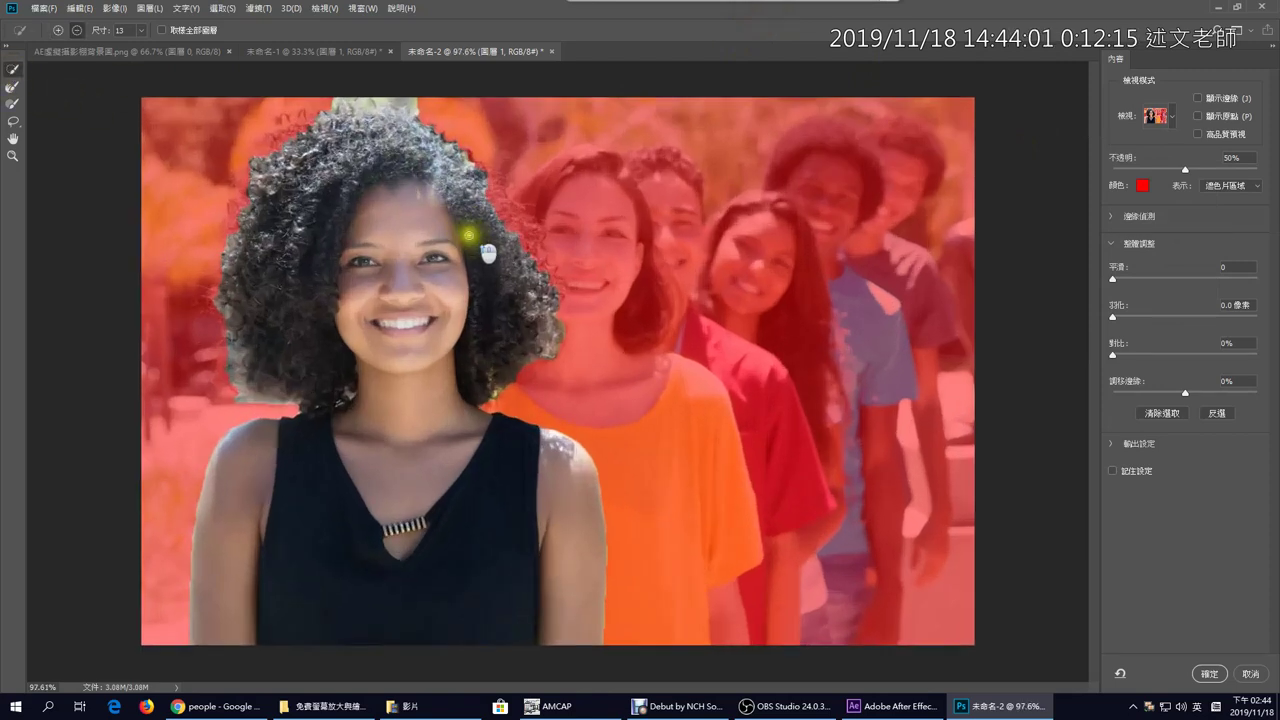
mouse_move(328, 101)
mouse_down()
mouse_move(424, 98)
mouse_move(401, 124)
mouse_move(339, 131)
mouse_move(404, 130)
mouse_move(336, 120)
mouse_up()
key(alt)
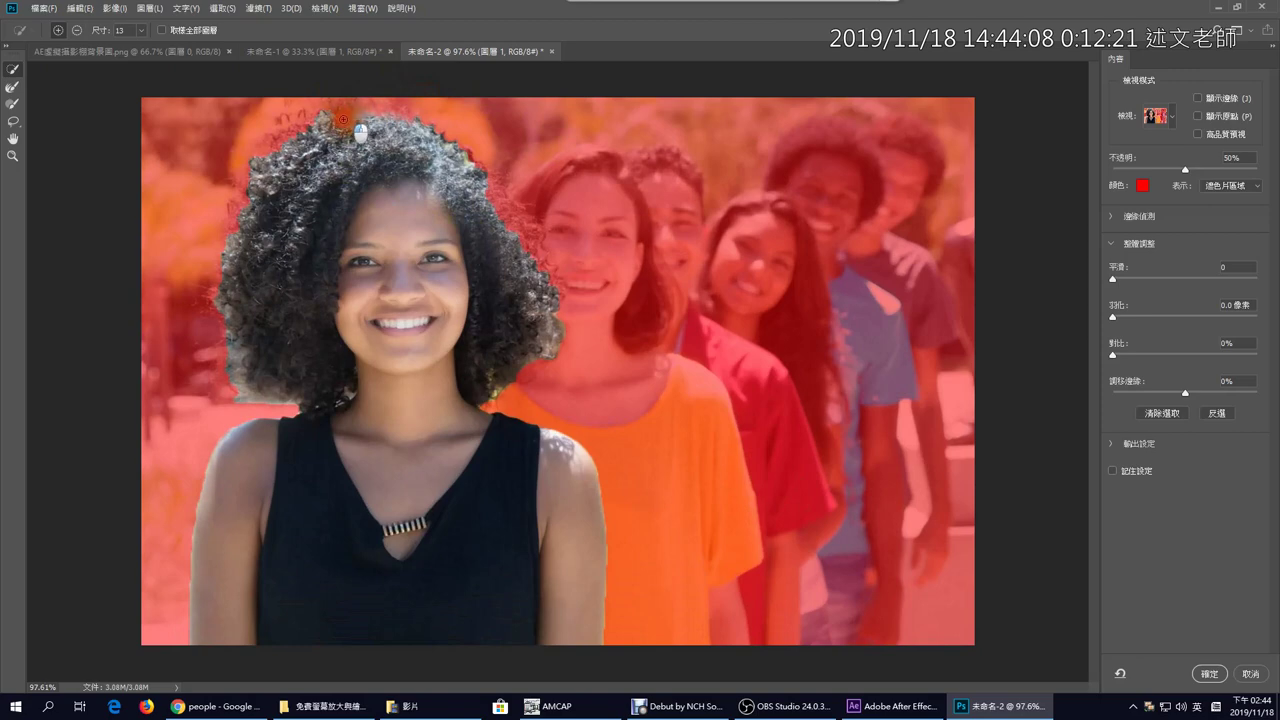
- Brush around the outline of the woman's curly hair with the Refine Edge Brush, reducing the brush size to 50
click(12, 87)
mouse_move(242, 125)
mouse_down()
mouse_move(209, 302)
mouse_move(231, 386)
mouse_move(186, 292)
mouse_move(225, 316)
mouse_move(250, 359)
mouse_move(249, 394)
mouse_move(238, 327)
mouse_move(246, 399)
mouse_move(222, 385)
mouse_move(229, 292)
mouse_move(203, 331)
mouse_move(254, 194)
mouse_move(227, 226)
mouse_move(289, 105)
mouse_move(271, 144)
mouse_move(299, 117)
mouse_move(438, 122)
mouse_move(419, 125)
mouse_move(469, 153)
mouse_move(455, 130)
mouse_move(520, 219)
mouse_move(507, 207)
mouse_move(547, 273)
mouse_move(557, 348)
mouse_move(464, 407)
mouse_up()
key(bracketleft)
key(bracketleft)
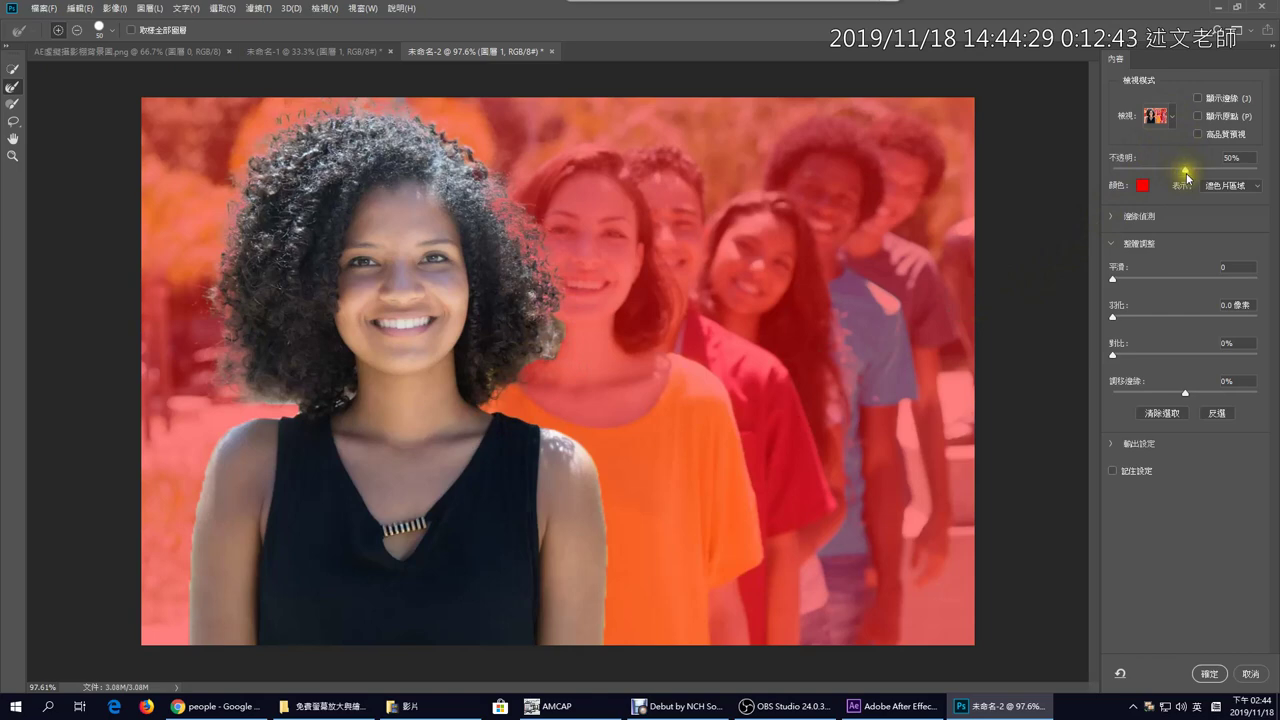
- Raise the overlay opacity to 100% and touch up the hair edge beside the woman's face with the Refine Edge Brush
drag(1186, 174, 1265, 175)
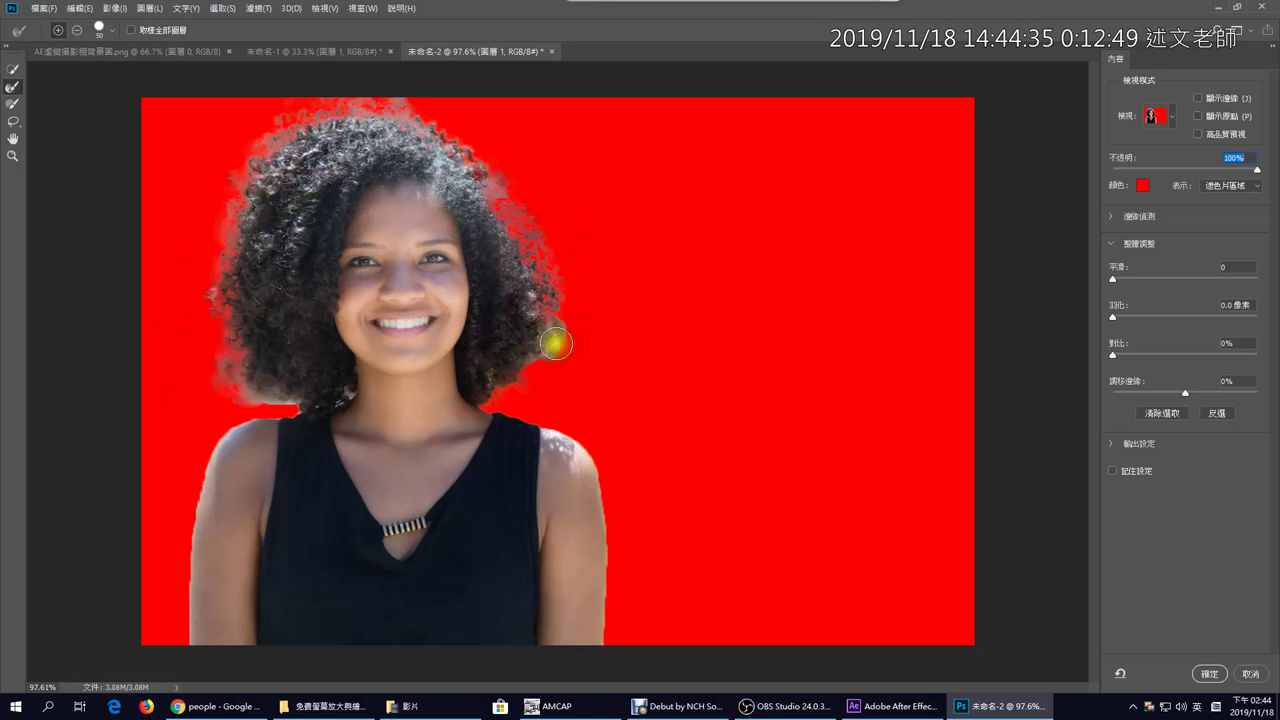
mouse_move(548, 354)
mouse_down()
mouse_move(569, 297)
mouse_move(514, 374)
mouse_move(566, 329)
mouse_move(553, 331)
mouse_move(531, 289)
mouse_move(531, 260)
mouse_up()
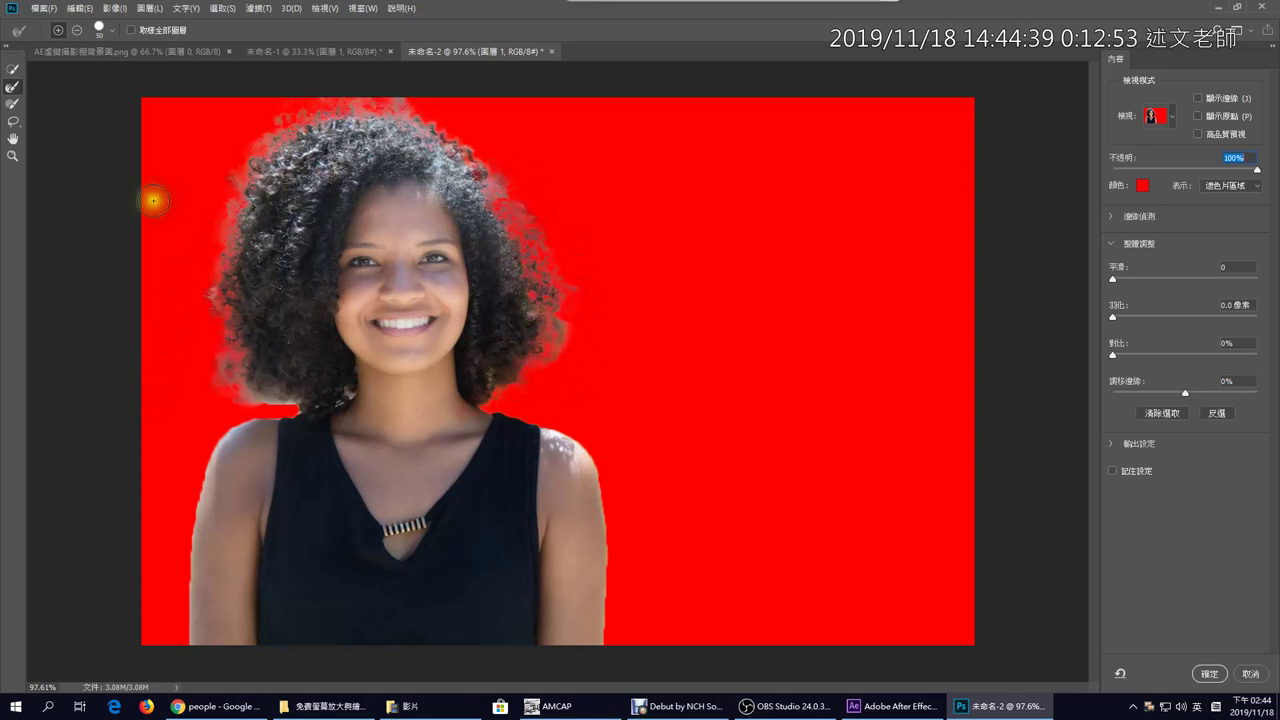
click(16, 96)
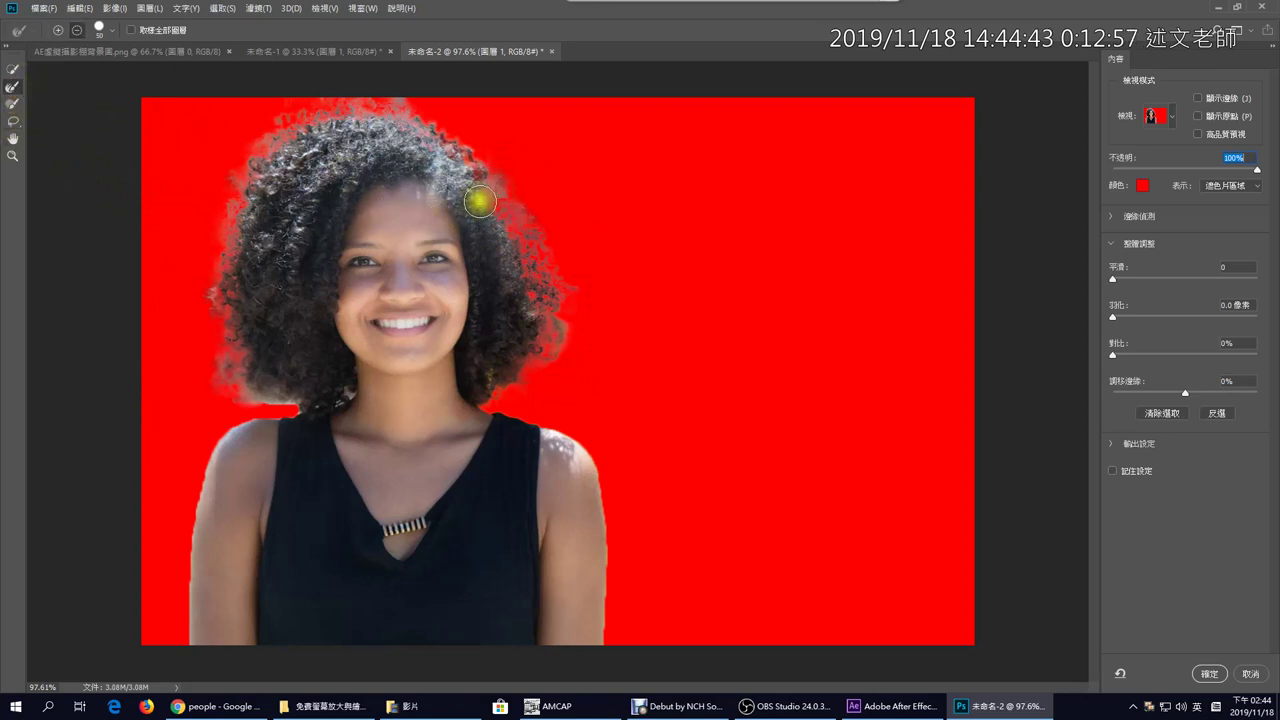
mouse_move(479, 201)
mouse_down()
mouse_move(529, 263)
mouse_move(491, 200)
mouse_move(286, 157)
mouse_move(560, 248)
mouse_up()
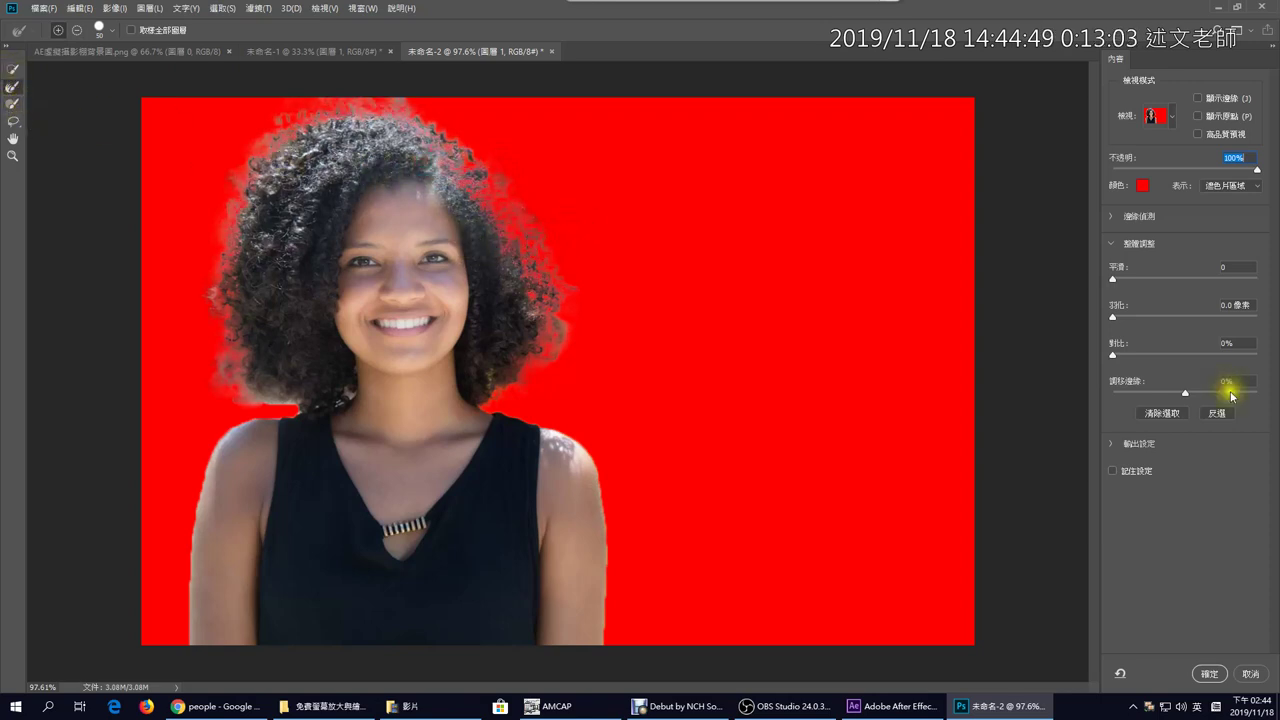
- Shift the selection edge to +12% and output the cutout to a new layer with a layer mask
click(1110, 446)
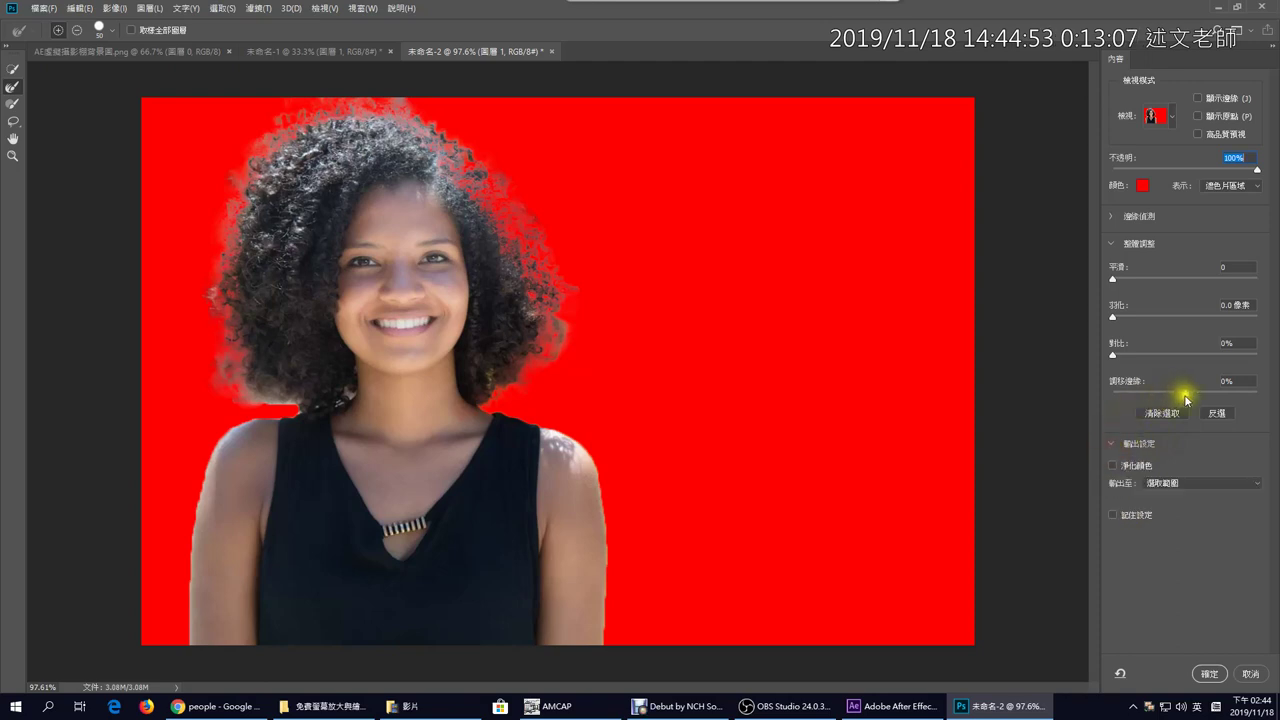
mouse_move(1202, 397)
mouse_down()
mouse_move(1220, 393)
mouse_move(1197, 396)
mouse_up()
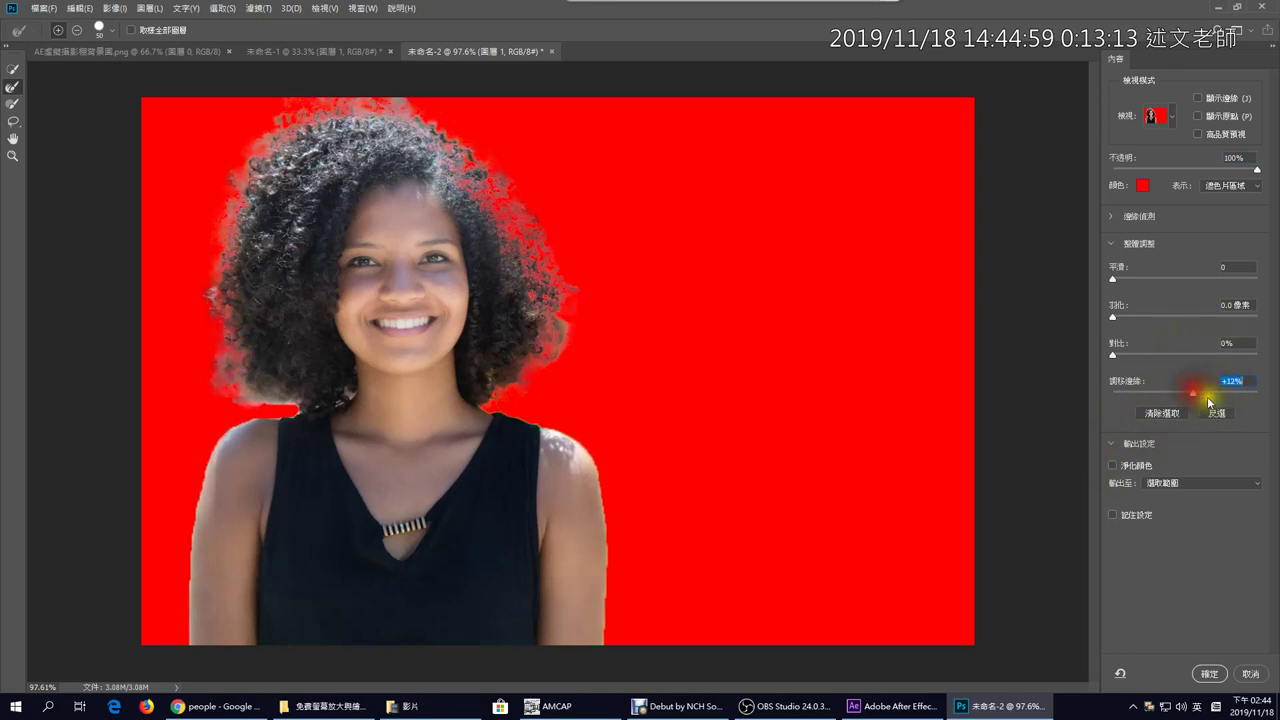
click(1166, 484)
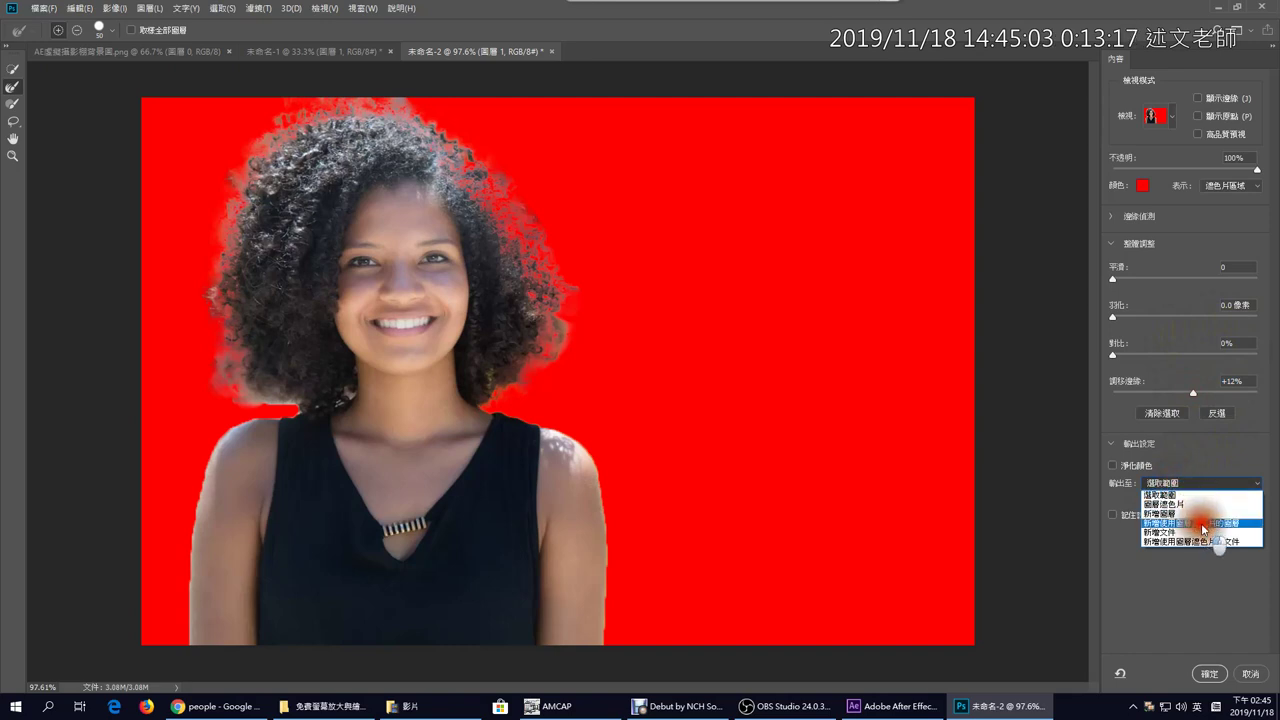
click(1203, 524)
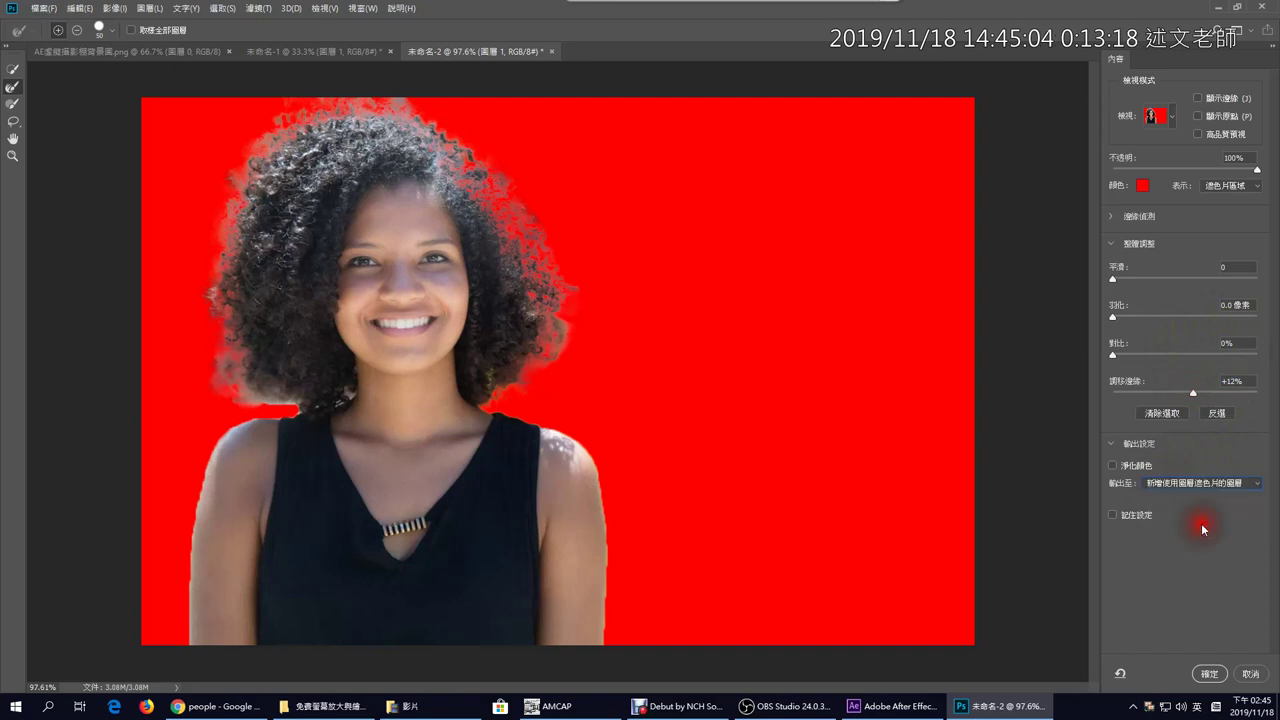
click(1207, 674)
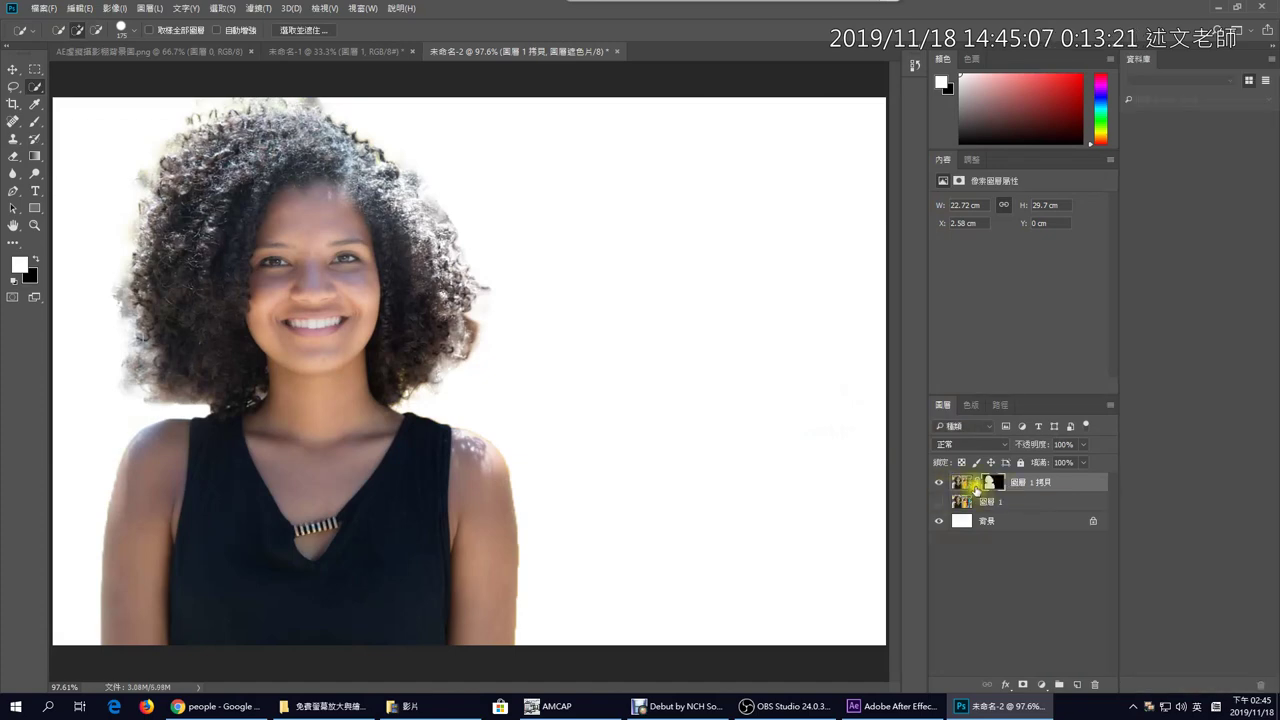
- Compare the masked cutout with the original photo by showing and hiding the original photo layer
click(938, 501)
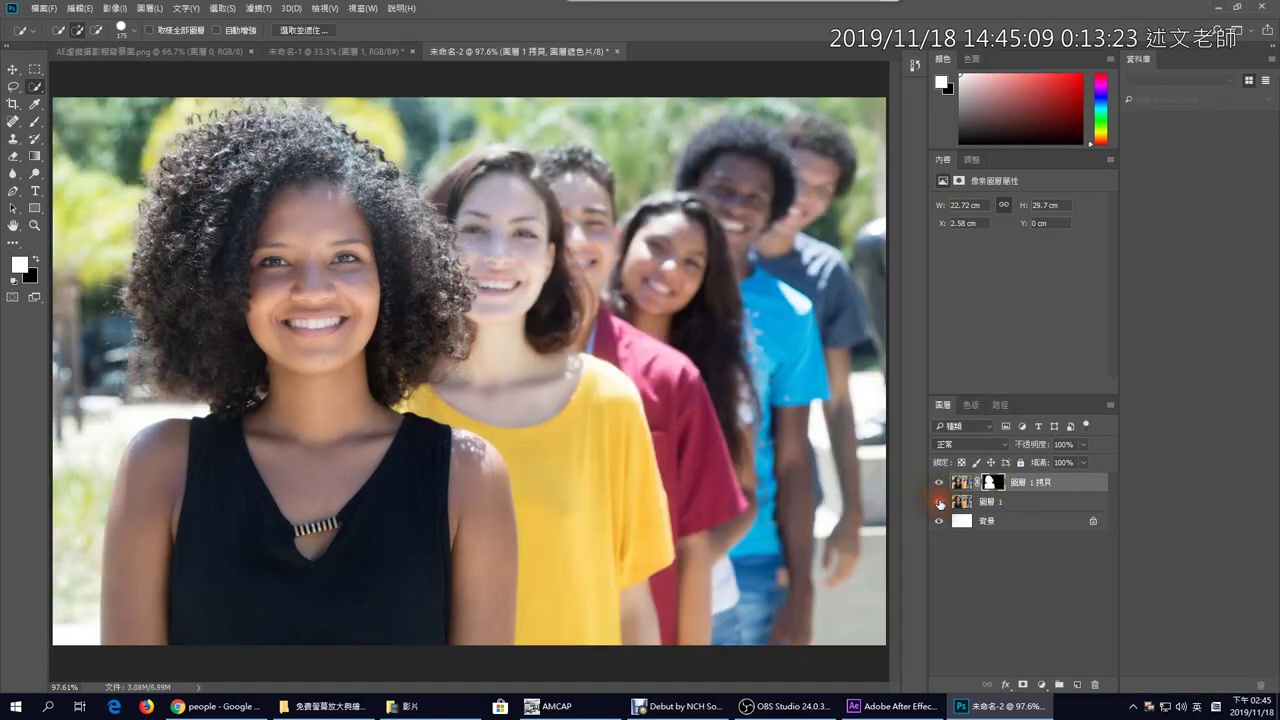
click(939, 501)
click(963, 486)
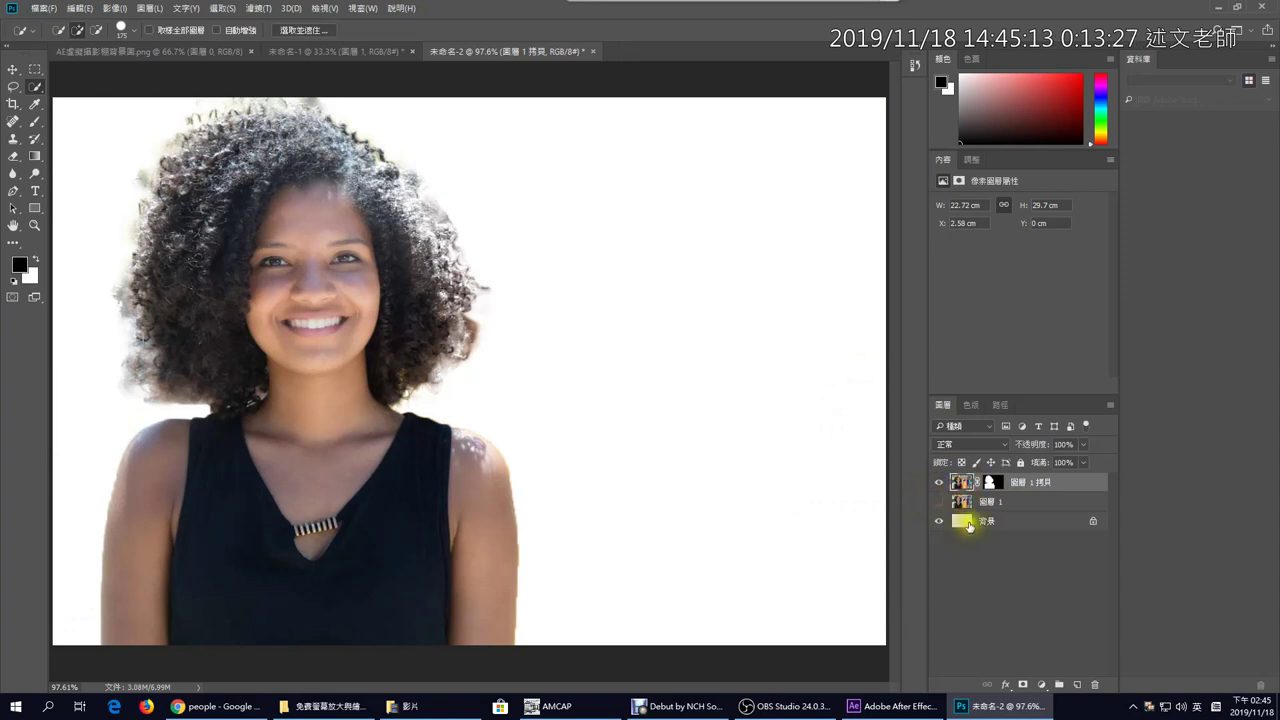
- Copy the virtual studio image from its document into the group photo document, placing it directly above the white background layer
click(969, 524)
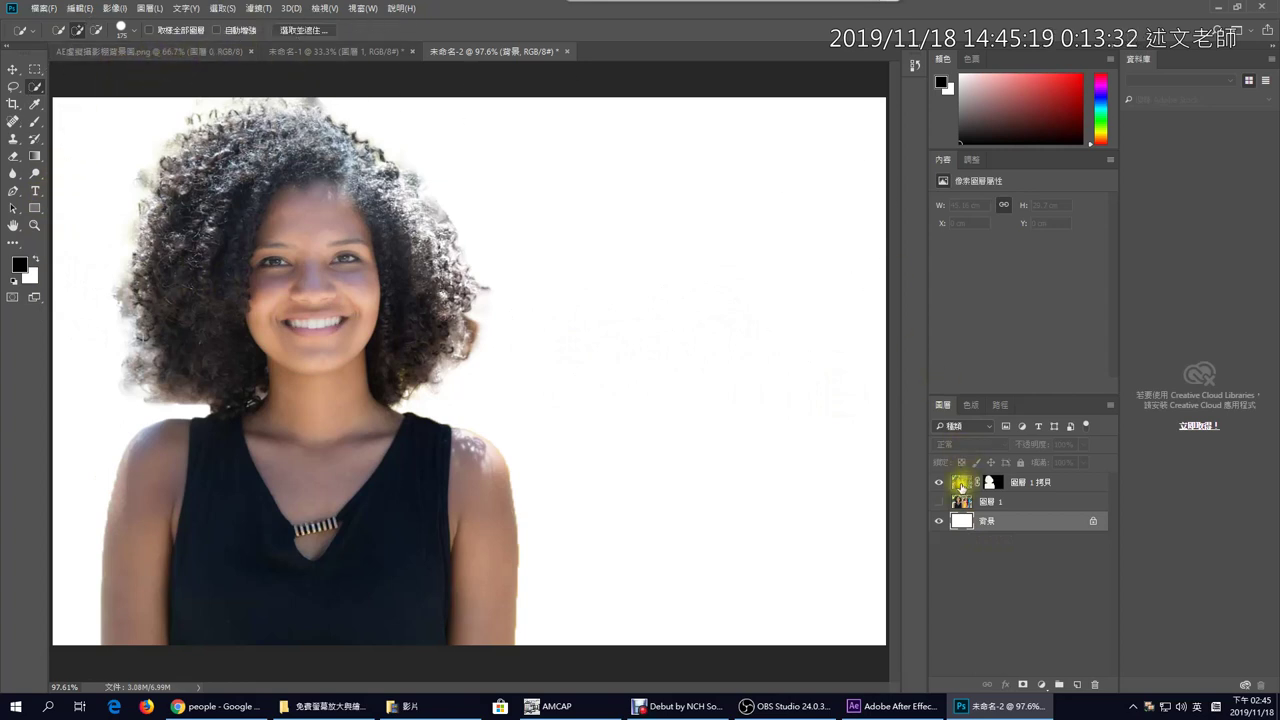
click(190, 51)
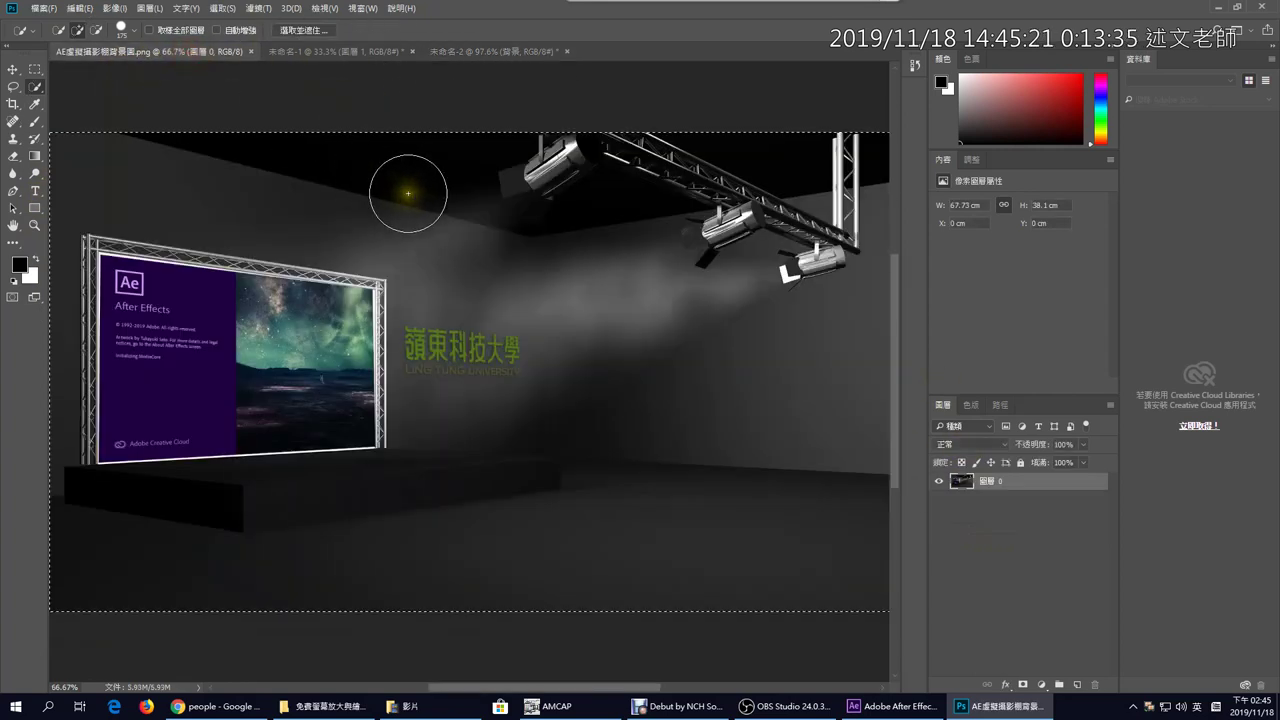
click(465, 54)
drag(465, 59, 995, 535)
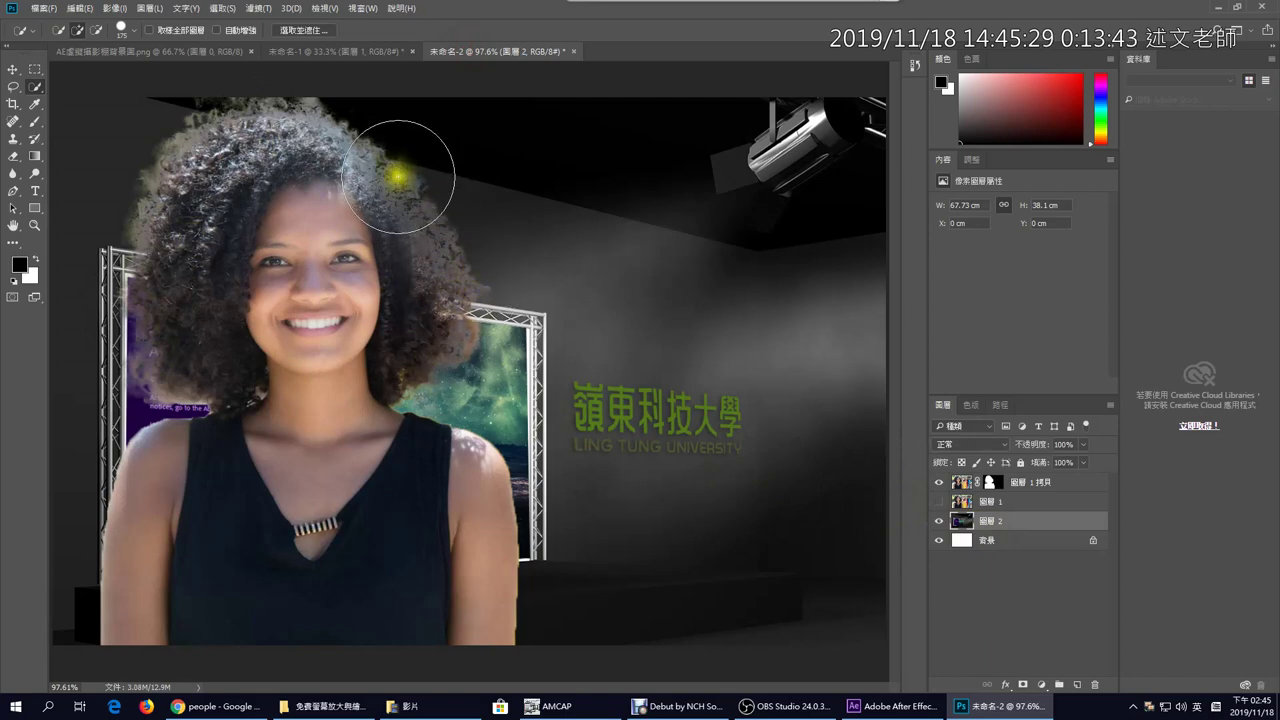
- View the Quick Selection tool group in Photoshop, then switch to After Effects and view the Roto Brush and Refine Edge tools
click(38, 88)
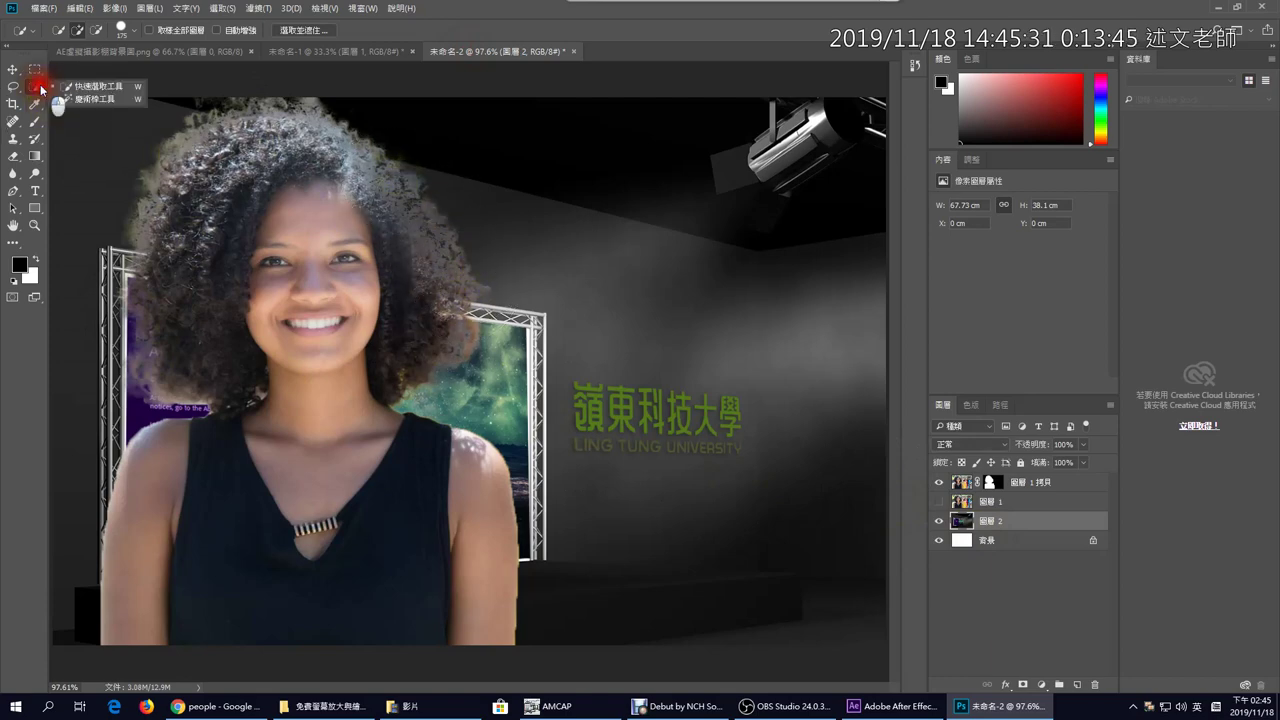
drag(42, 90, 87, 95)
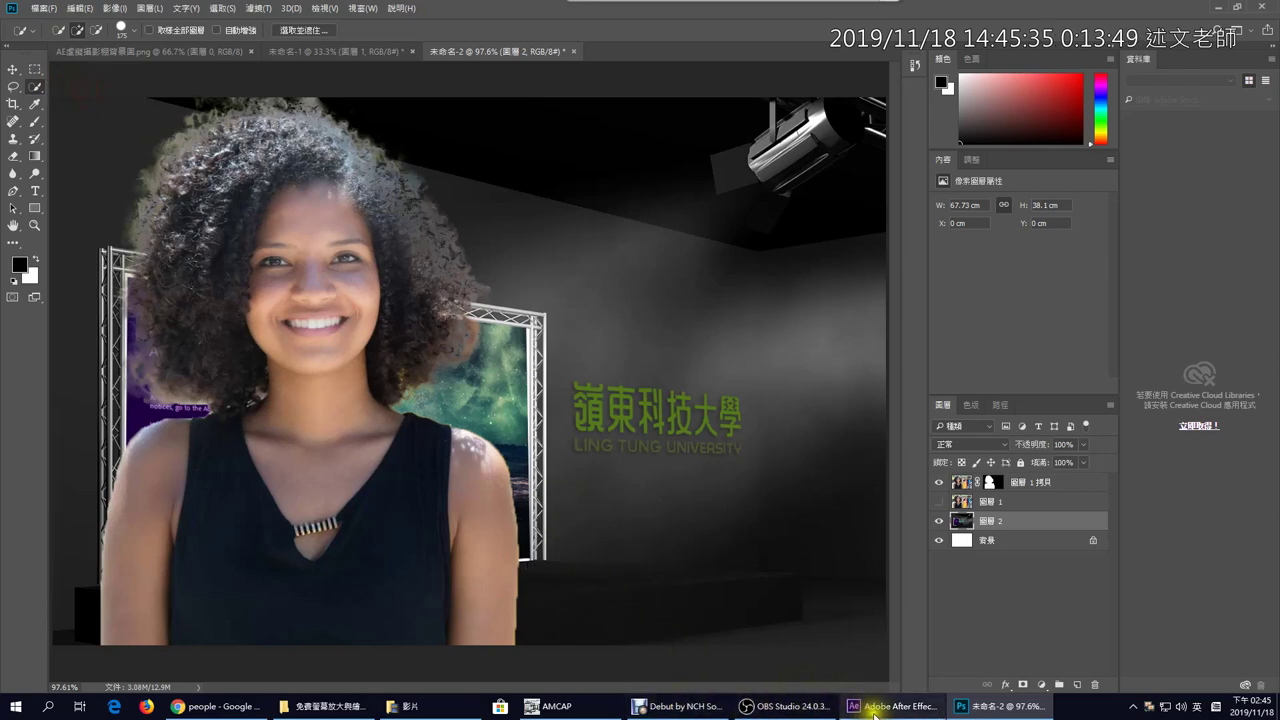
click(890, 706)
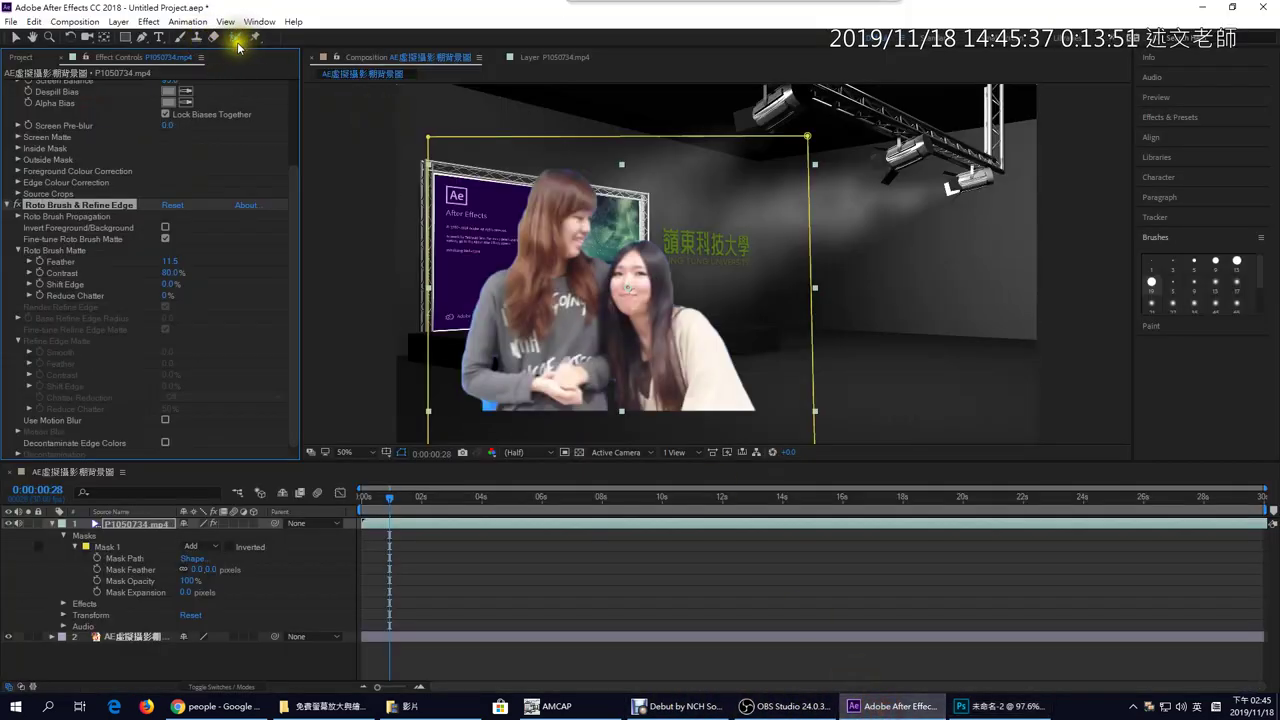
mouse_move(236, 38)
mouse_down()
mouse_move(250, 58)
mouse_move(313, 70)
mouse_move(286, 51)
mouse_up()
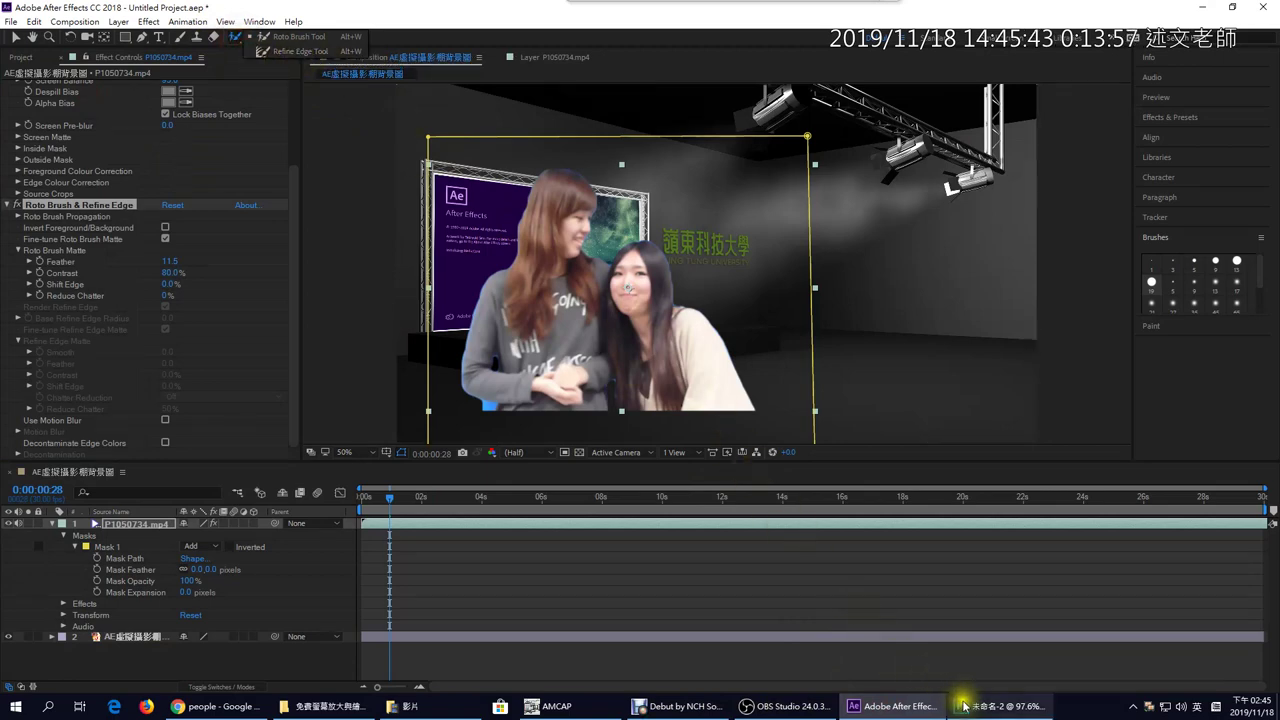
mouse_move(968, 706)
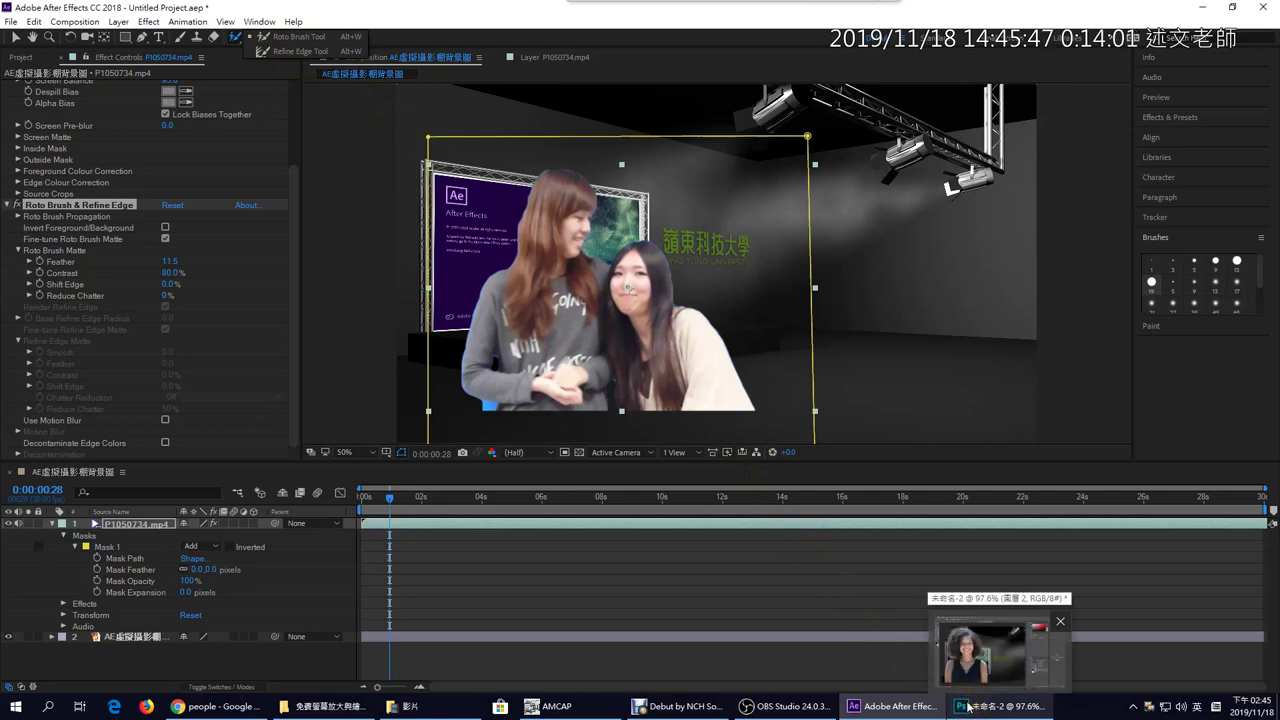
mouse_move(928, 8)
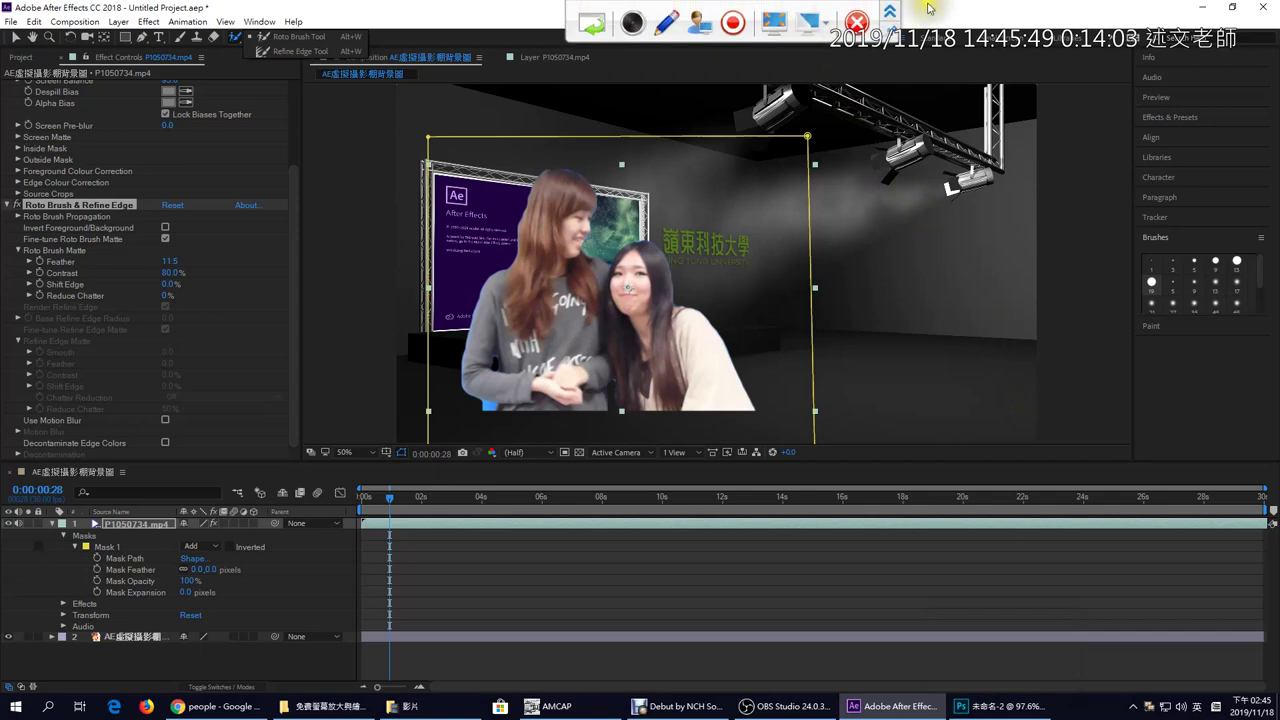